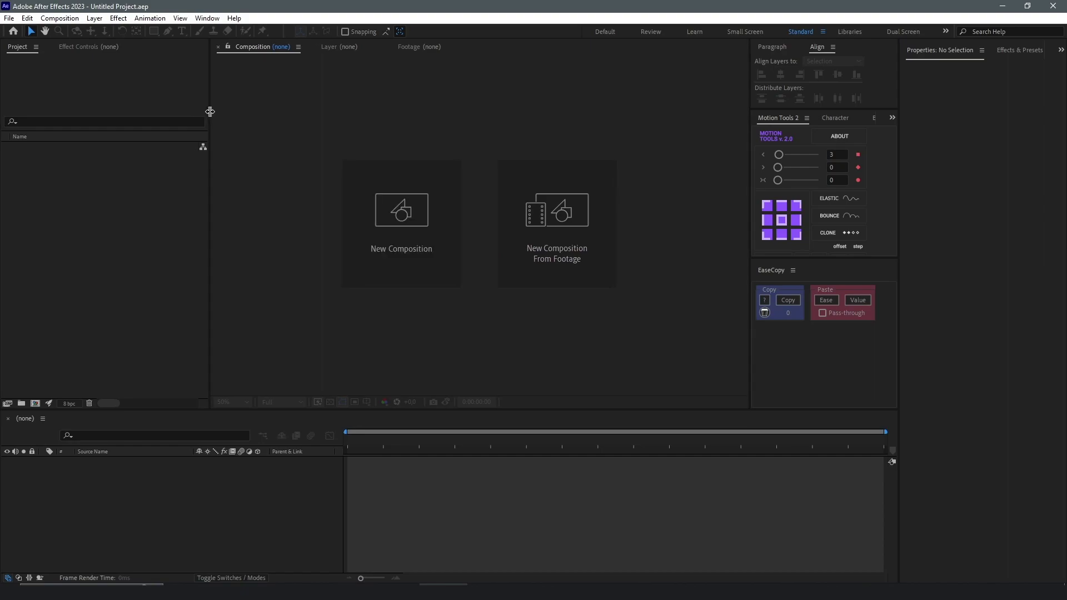
# - Create a new 864 x 480 px composition at 24 fps, with Half resolution and a duration of 0:02:00:00
pyautogui.click(450, 224)
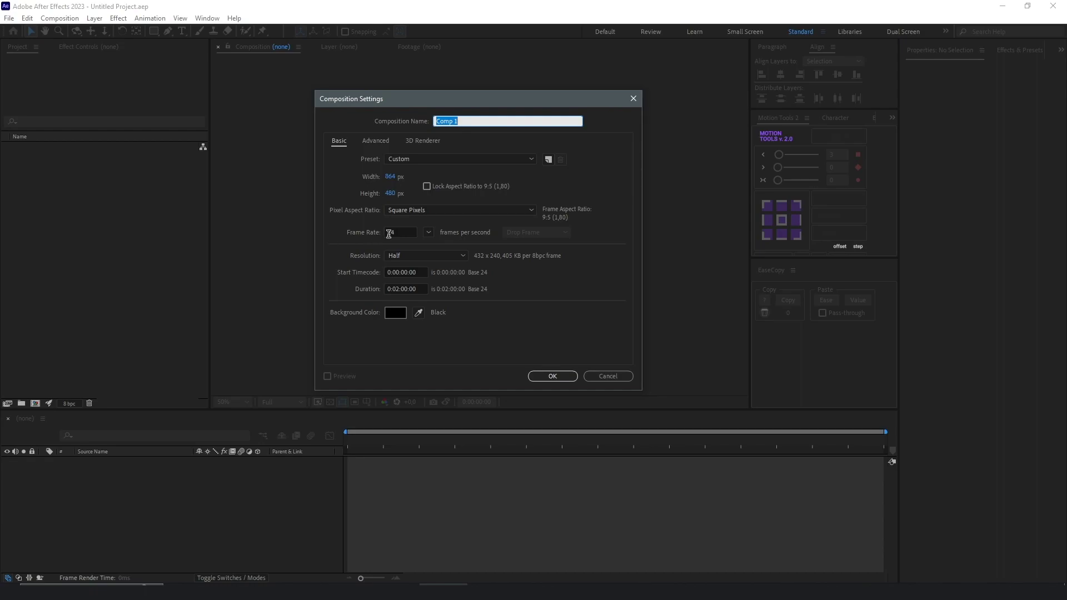
pyautogui.click(411, 255)
pyautogui.click(344, 258)
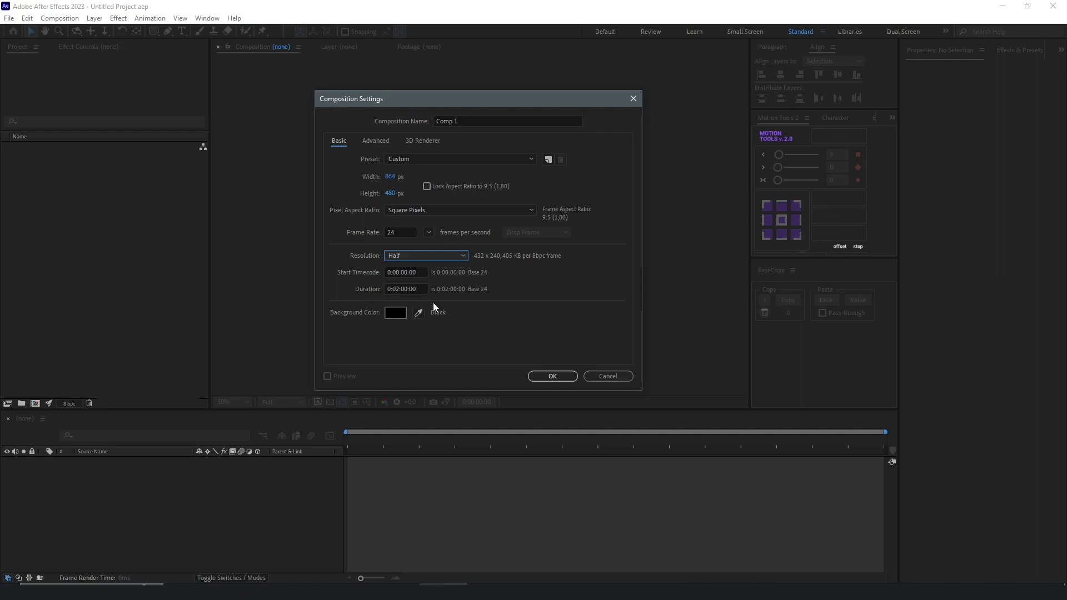
pyautogui.click(552, 376)
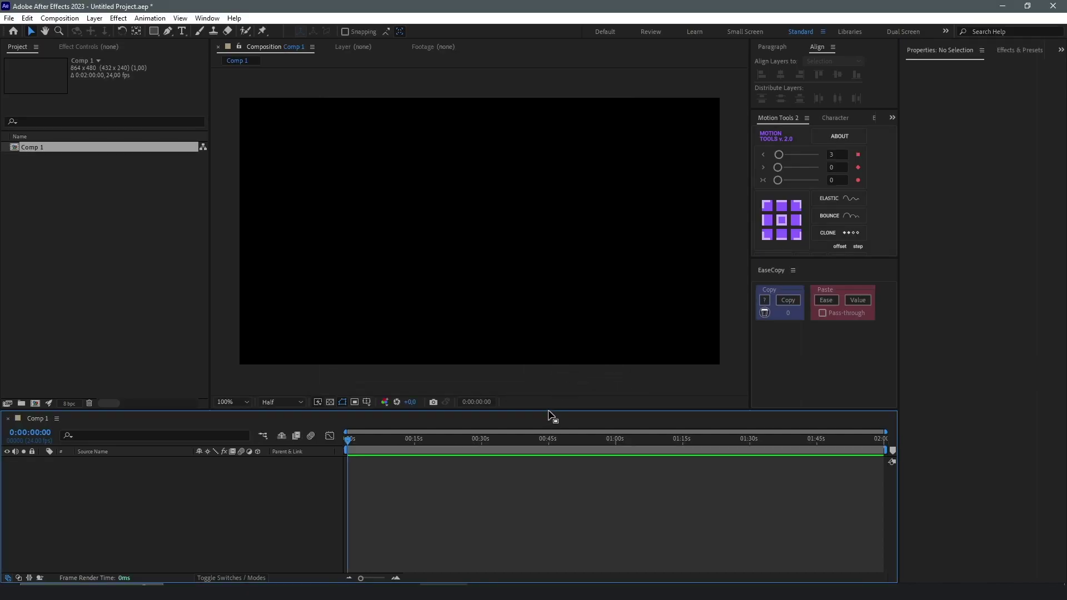
# - Enlarge the composition viewer by shrinking the timeline's height and narrowing the panel group holding Align and Motion Tools
pyautogui.moveTo(548, 411); pyautogui.dragTo(538, 443)
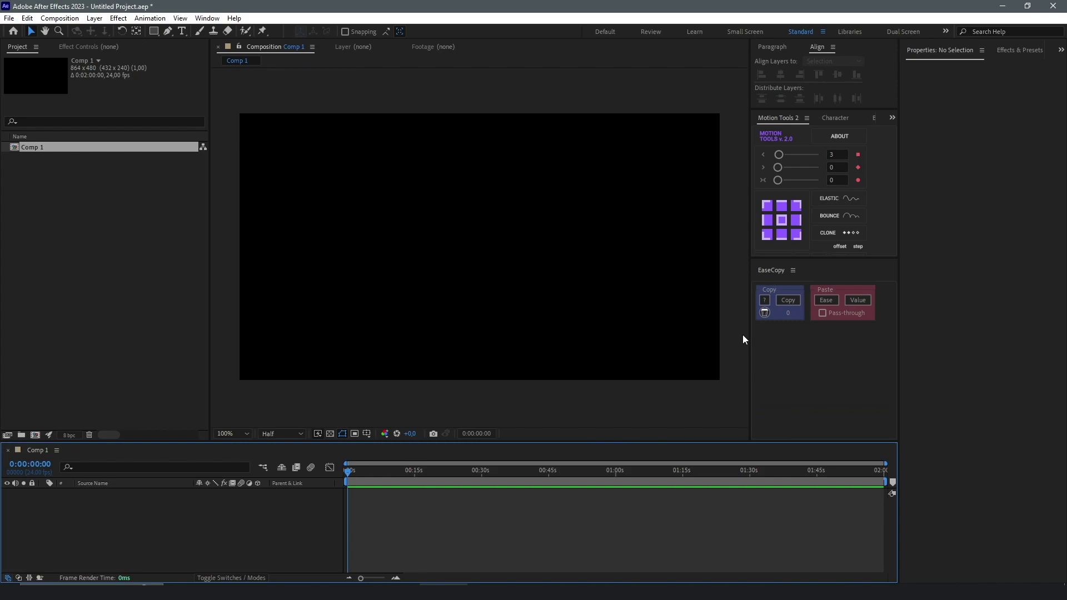
pyautogui.moveTo(750, 334); pyautogui.dragTo(776, 335)
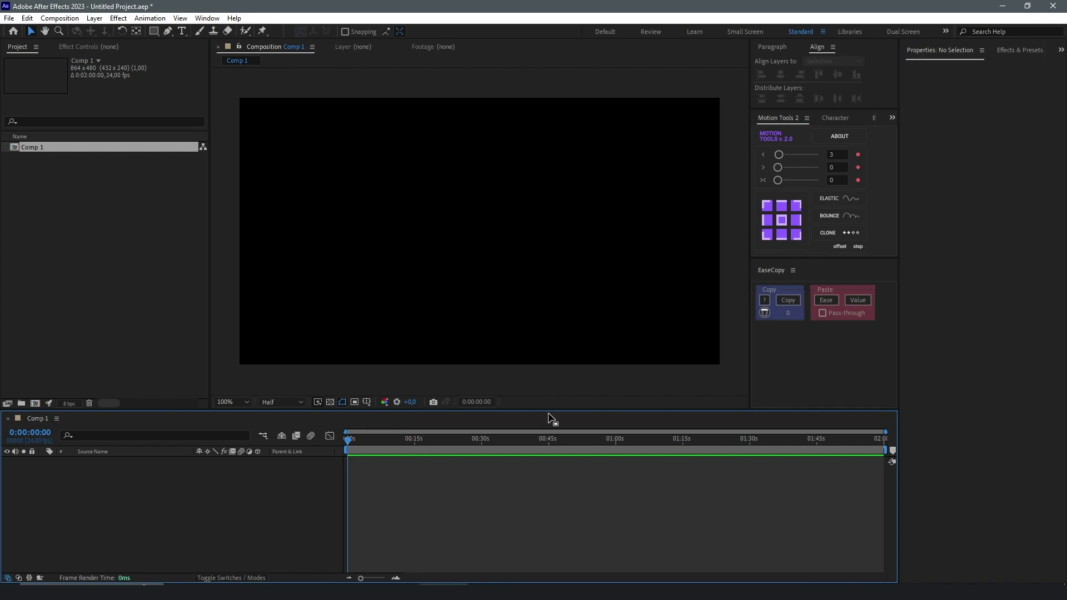
pyautogui.moveTo(549, 410); pyautogui.dragTo(538, 442)
pyautogui.moveTo(748, 335); pyautogui.dragTo(776, 335)
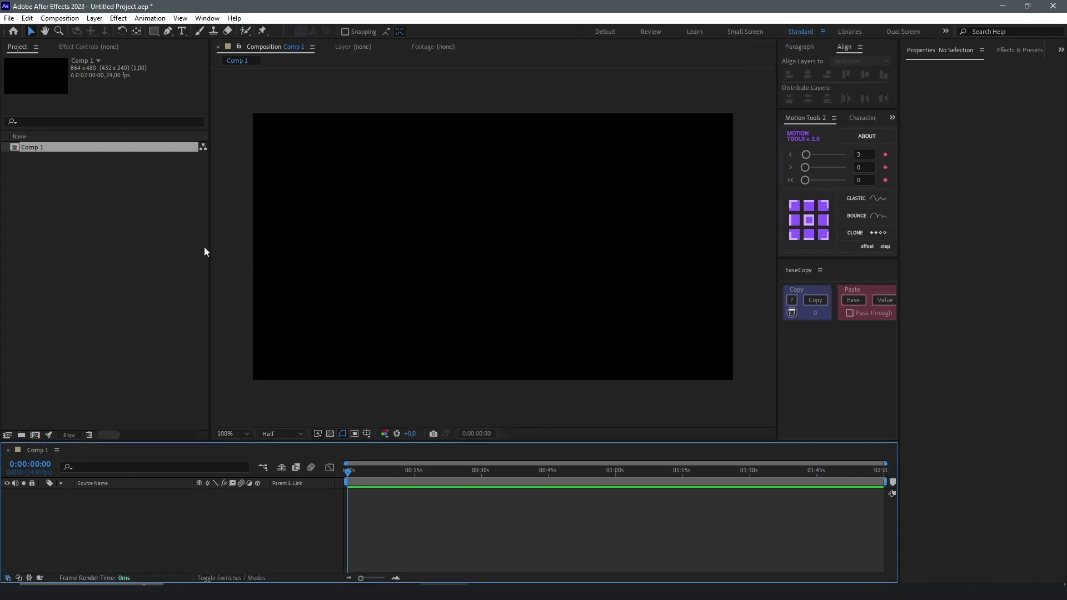
# - Open the Motion Bro 4.0 extension and apply the Add 3D Scene preset from the AE2SD Create collection to Comp 1
pyautogui.click(207, 18)
pyautogui.moveTo(234, 63)
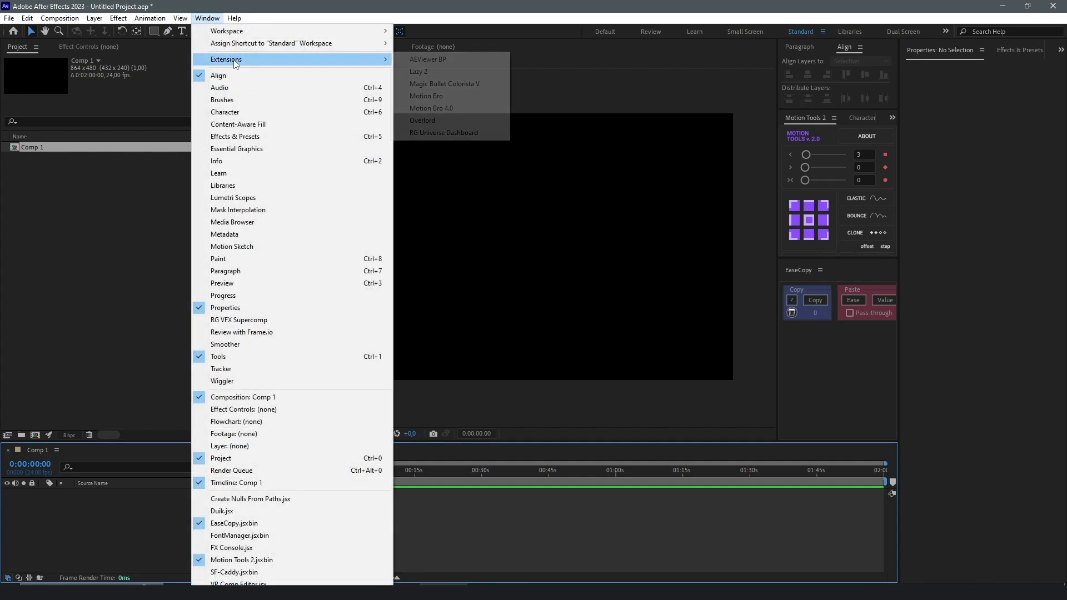
pyautogui.click(438, 107)
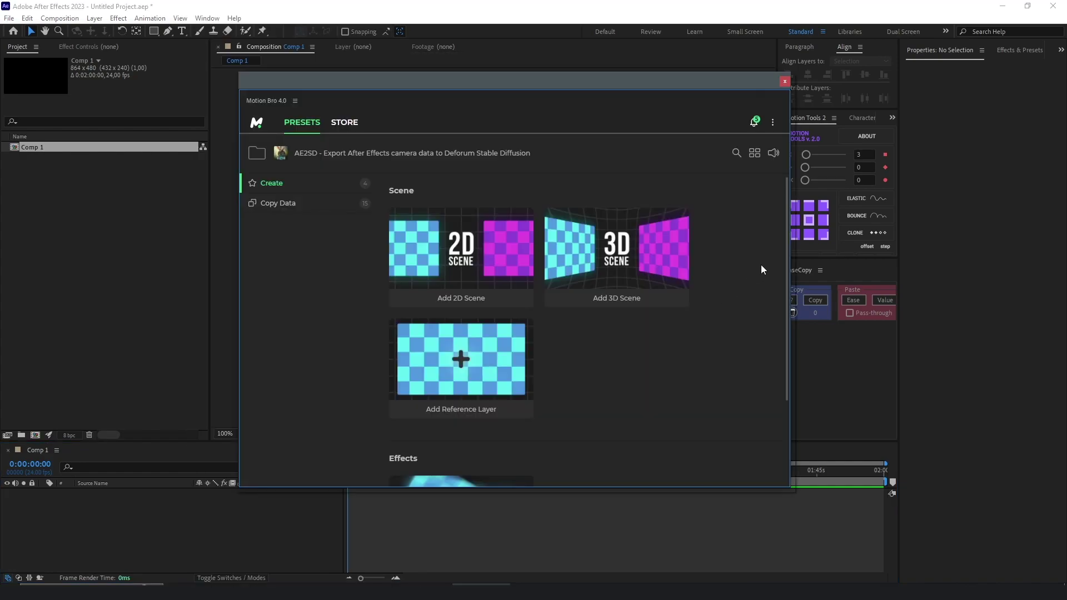
pyautogui.click(272, 184)
pyautogui.click(282, 203)
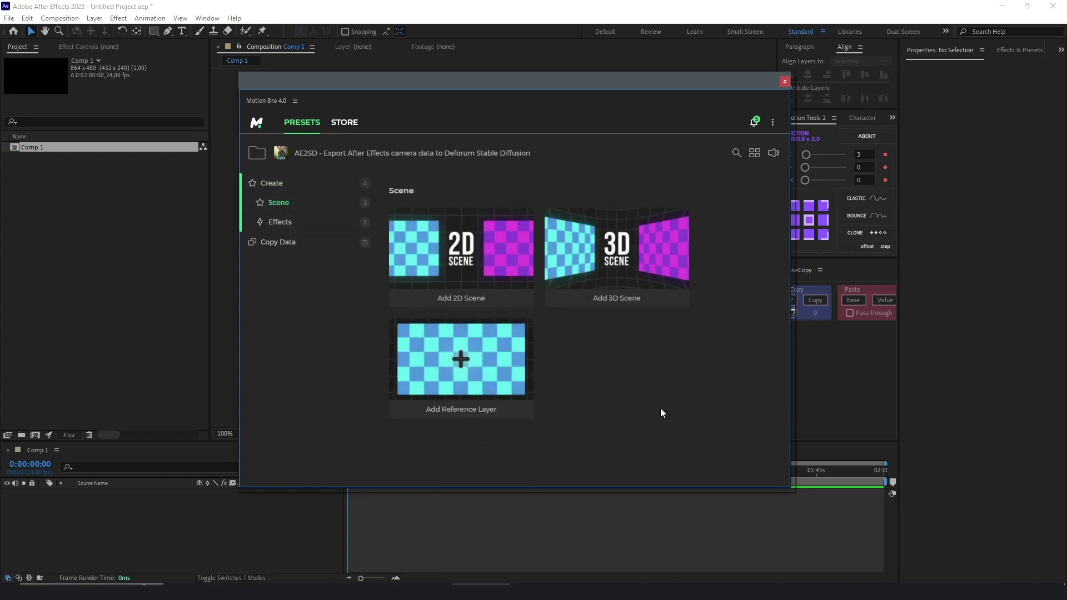
pyautogui.moveTo(615, 251)
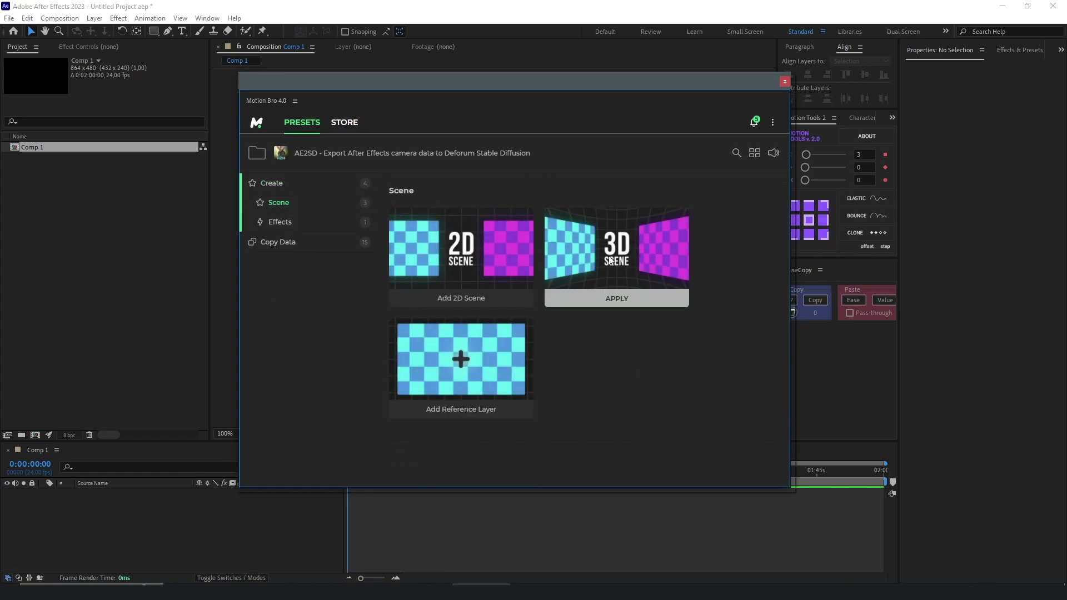
pyautogui.click(617, 298)
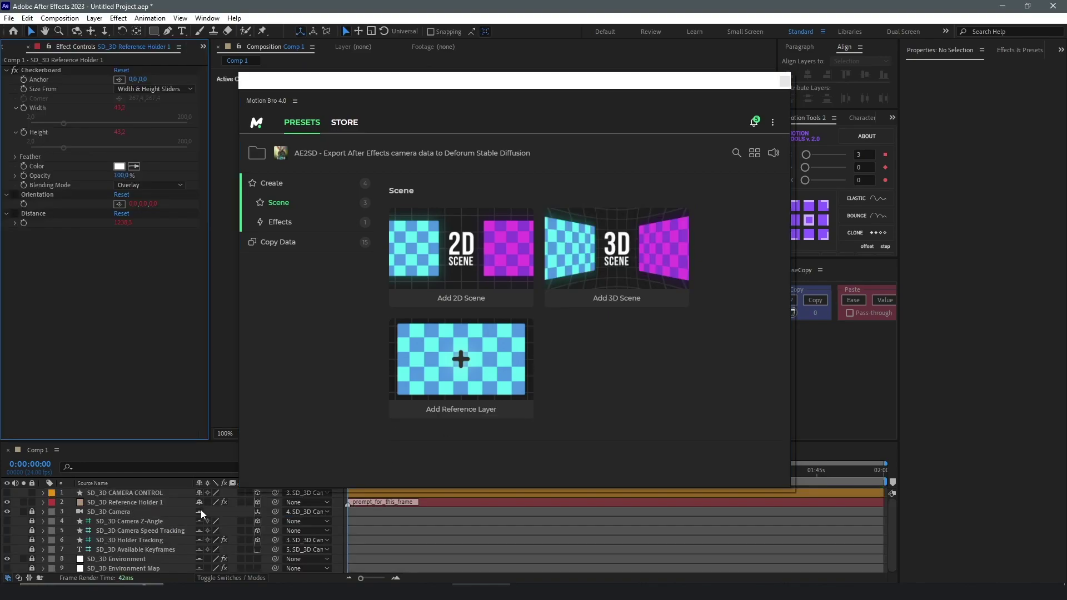
# - Dock the floating Motion Bro 4.0 window beside the composition viewer and narrow it to give the viewer more room
pyautogui.moveTo(481, 86); pyautogui.dragTo(596, 247)
pyautogui.moveTo(384, 265); pyautogui.dragTo(742, 228)
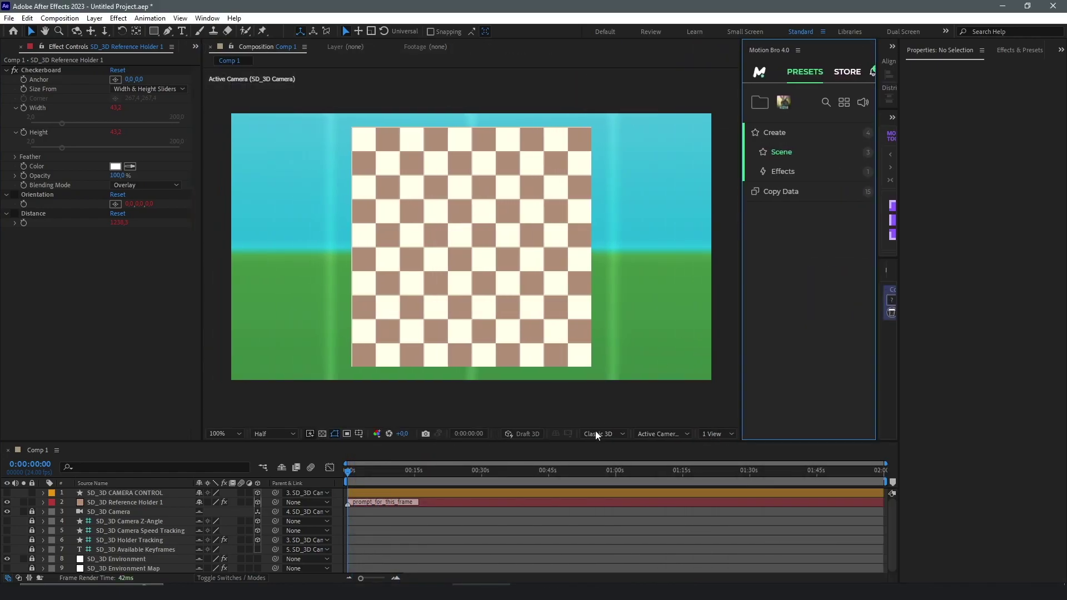
pyautogui.moveTo(741, 267); pyautogui.dragTo(786, 259)
# - Hide the shy layers in the Comp 1 timeline
pyautogui.click(162, 485)
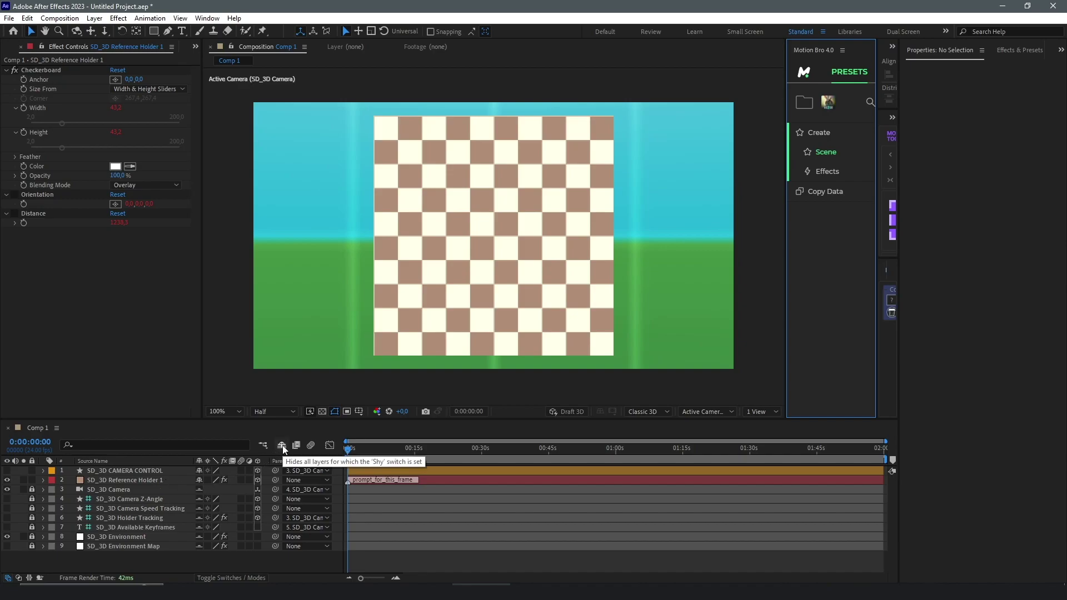
pyautogui.click(201, 498)
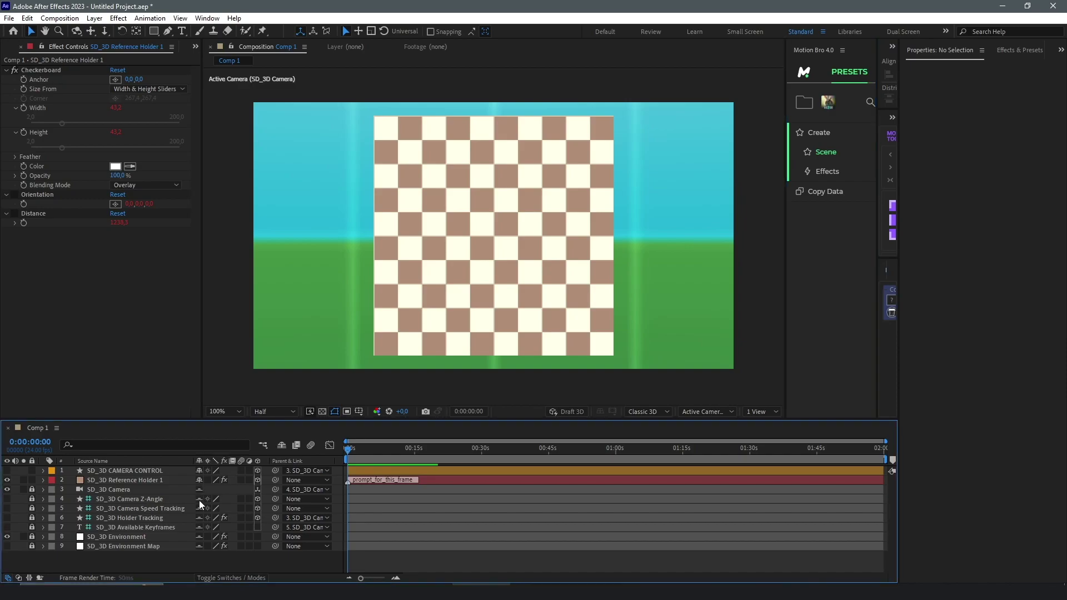
pyautogui.click(281, 446)
pyautogui.click(290, 328)
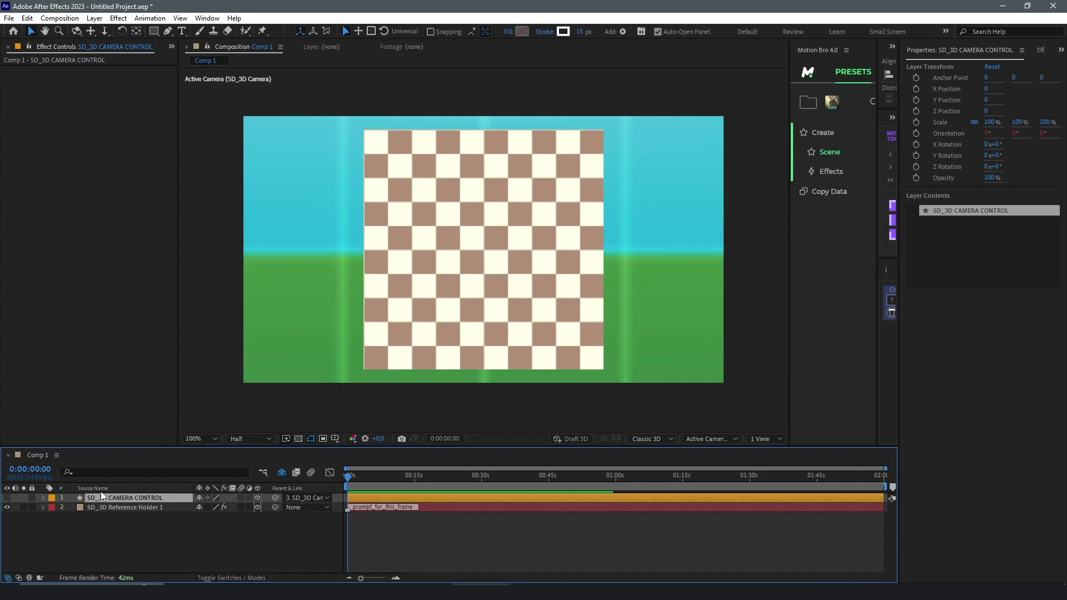
# - Expand the transform properties of the SD_3D CAMERA CONTROL layer and set a starting Z Rotation keyframe at 0:00:00:00
pyautogui.click(44, 498)
pyautogui.click(53, 518)
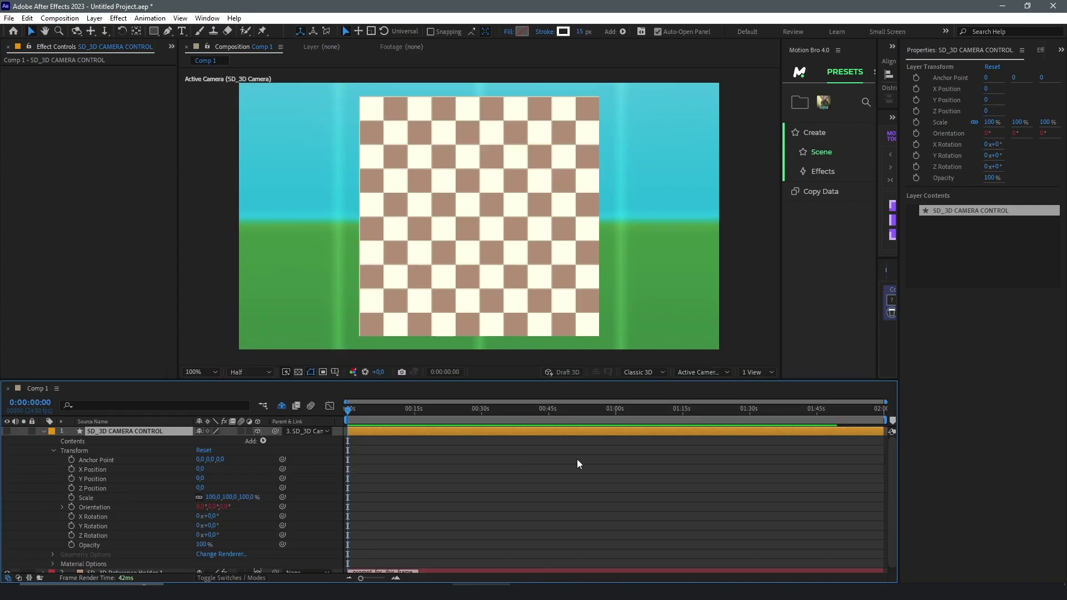
pyautogui.click(99, 537)
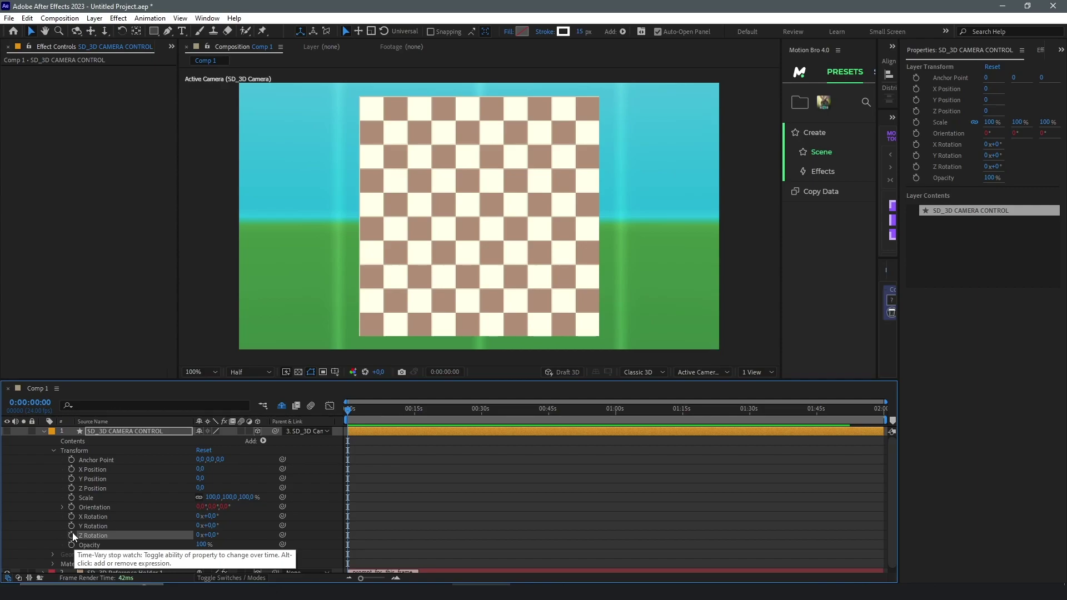
pyautogui.click(93, 489)
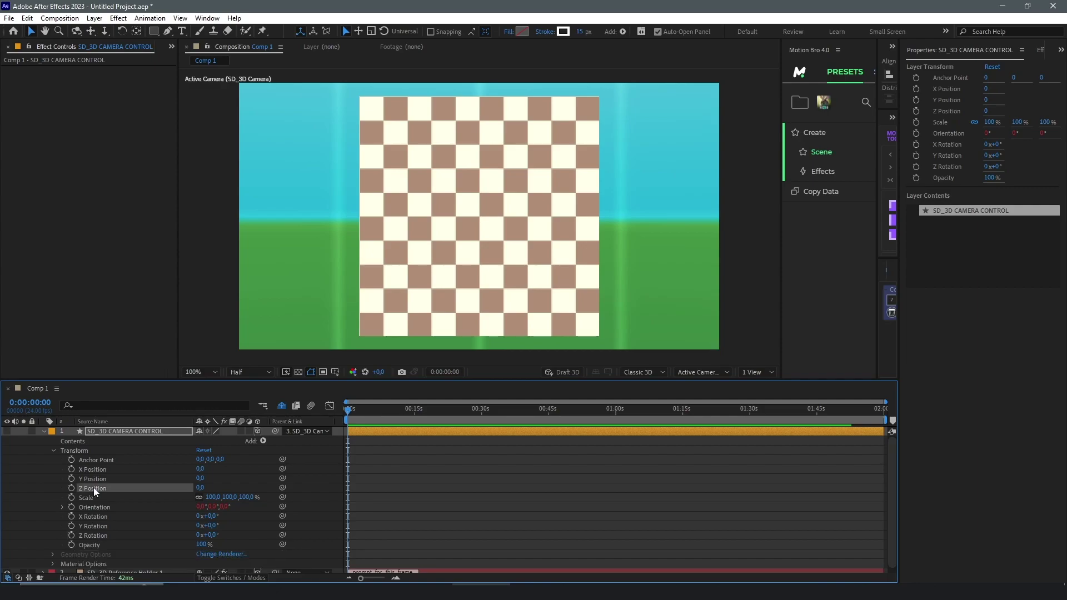
pyautogui.click(92, 525)
pyautogui.click(92, 536)
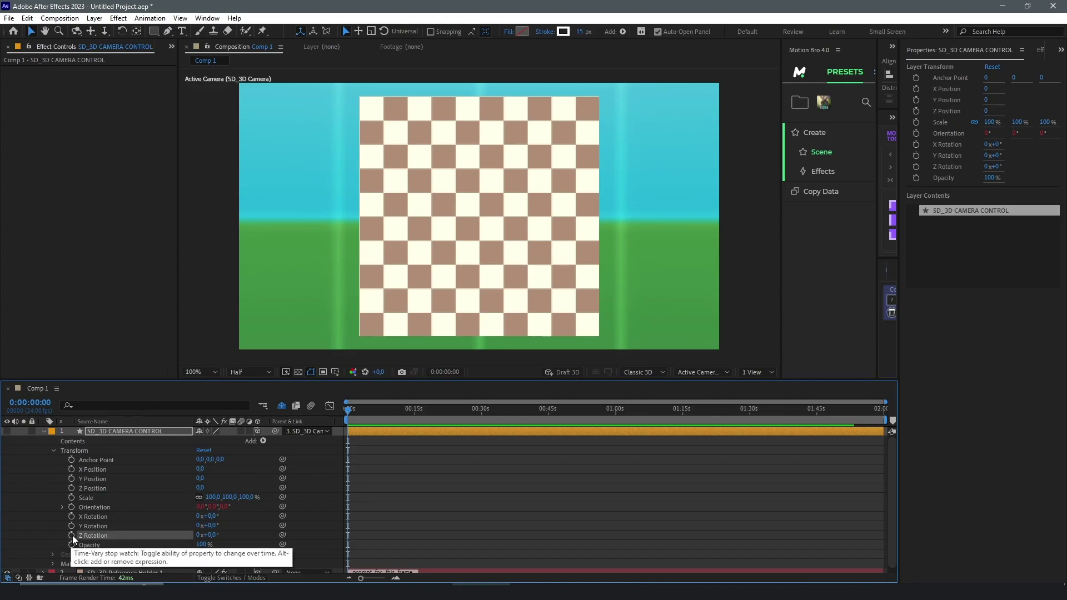
pyautogui.click(72, 535)
# - Add a 90° Z Rotation keyframe at 0:00:14:22 on the SD_3D CAMERA CONTROL layer and preview the camera rotation
pyautogui.moveTo(361, 578); pyautogui.dragTo(372, 578)
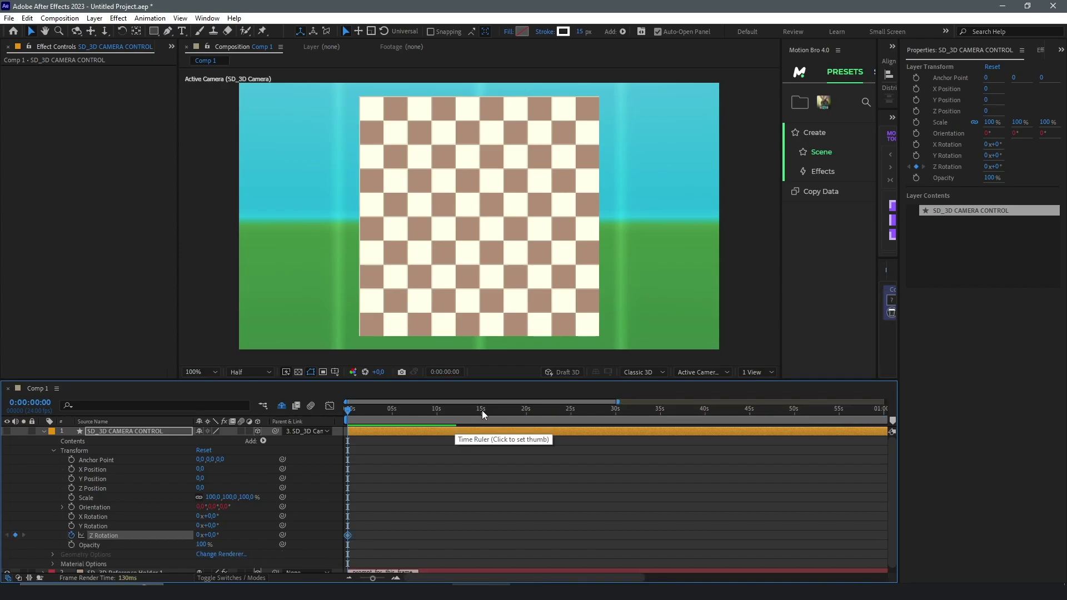
pyautogui.moveTo(392, 409); pyautogui.dragTo(434, 414)
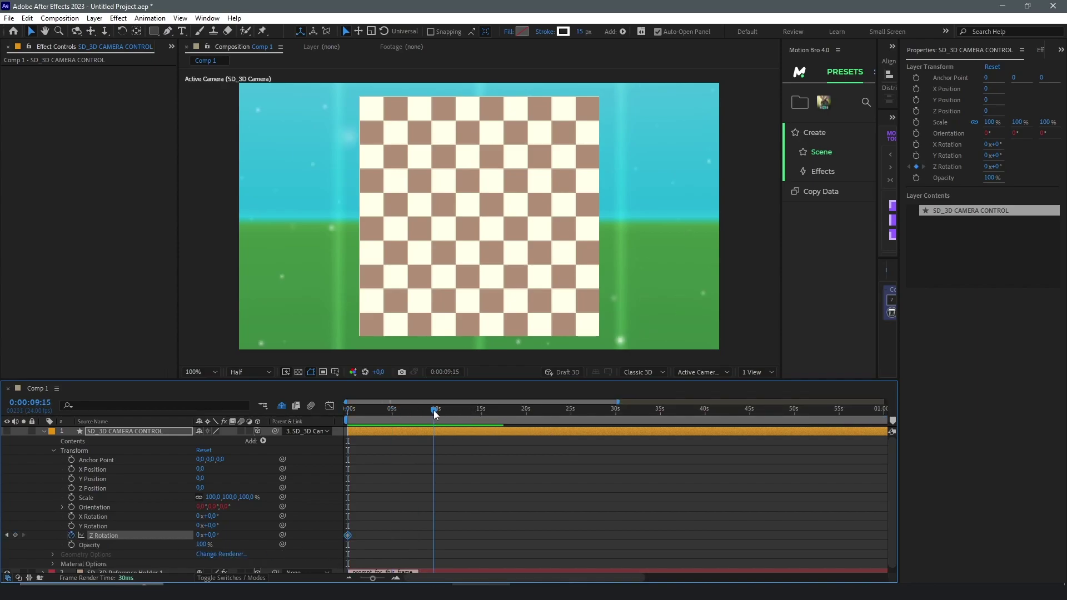
pyautogui.click(482, 413)
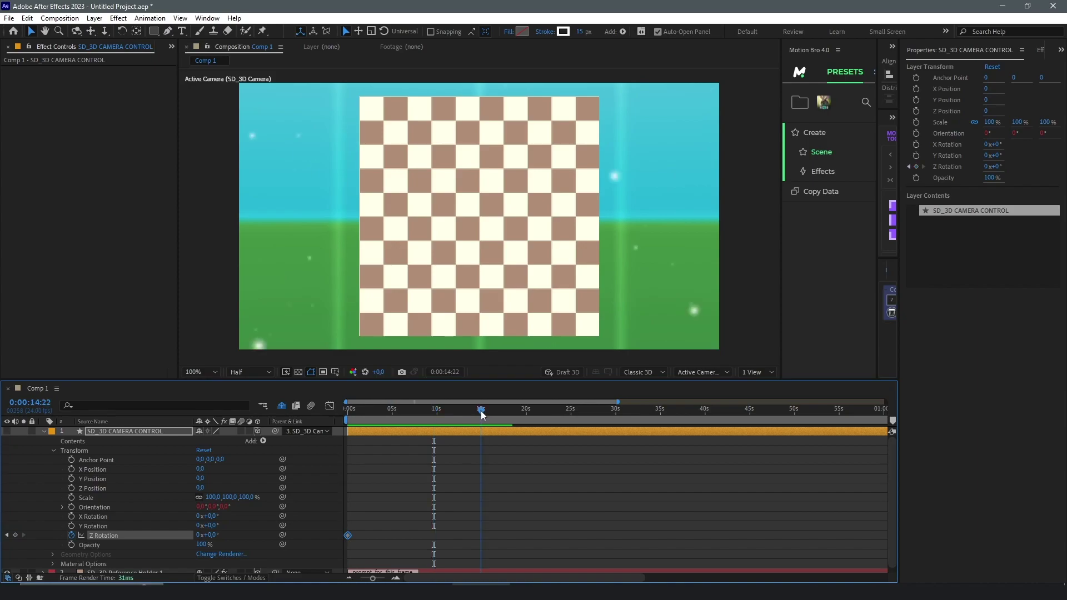
pyautogui.click(210, 535)
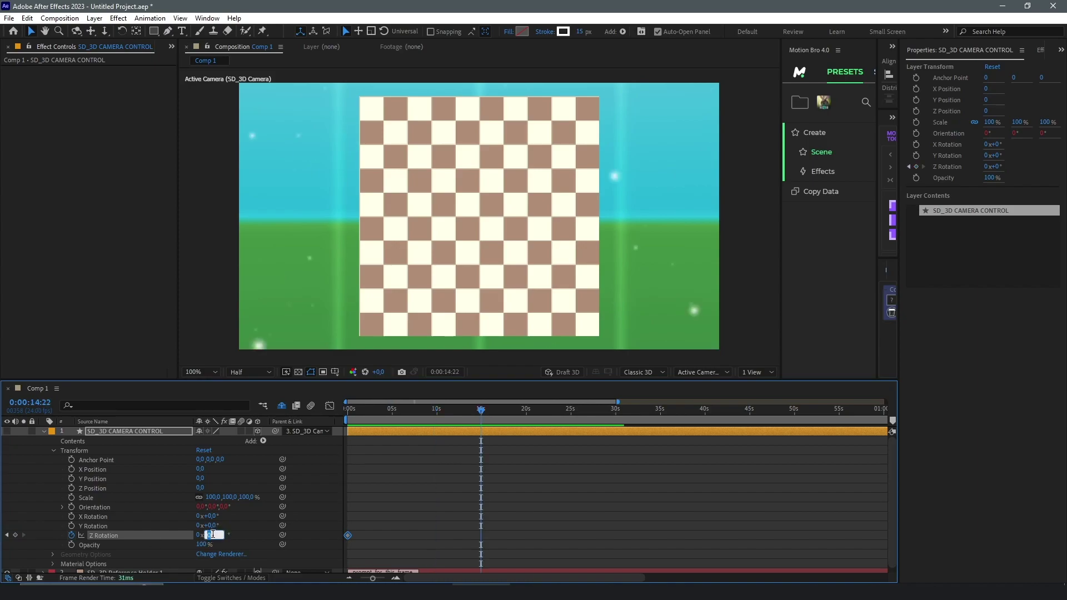
pyautogui.write('90')
pyautogui.press('Return')
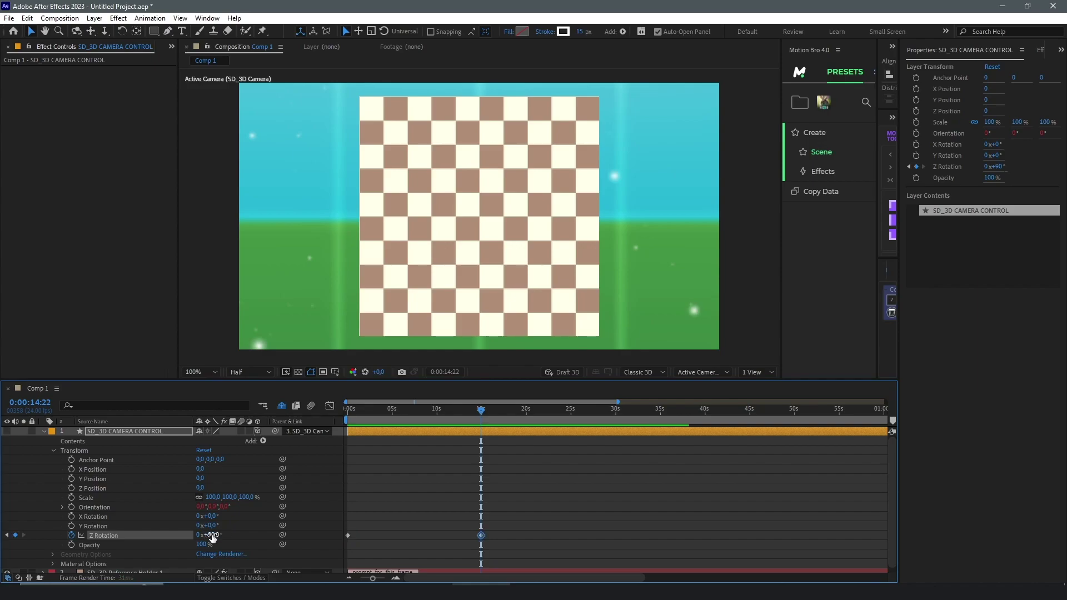
pyautogui.press('space')
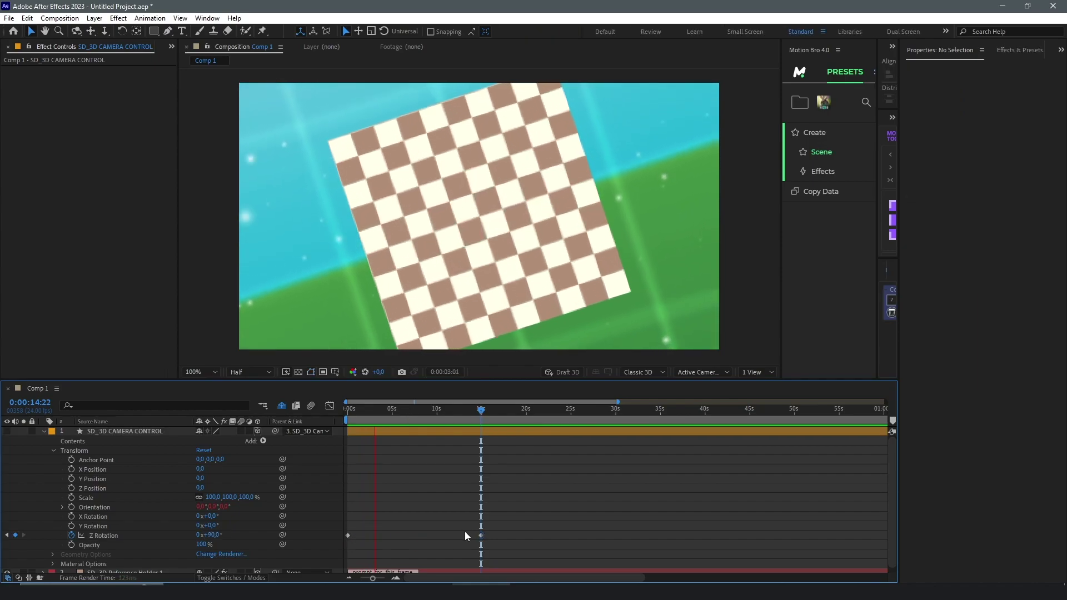
pyautogui.press('space')
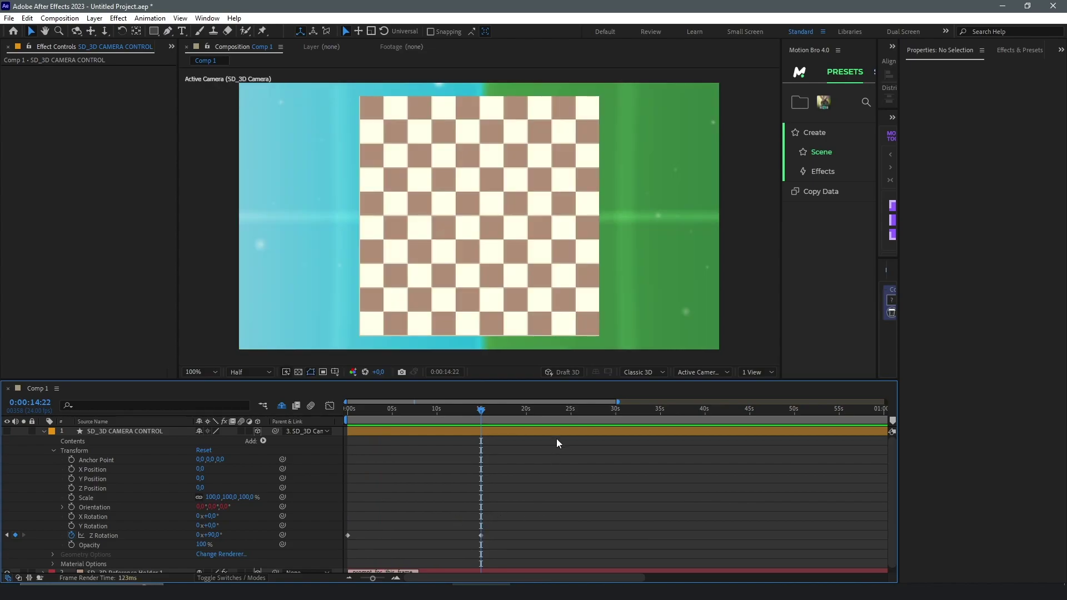
# - Copy the first Z Rotation keyframe and paste it at 0:00:29:23 so the camera rotates back to 0°
pyautogui.click(615, 412)
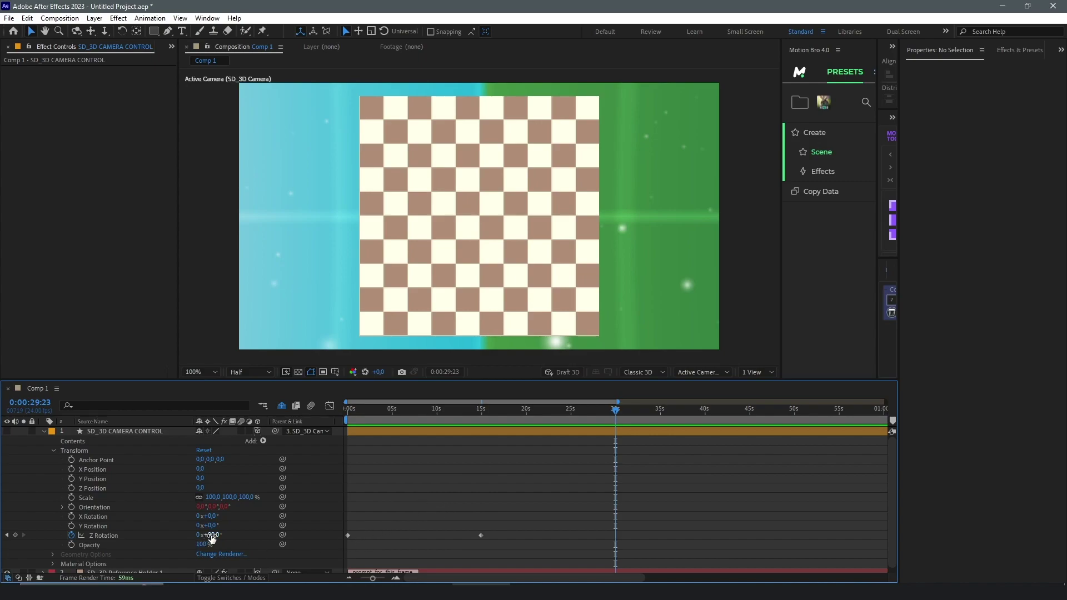
pyautogui.click(349, 534)
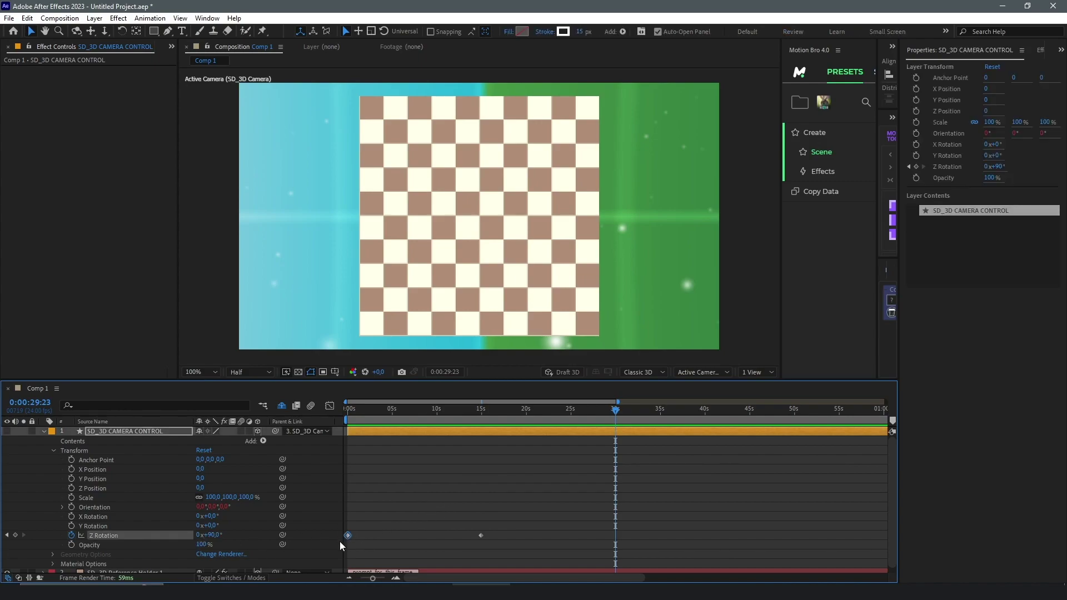
pyautogui.hotkey('ctrl', 'c')
pyautogui.hotkey('ctrl', 'v')
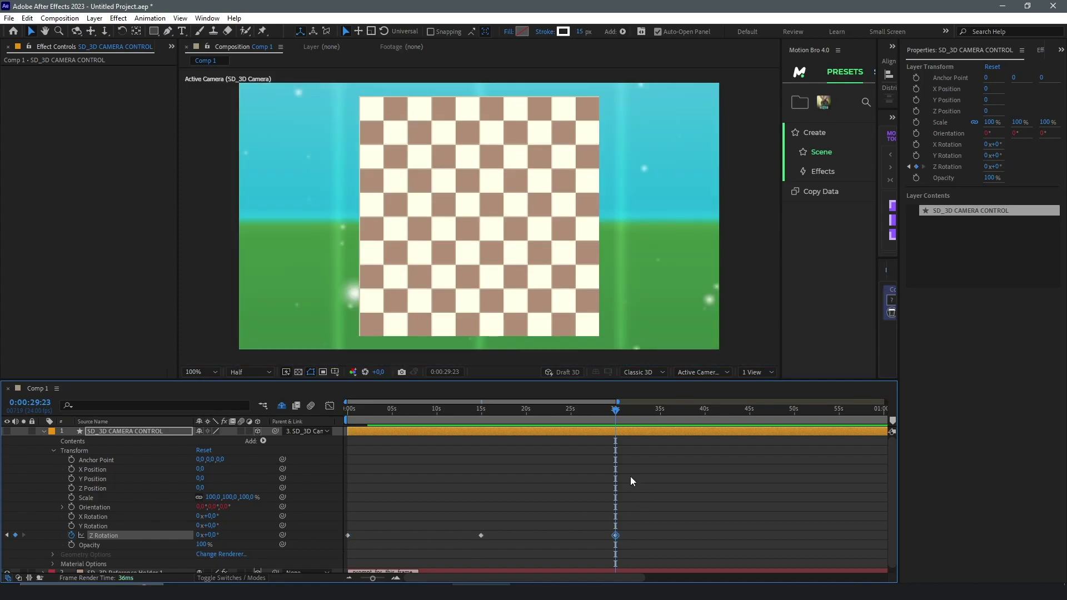
# - Extend the end of the work area to the full two-minute length of the composition
pyautogui.moveTo(441, 411); pyautogui.dragTo(604, 428)
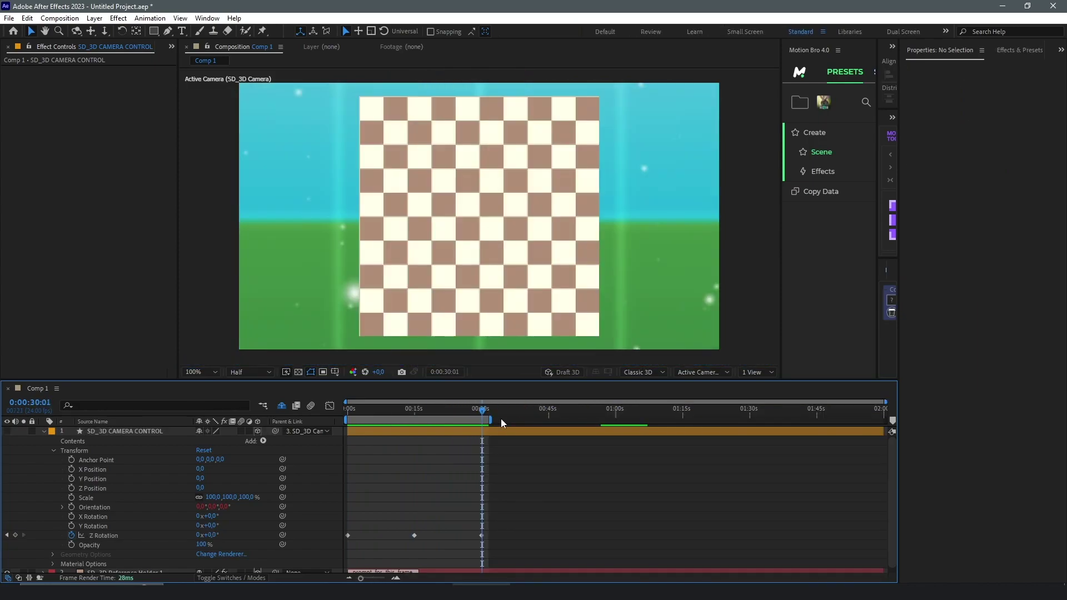
pyautogui.moveTo(490, 419); pyautogui.dragTo(885, 420)
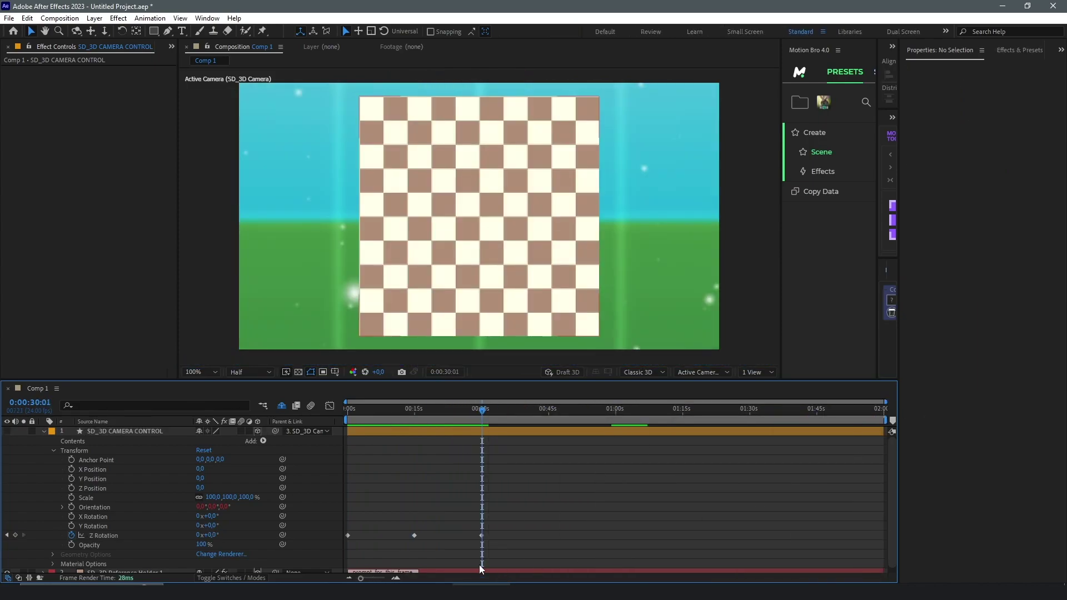
pyautogui.click(395, 578)
pyautogui.moveTo(498, 581); pyautogui.dragTo(437, 582)
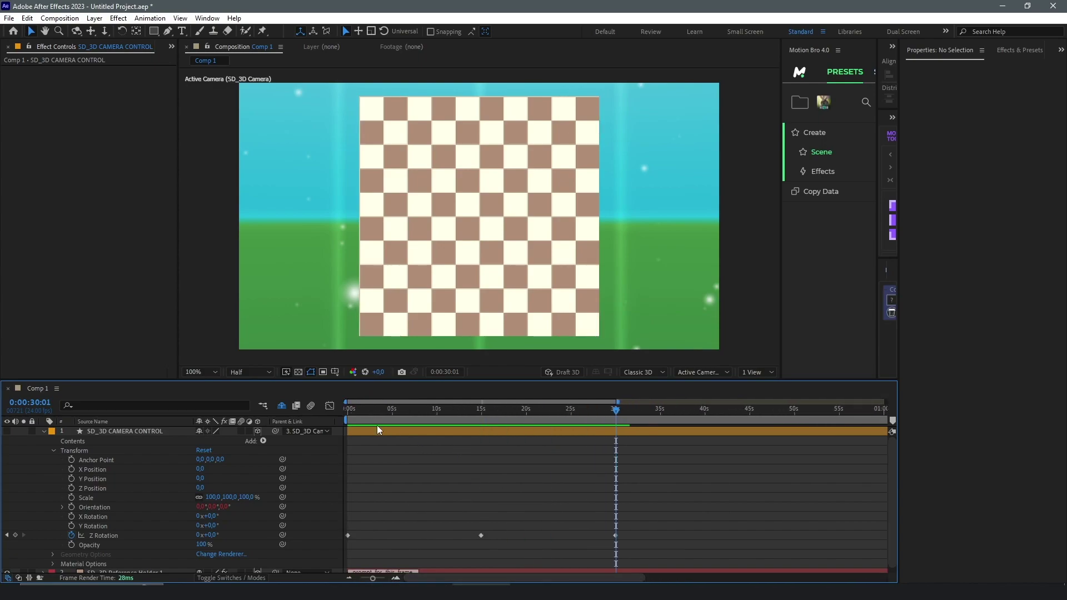
# - Check the Z Rotation animation at 0, 30, 45 and 15 seconds on the timeline
pyautogui.moveTo(369, 409); pyautogui.dragTo(333, 416)
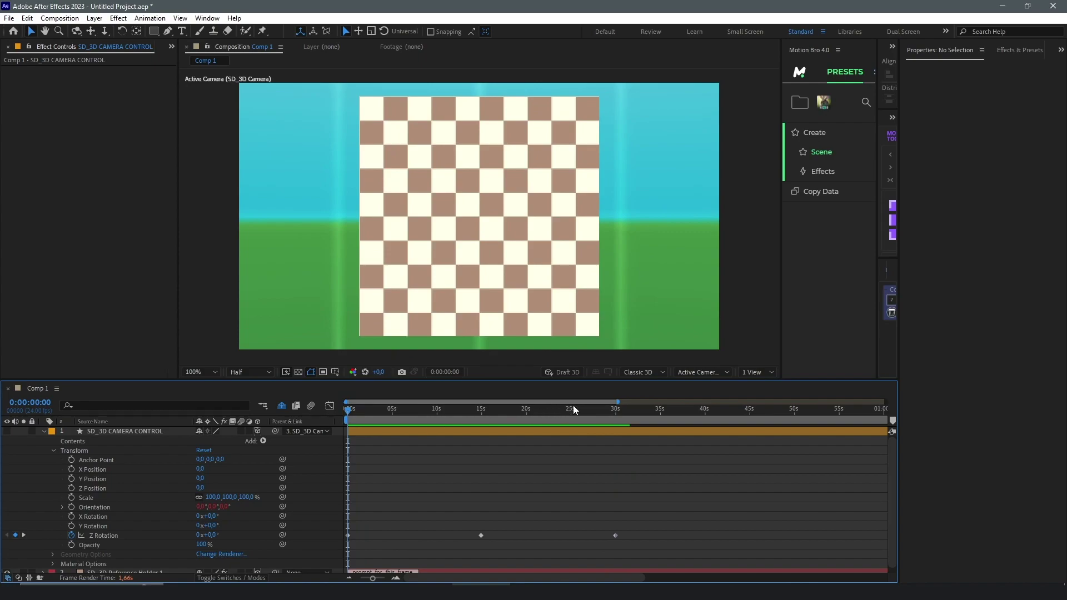
pyautogui.click(614, 410)
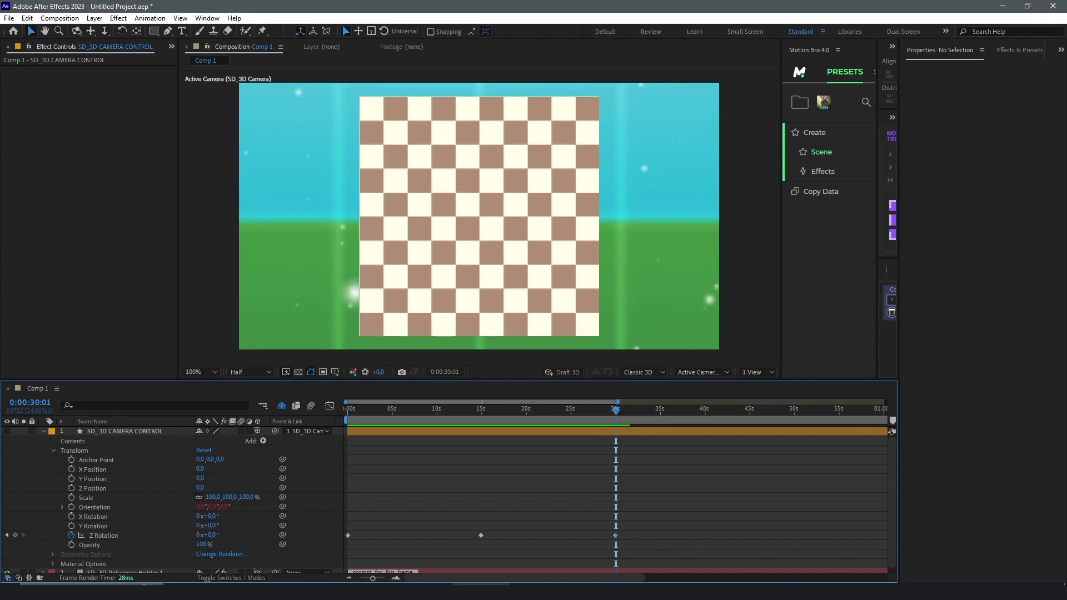
pyautogui.click(748, 412)
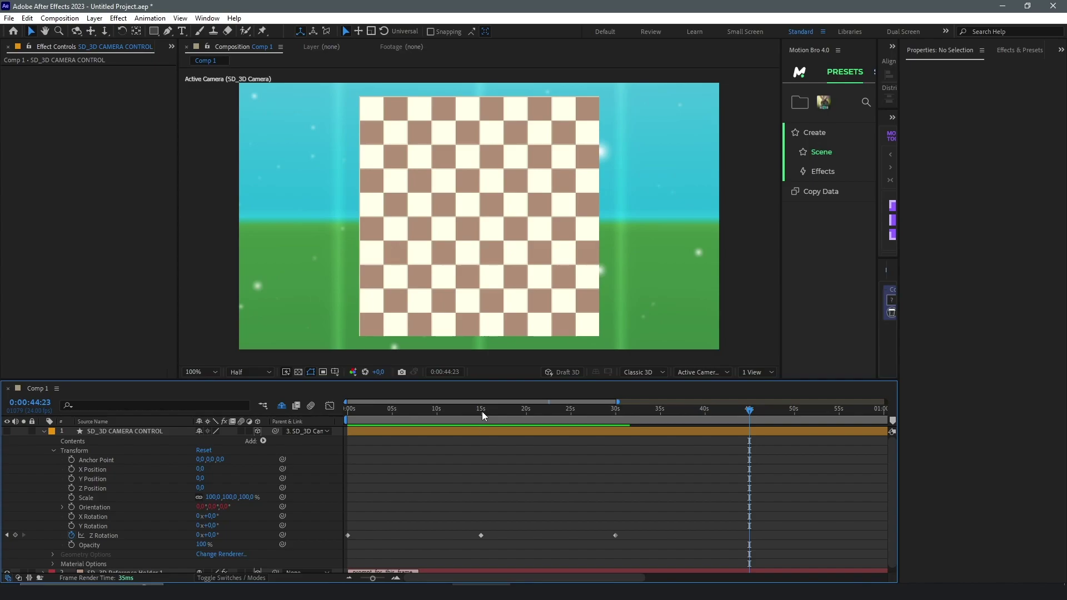
pyautogui.click(482, 411)
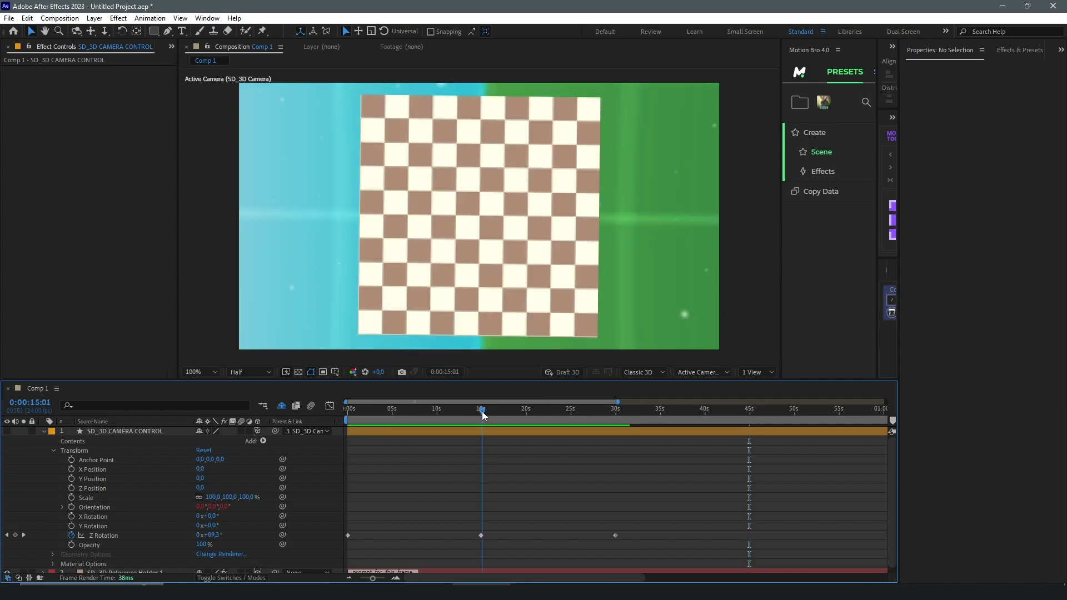
# - Shift a 15-second work area along to span 30 to 45 seconds and place the current time at 0:00:44:21
pyautogui.click(7, 535)
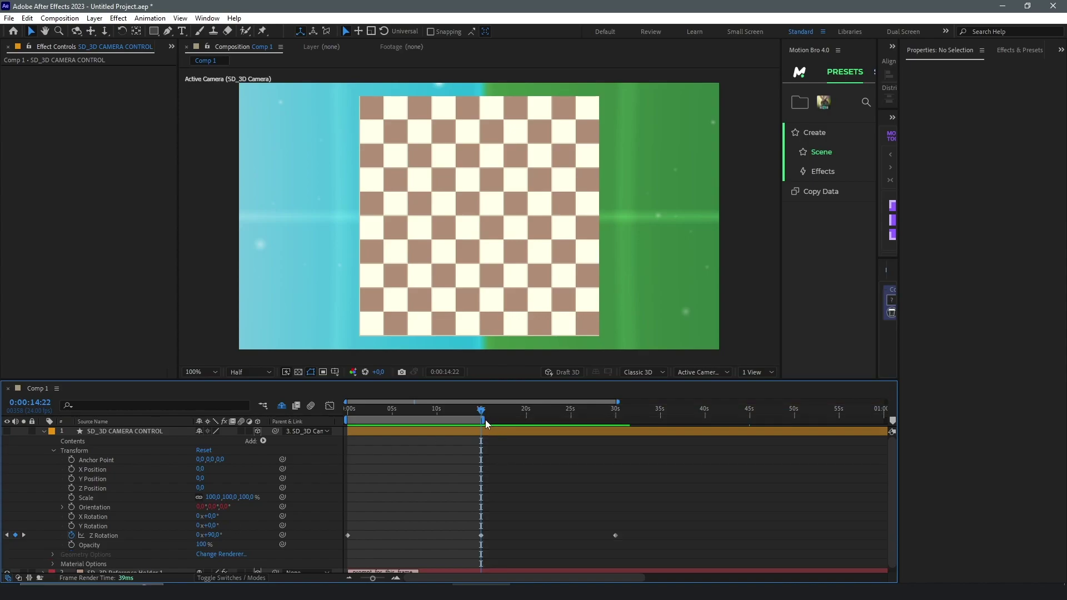
pyautogui.moveTo(412, 420); pyautogui.dragTo(530, 421)
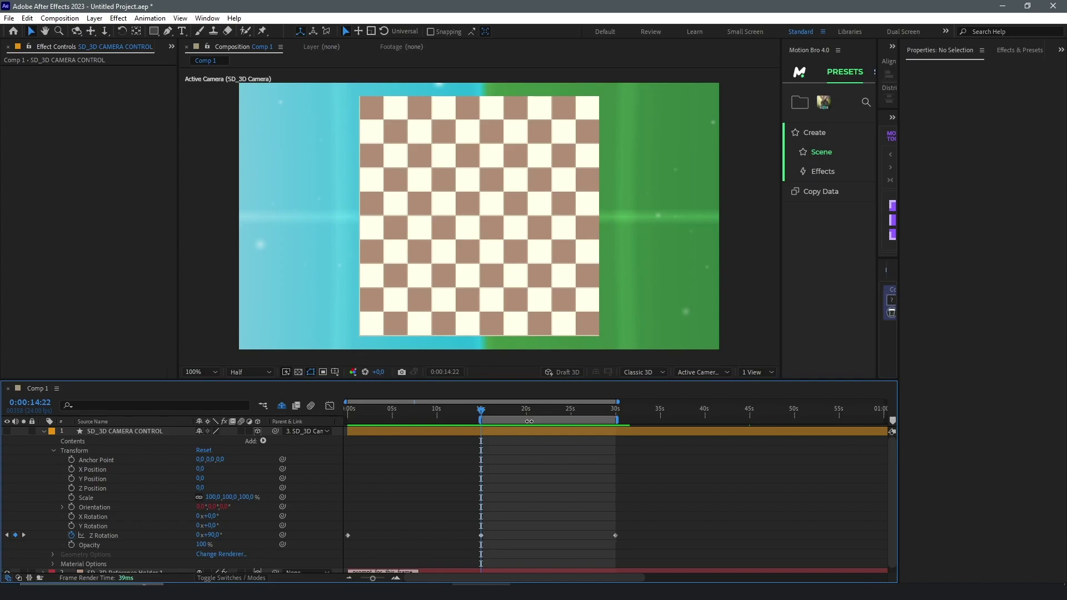
pyautogui.click(615, 414)
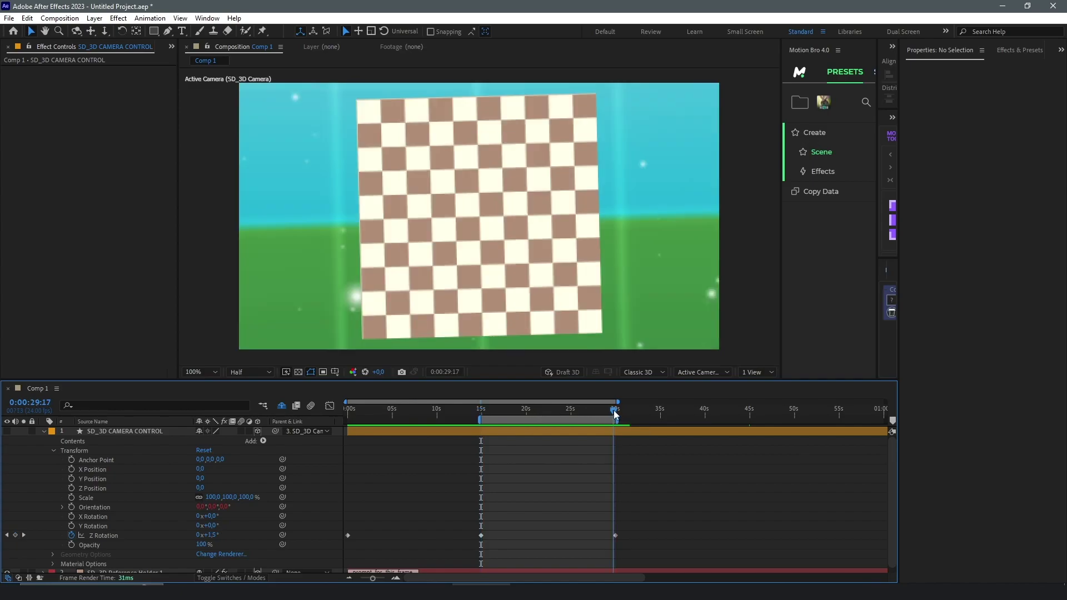
pyautogui.moveTo(524, 420); pyautogui.dragTo(640, 415)
pyautogui.click(749, 413)
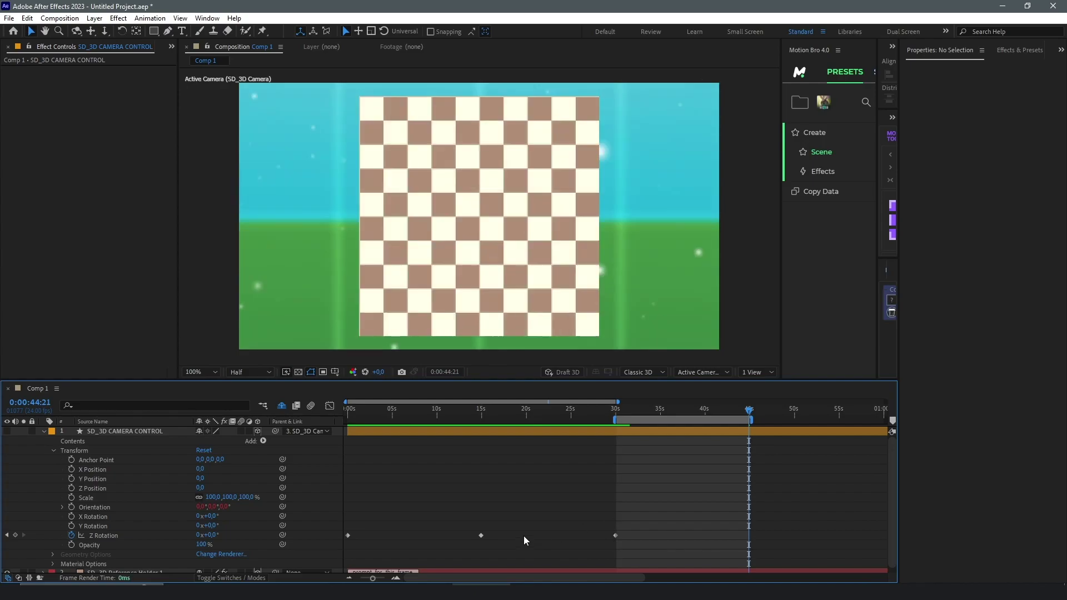
# - Copy the 90° Z Rotation keyframe at 0:00:14:22 and paste it at 0:00:44:21
pyautogui.click(481, 535)
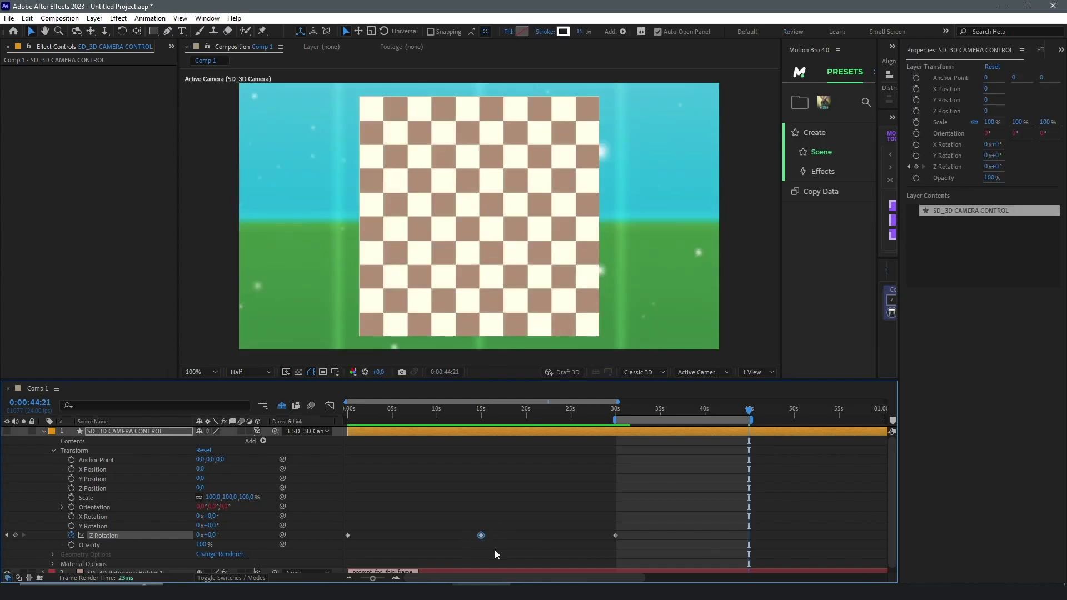
pyautogui.hotkey('ctrl', 'c')
pyautogui.hotkey('ctrl', 'v')
# - Make the work area span 0:45 to 1:15 and place the current time at 0:01:15:02
pyautogui.moveTo(619, 577); pyautogui.dragTo(732, 578)
pyautogui.moveTo(431, 421); pyautogui.dragTo(559, 421)
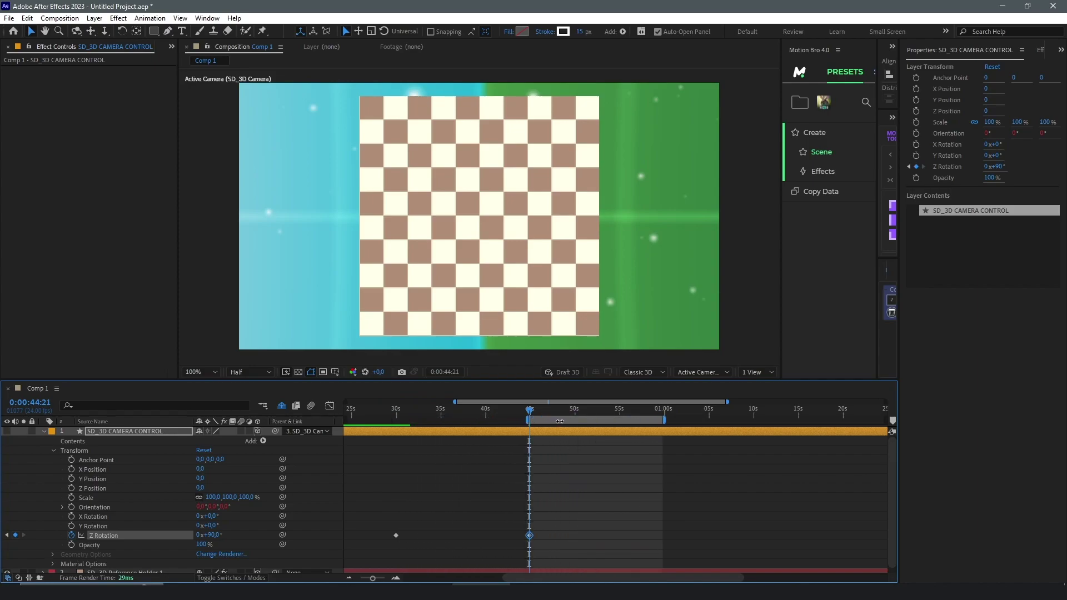
pyautogui.click(662, 411)
pyautogui.hotkey('shift', 'Home')
pyautogui.press('-')
pyautogui.moveTo(605, 420); pyautogui.dragTo(682, 418)
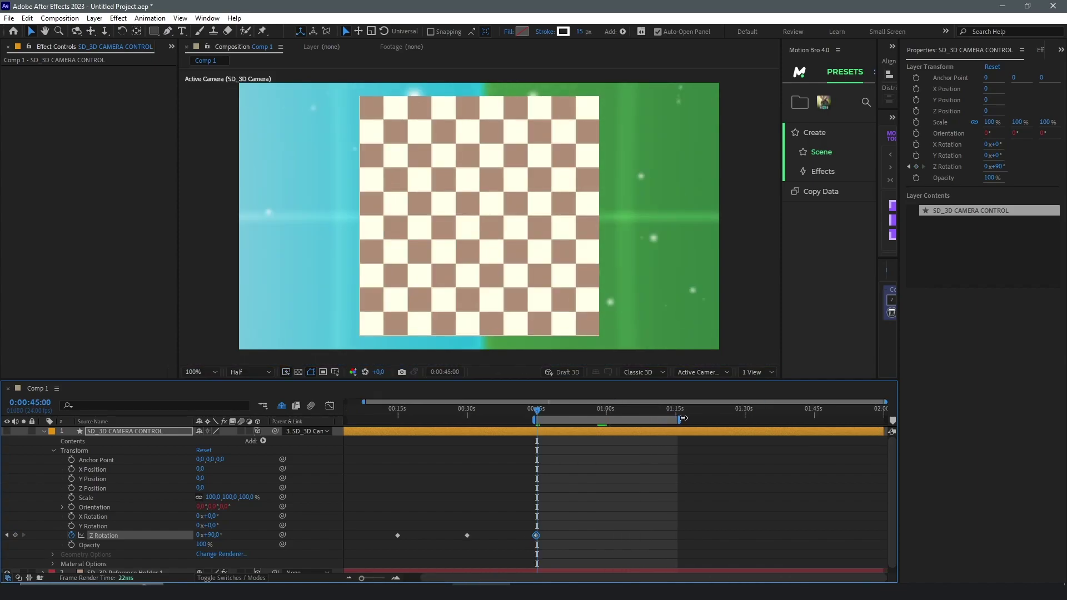
pyautogui.moveTo(538, 412); pyautogui.dragTo(475, 415)
pyautogui.moveTo(549, 422); pyautogui.dragTo(678, 417)
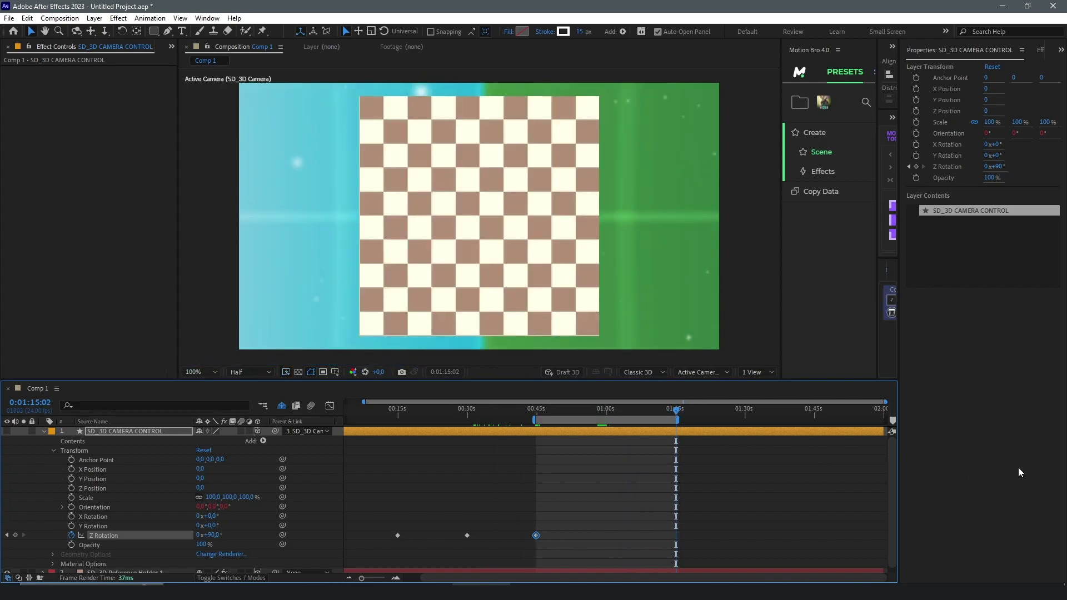
# - Copy the 90° Z Rotation keyframe at 45 seconds and paste it at 0:01:15:02
pyautogui.moveTo(522, 509); pyautogui.dragTo(556, 538)
pyautogui.hotkey('ctrl', 'c')
pyautogui.hotkey('ctrl', 'v')
# - Scrub through the camera rotation between the 30-second and 1:15 keyframes to check the motion
pyautogui.moveTo(536, 408); pyautogui.dragTo(638, 412)
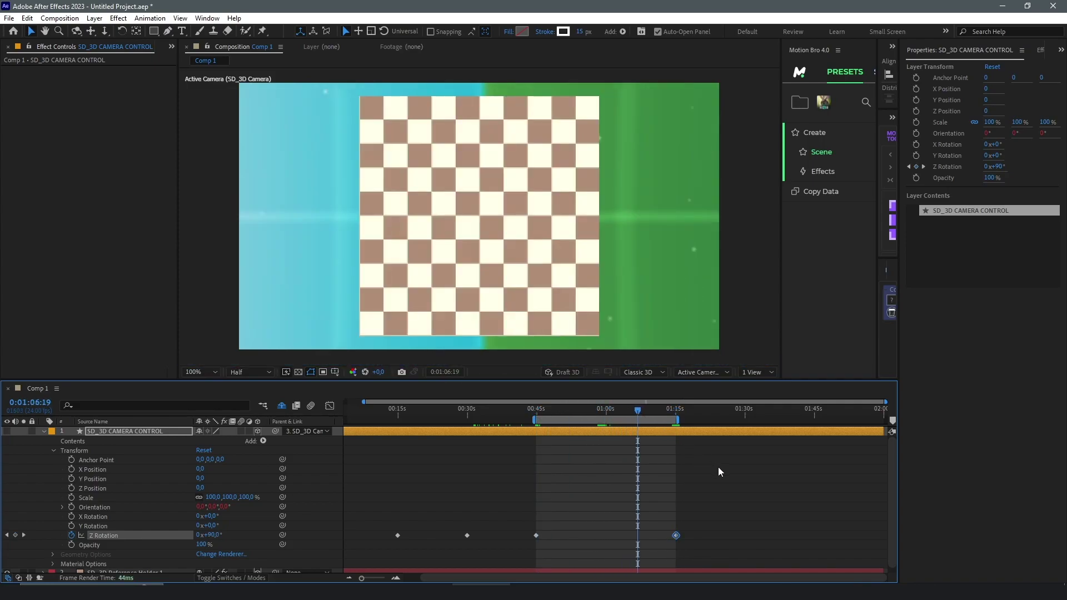
pyautogui.moveTo(470, 412); pyautogui.dragTo(571, 409)
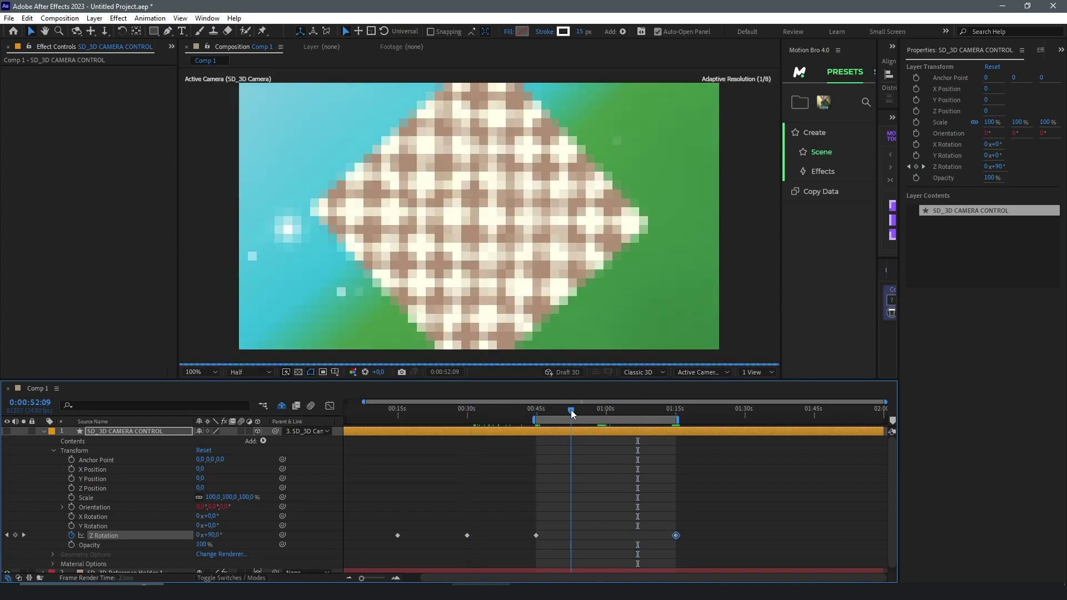
pyautogui.click(545, 552)
pyautogui.moveTo(642, 510); pyautogui.dragTo(704, 537)
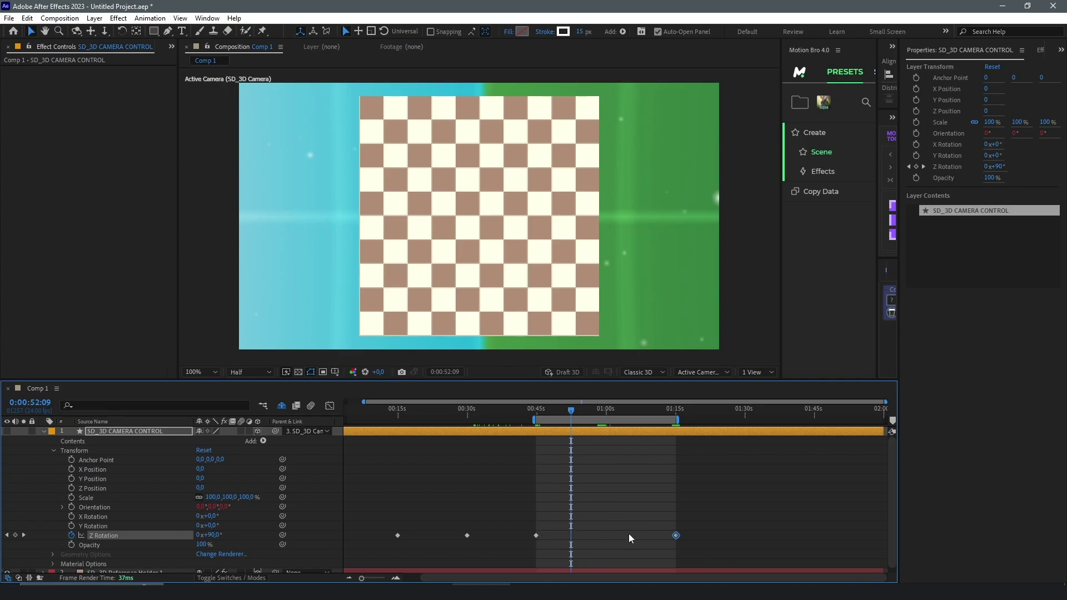
# - Mark the 1:15 to 1:30 interval with the work area and add a 0° Z Rotation keyframe at 0:01:29:23
pyautogui.click(676, 411)
pyautogui.moveTo(570, 420); pyautogui.dragTo(708, 420)
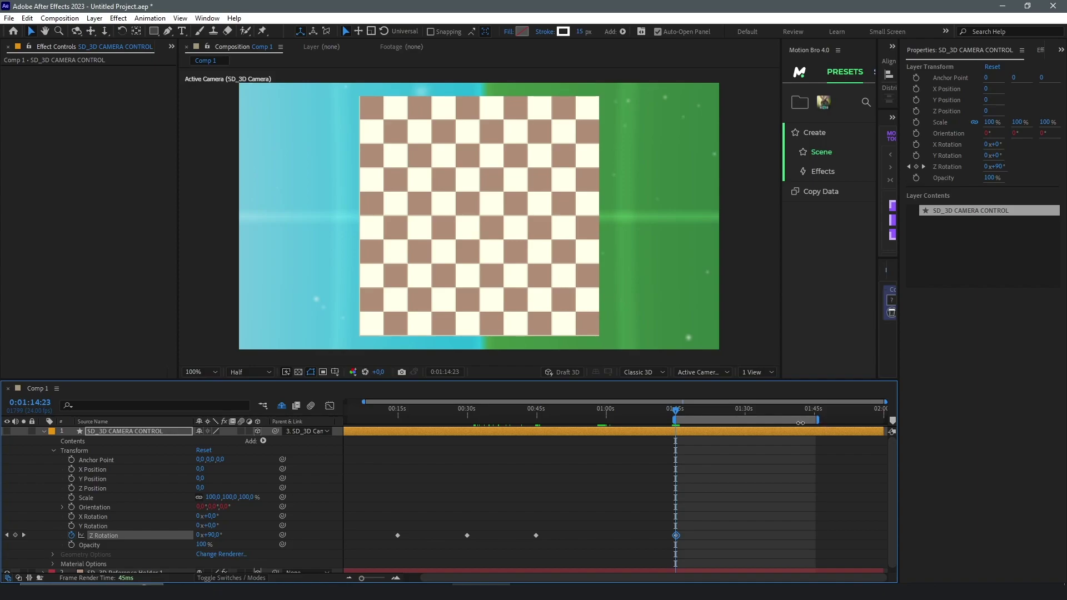
pyautogui.click(744, 411)
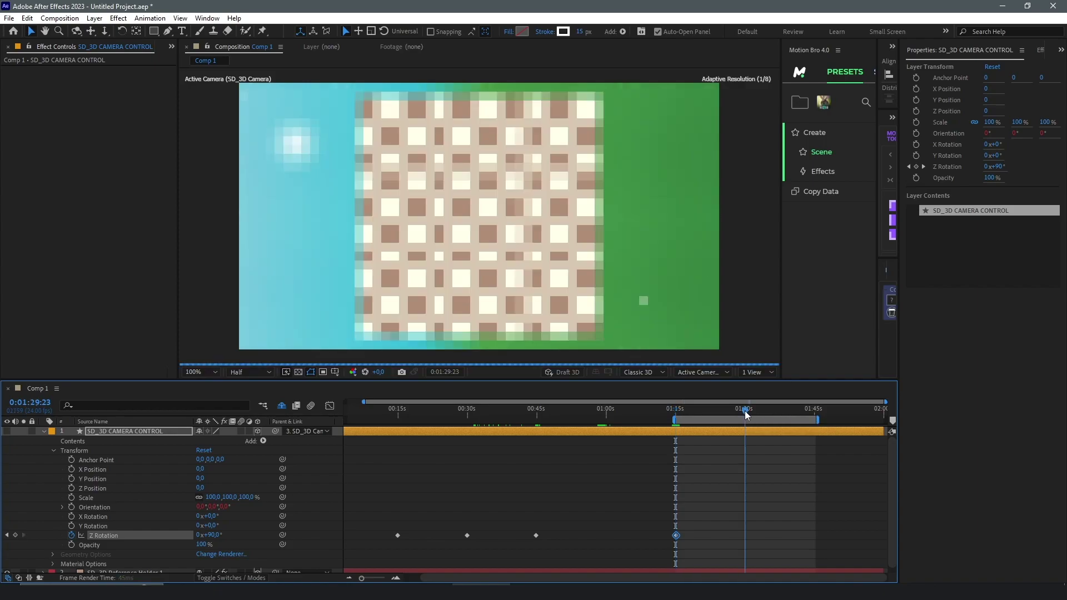
pyautogui.moveTo(820, 419)
pyautogui.mouseDown()
pyautogui.moveTo(489, 423)
pyautogui.moveTo(764, 415)
pyautogui.mouseUp()
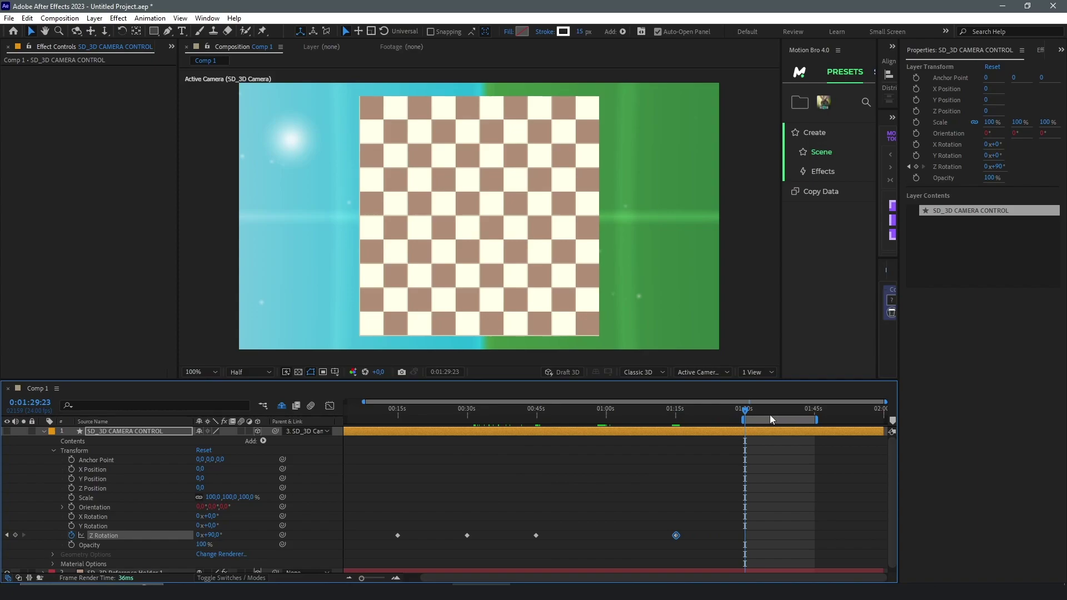
pyautogui.moveTo(768, 421); pyautogui.dragTo(700, 426)
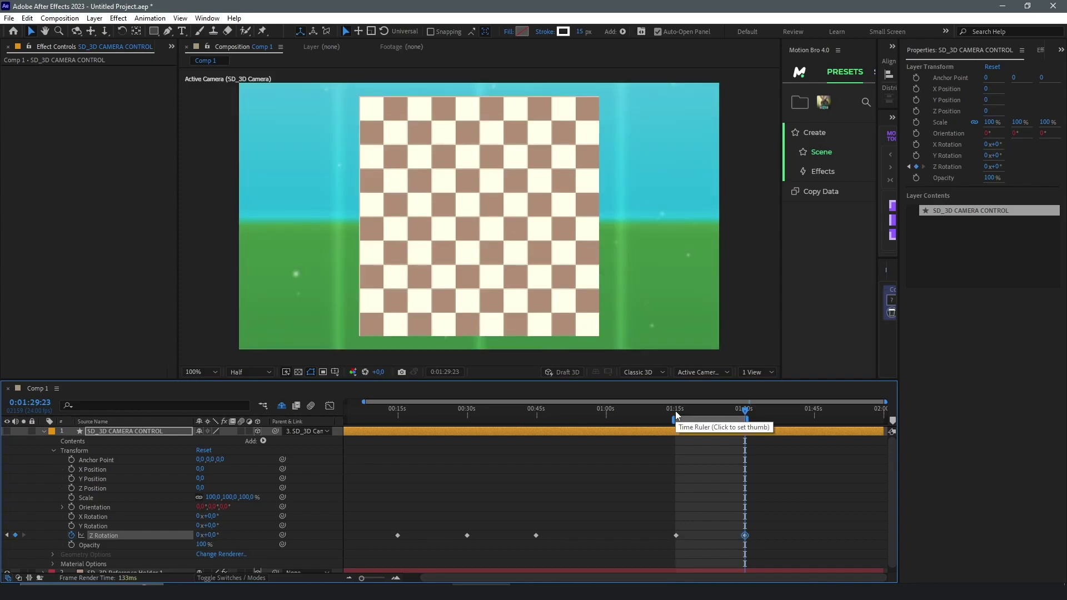
# - Move the work area to start at 1:30 and end at 1:45, and add a 90° Z Rotation keyframe at 0:01:45:00
pyautogui.moveTo(675, 411); pyautogui.dragTo(776, 420)
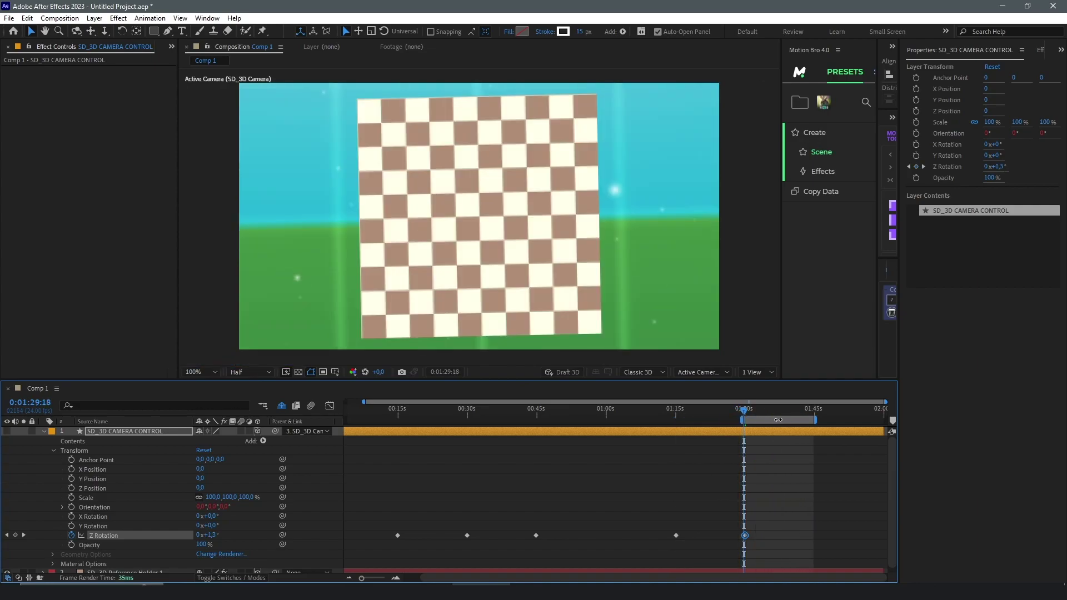
pyautogui.press('space')
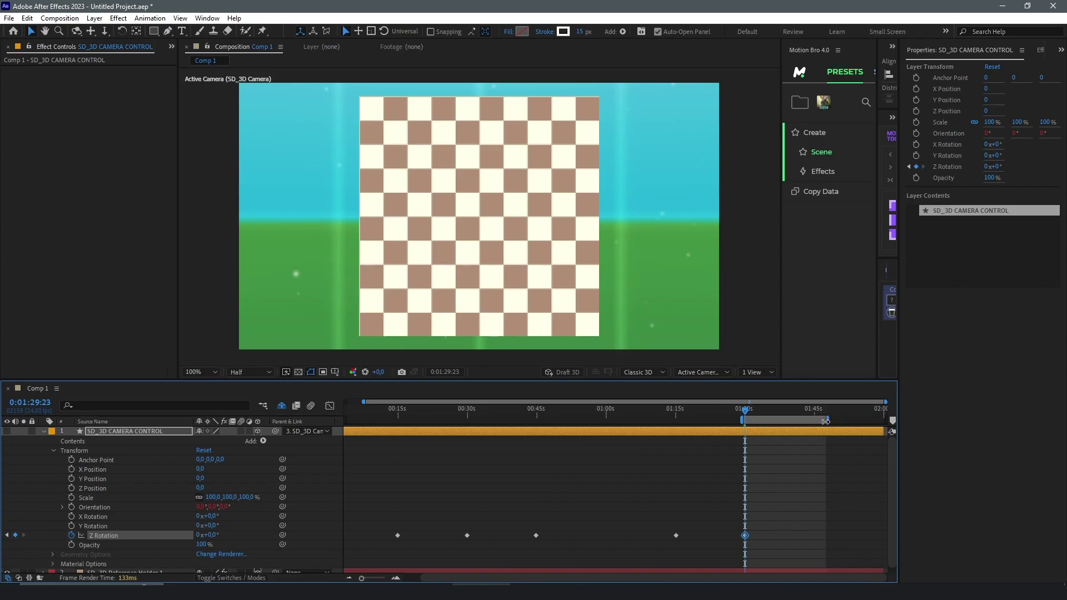
pyautogui.click(815, 416)
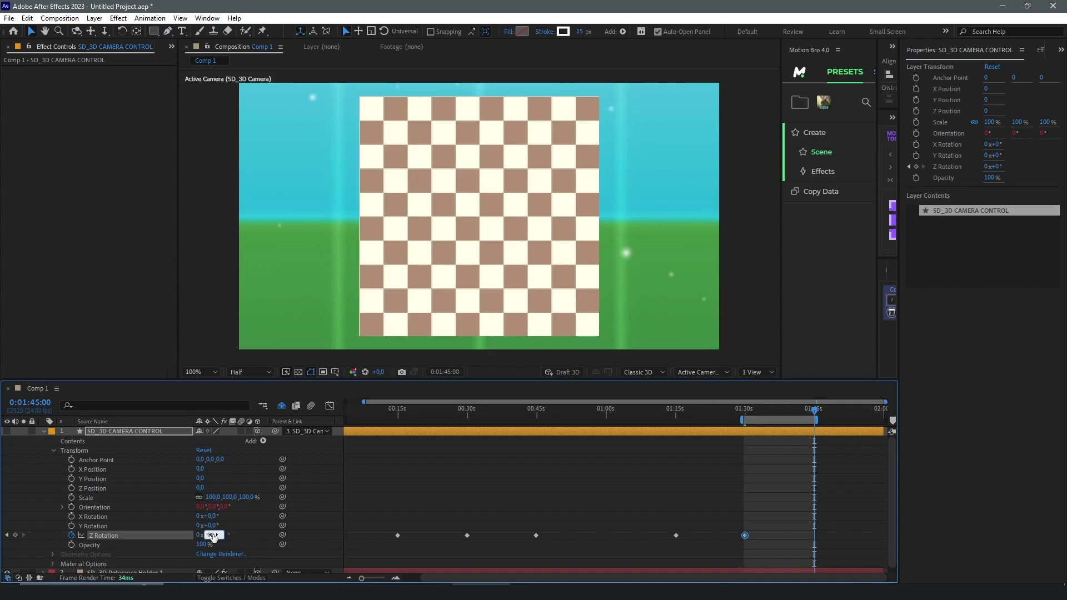
pyautogui.press('Return')
# - Extend the work area to the composition's end, add a 0° Z Rotation keyframe at 0:01:59:23, and preview the rotation
pyautogui.moveTo(815, 419); pyautogui.dragTo(886, 419)
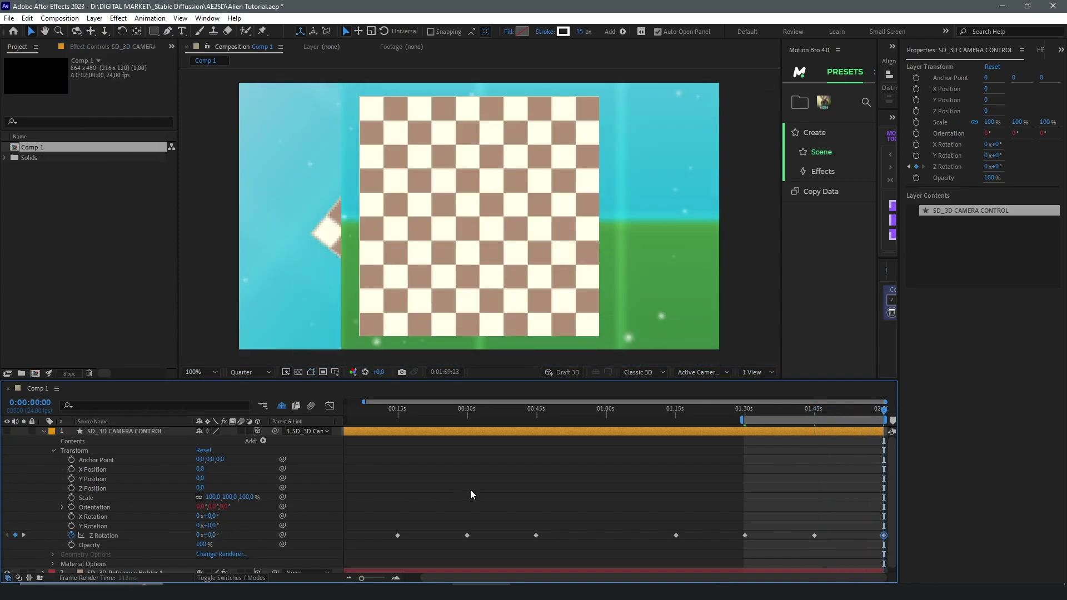
pyautogui.click(442, 455)
pyautogui.press('space')
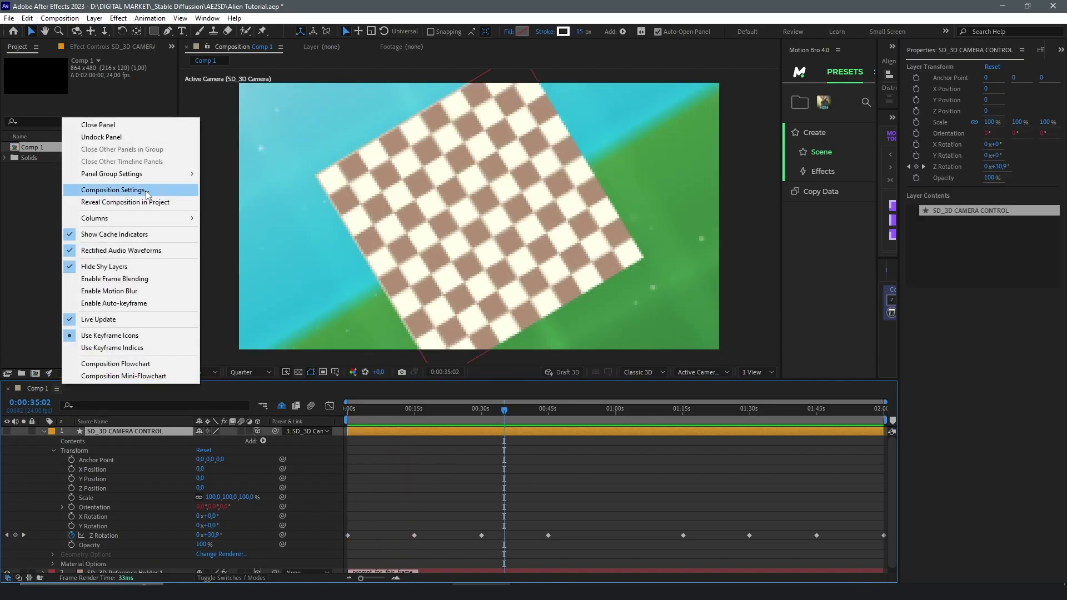
# - Rename the composition as Alien Animation in its composition settings
pyautogui.click(149, 187)
pyautogui.write('Alien Animation')
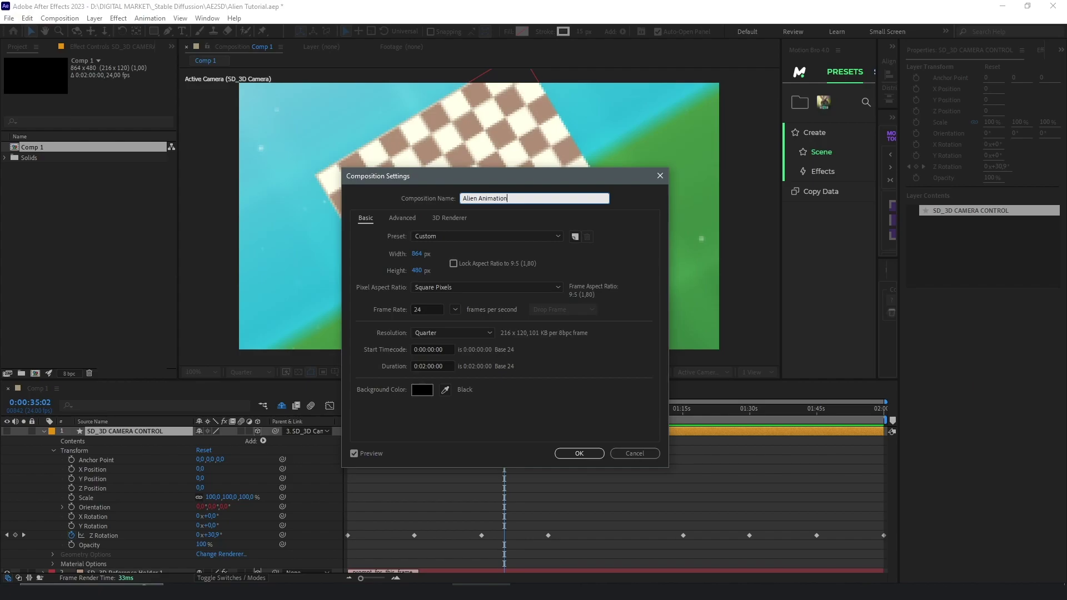
pyautogui.press('Return')
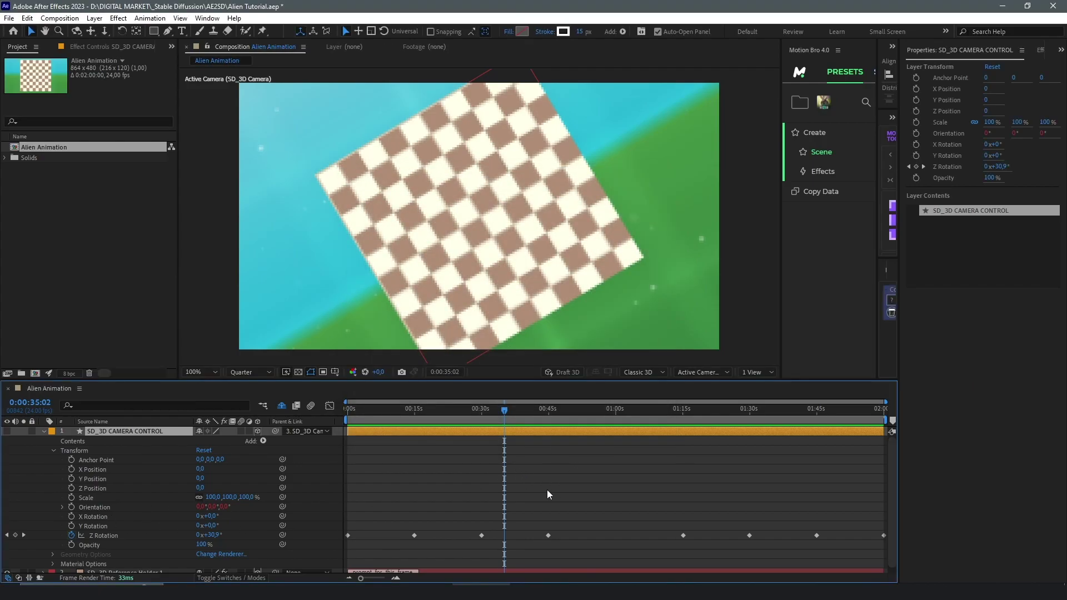
# - Set a starting Z Position keyframe of 0 at 0:00:00:00 on SD_3D CAMERA CONTROL and add eased Z Position keyframes along the timeline
pyautogui.click(95, 487)
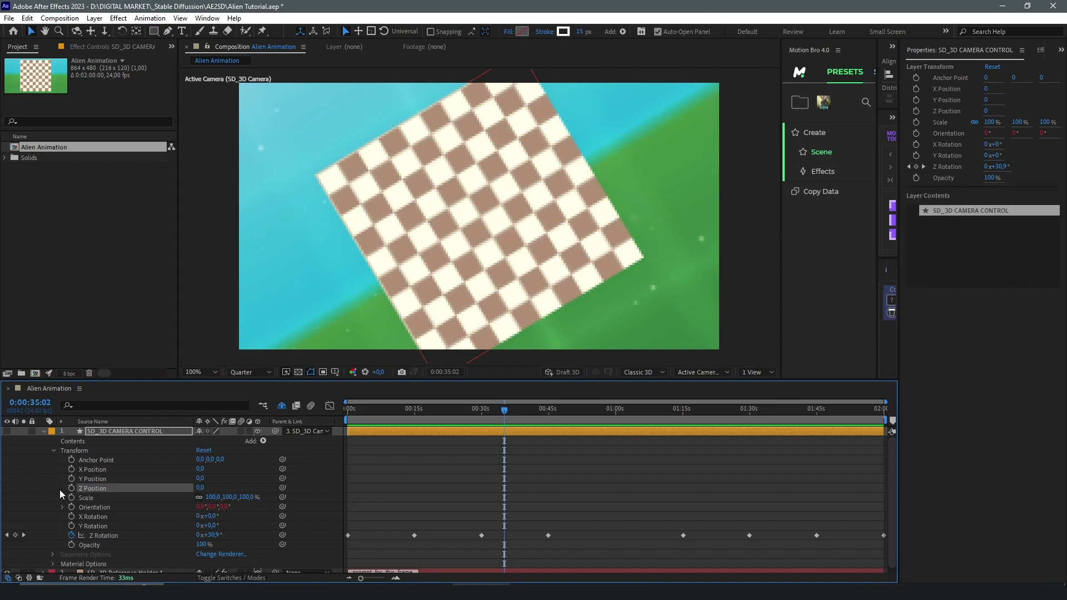
pyautogui.press('Home')
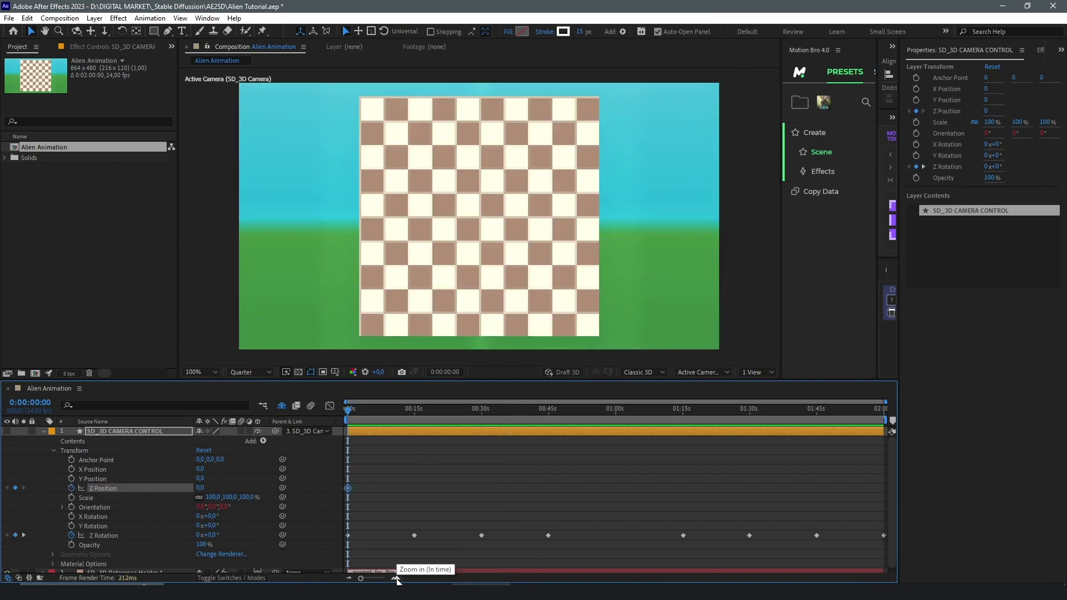
pyautogui.click(385, 410)
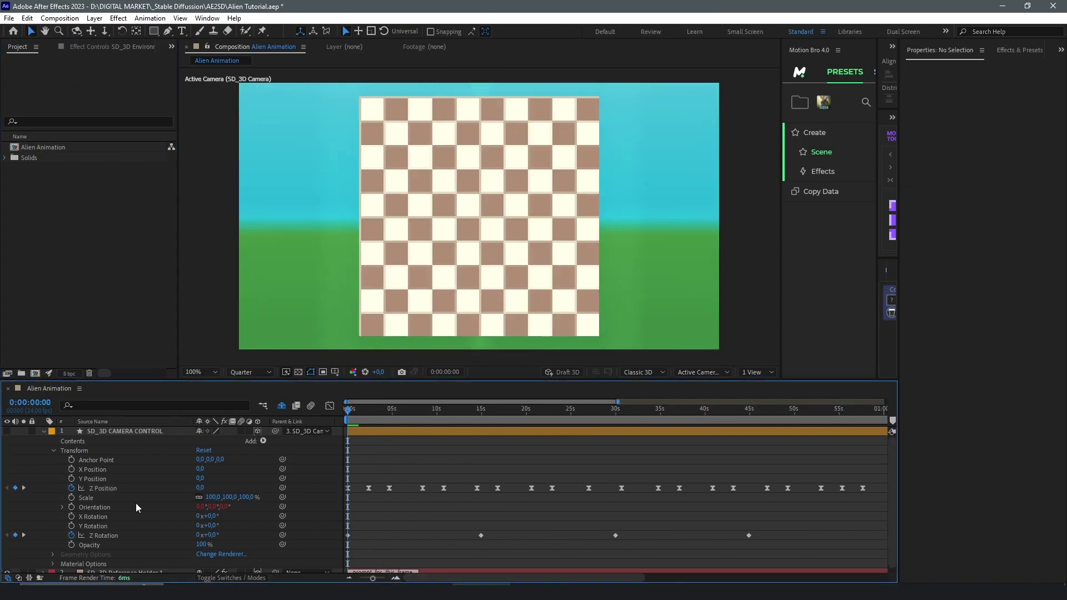
# - Examine the Z Position keyframe spacing and preview the combined Z Position and Z Rotation camera motion
pyautogui.click(349, 578)
pyautogui.click(395, 577)
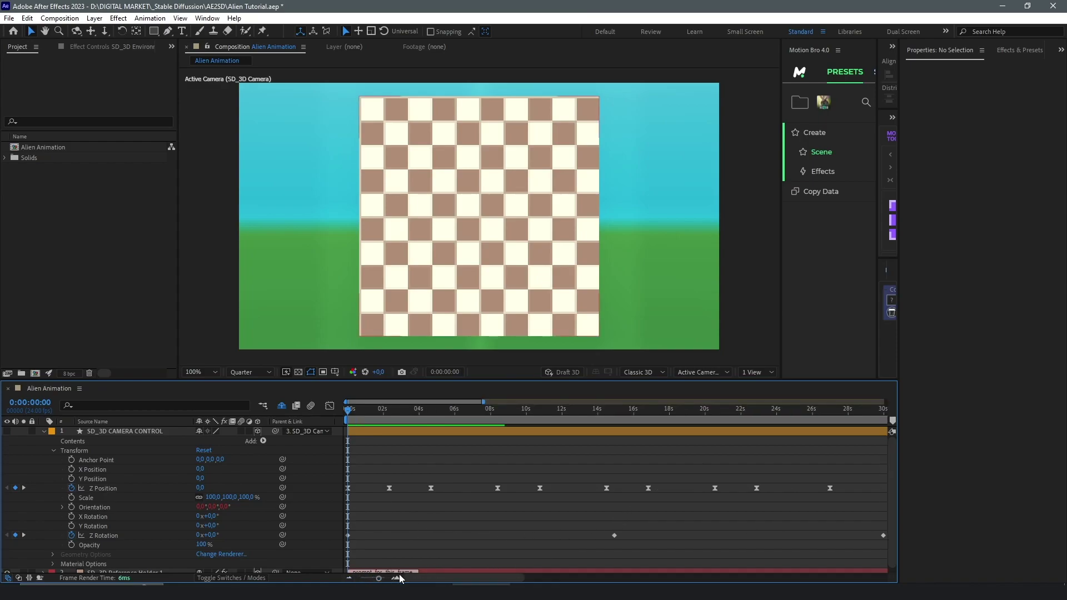
pyautogui.click(349, 578)
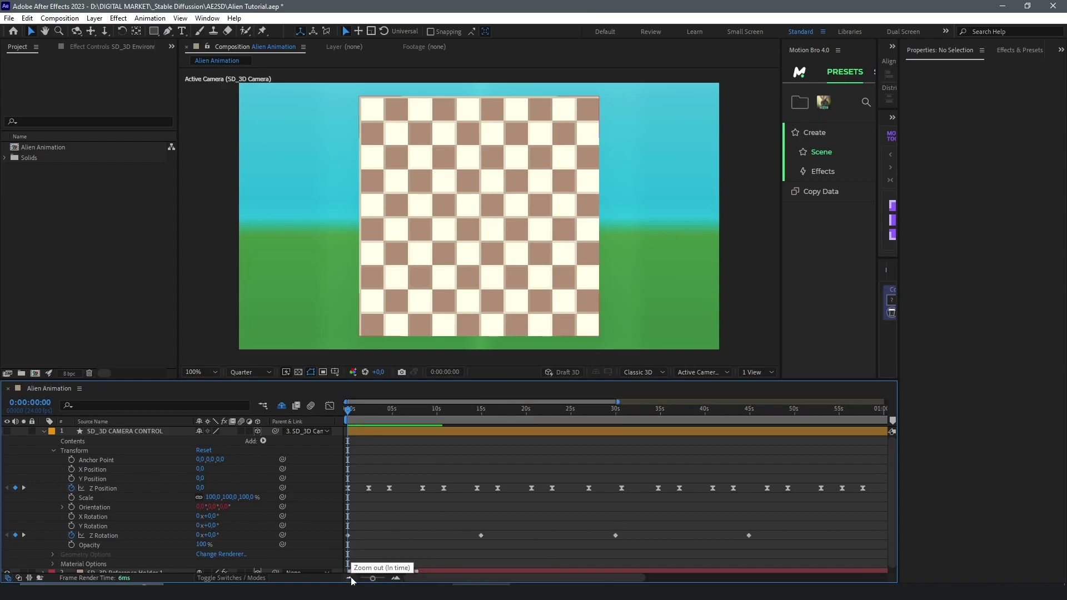
pyautogui.press('space')
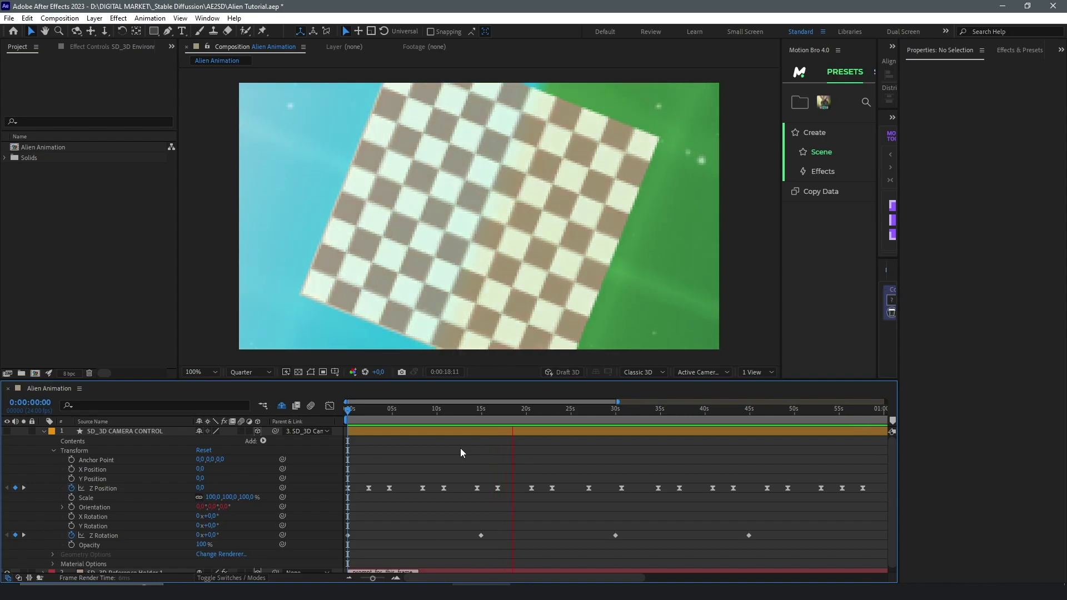
pyautogui.press('space')
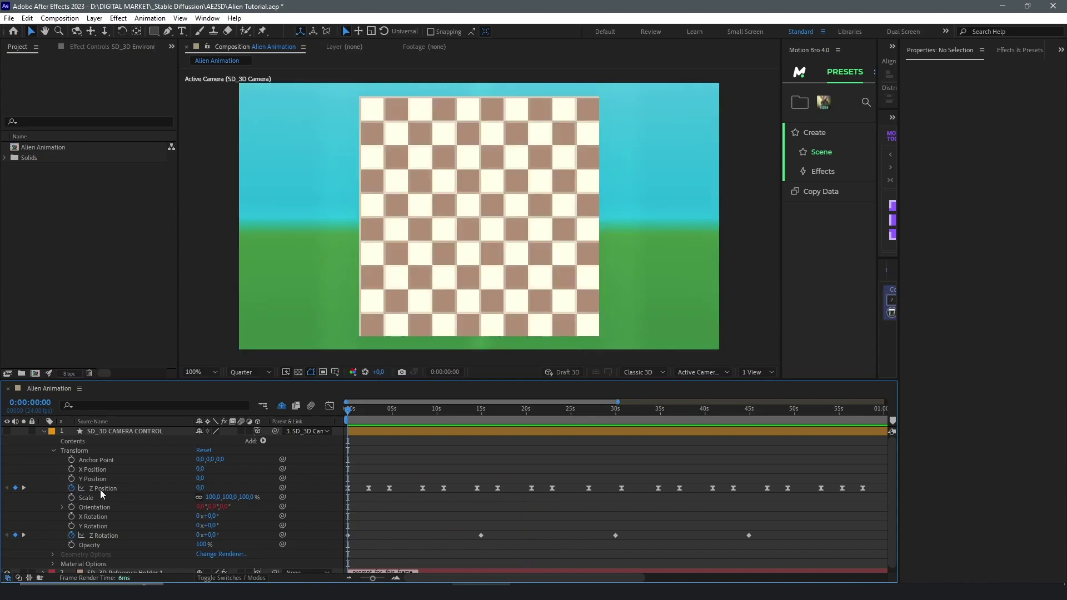
# - Apply Easy Ease to all Z Rotation keyframes of SD_3D CAMERA CONTROL
pyautogui.press('-')
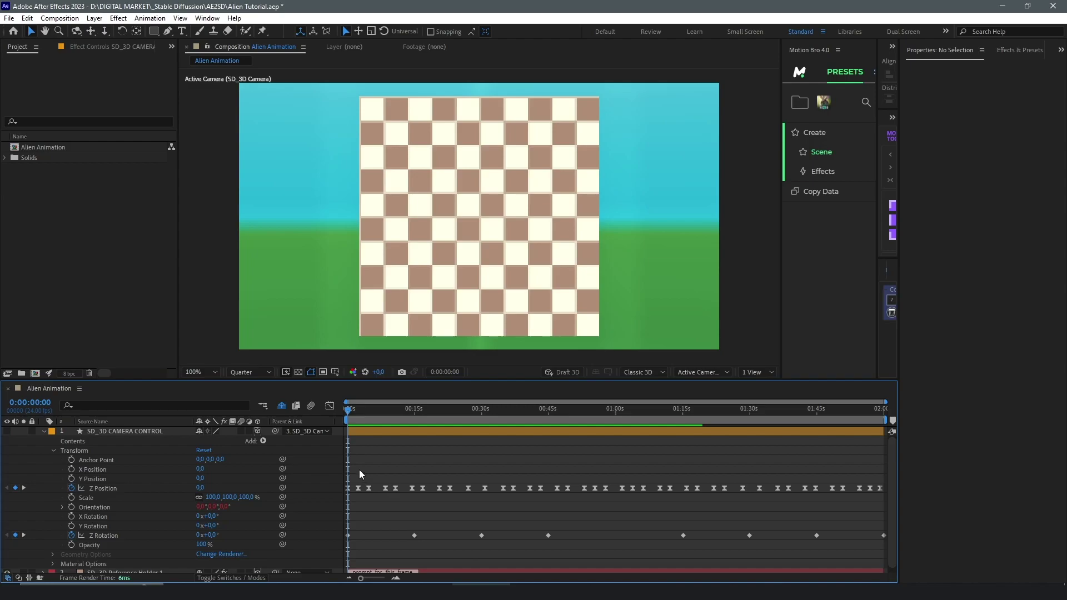
pyautogui.moveTo(356, 471); pyautogui.dragTo(854, 495)
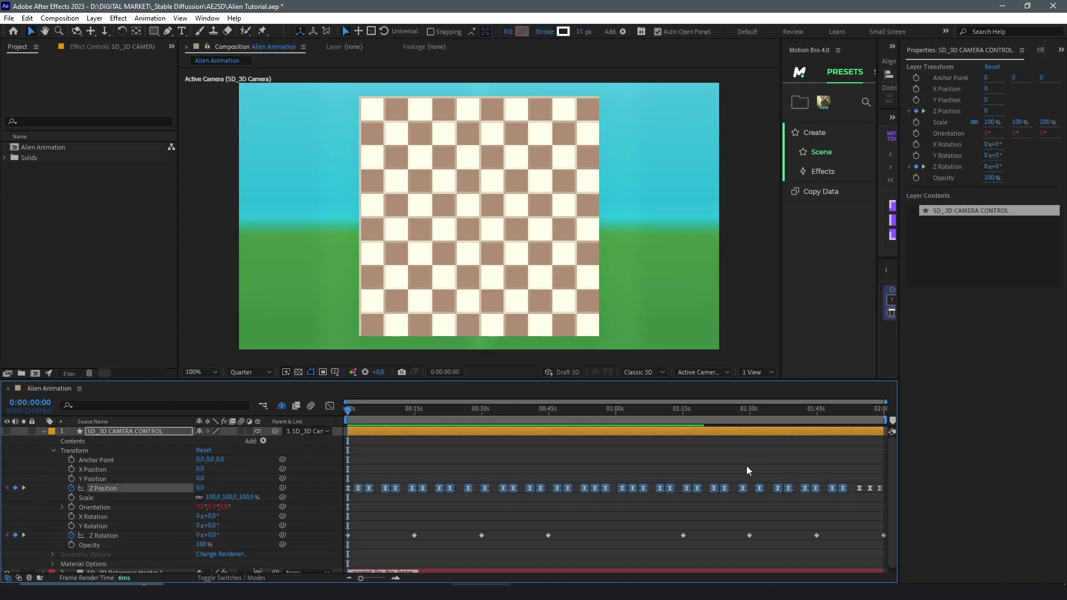
pyautogui.click(746, 470)
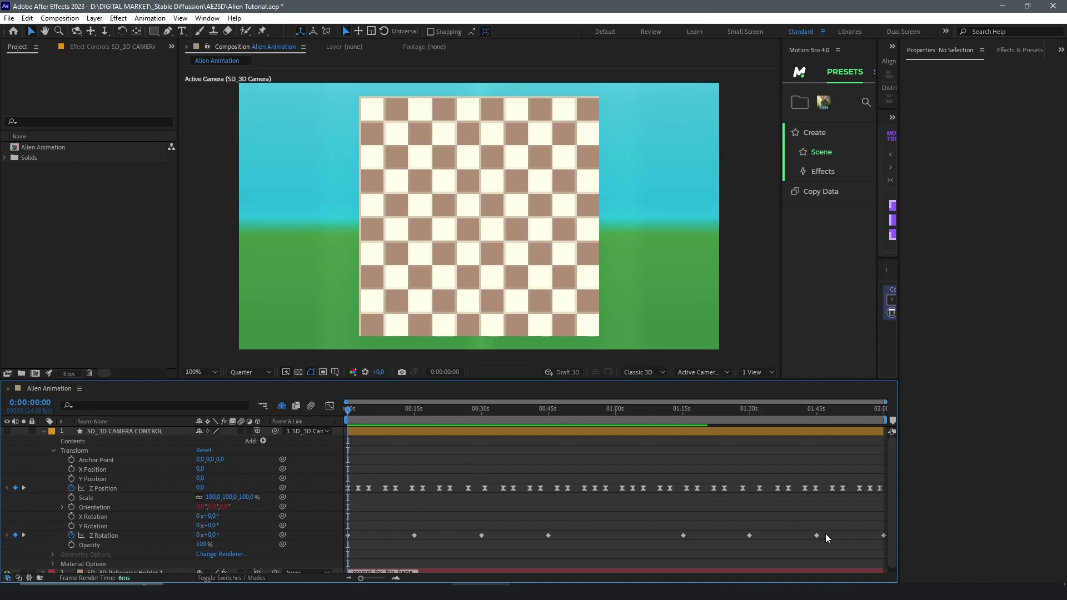
pyautogui.click(152, 533)
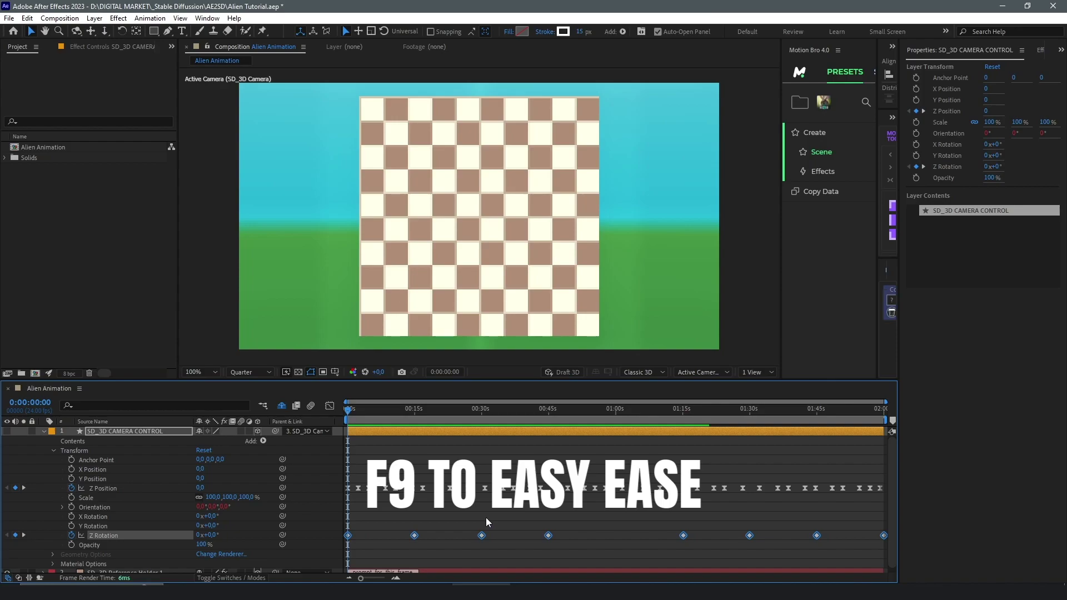
pyautogui.press('F9')
pyautogui.click(417, 471)
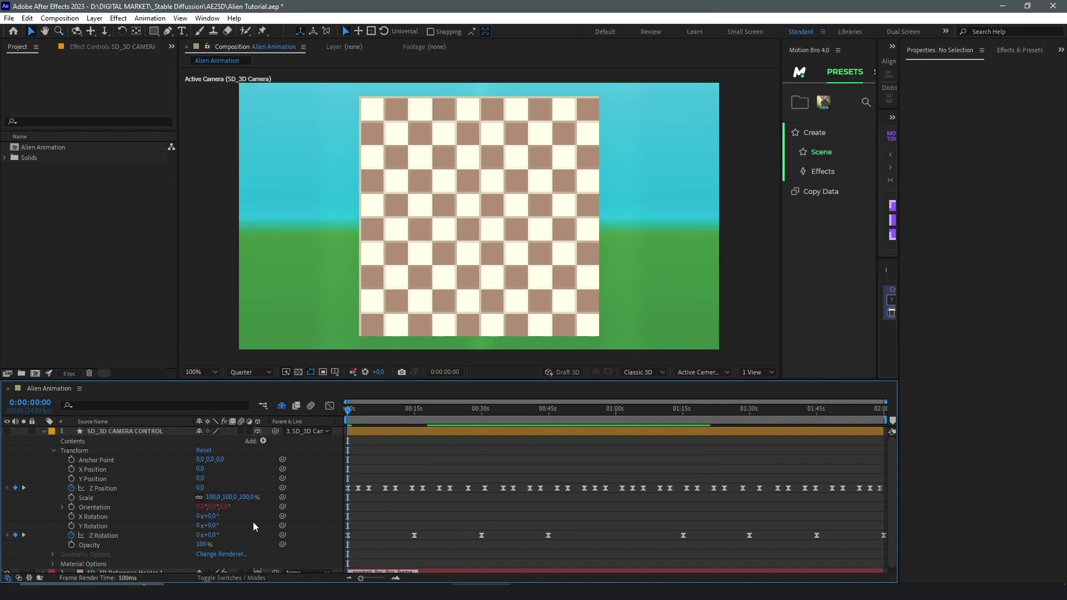
# - Keyframe the camera control's Y Rotation from 0° at 0:00:00:00 to 90° at 0:00:29:20
pyautogui.click(71, 526)
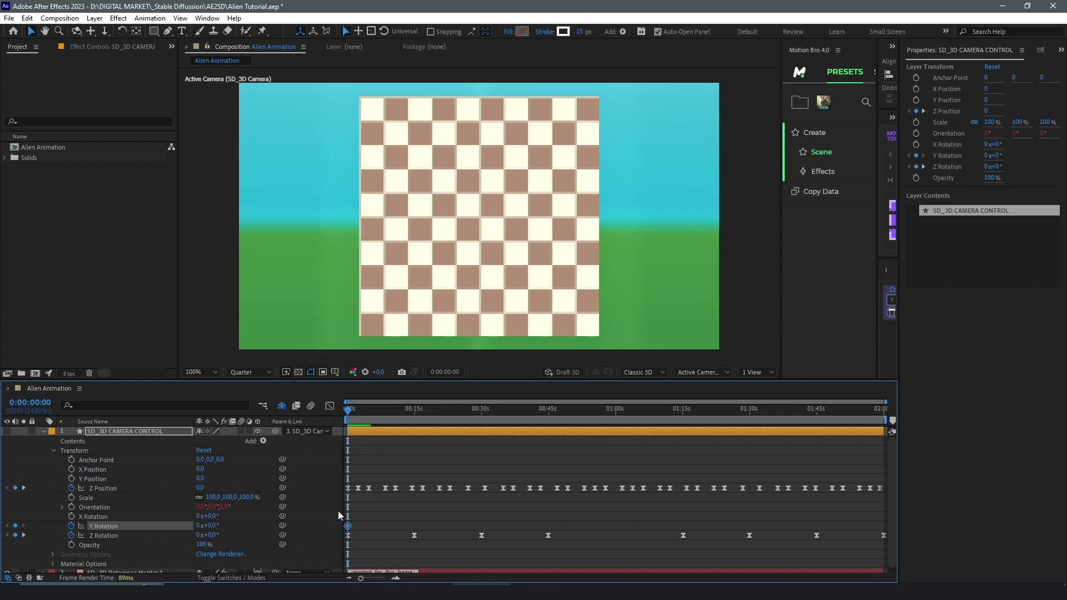
pyautogui.click(480, 409)
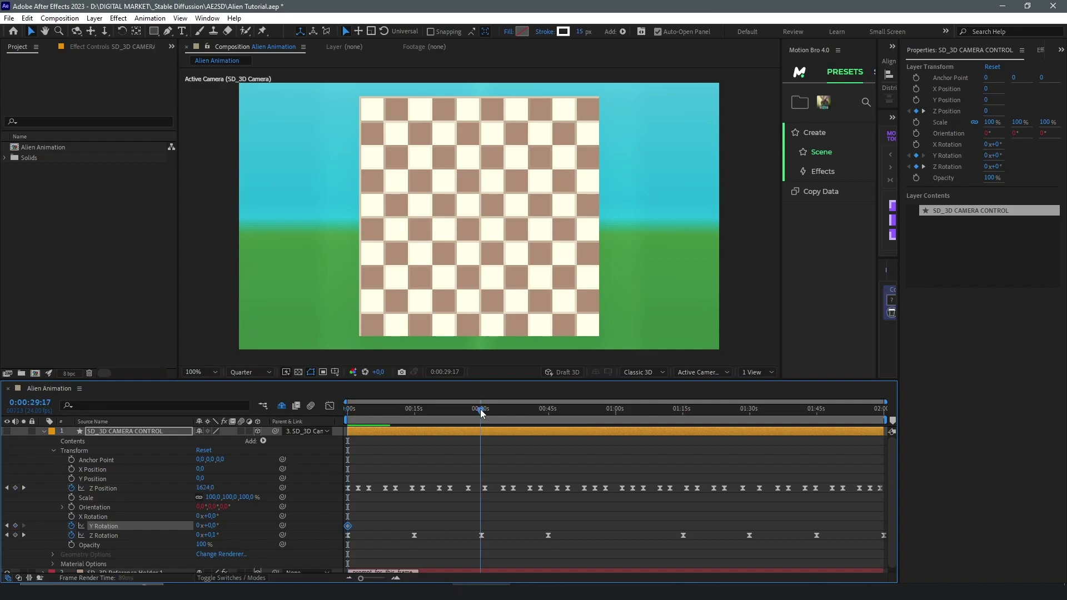
pyautogui.press('j')
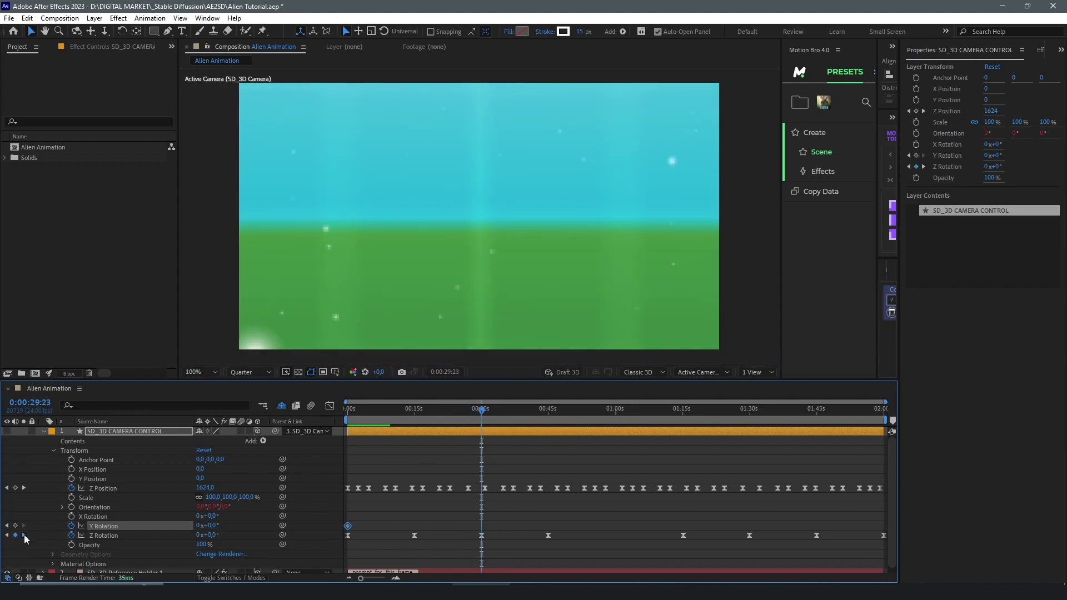
pyautogui.moveTo(481, 410); pyautogui.dragTo(483, 417)
pyautogui.write('90')
pyautogui.press('Return')
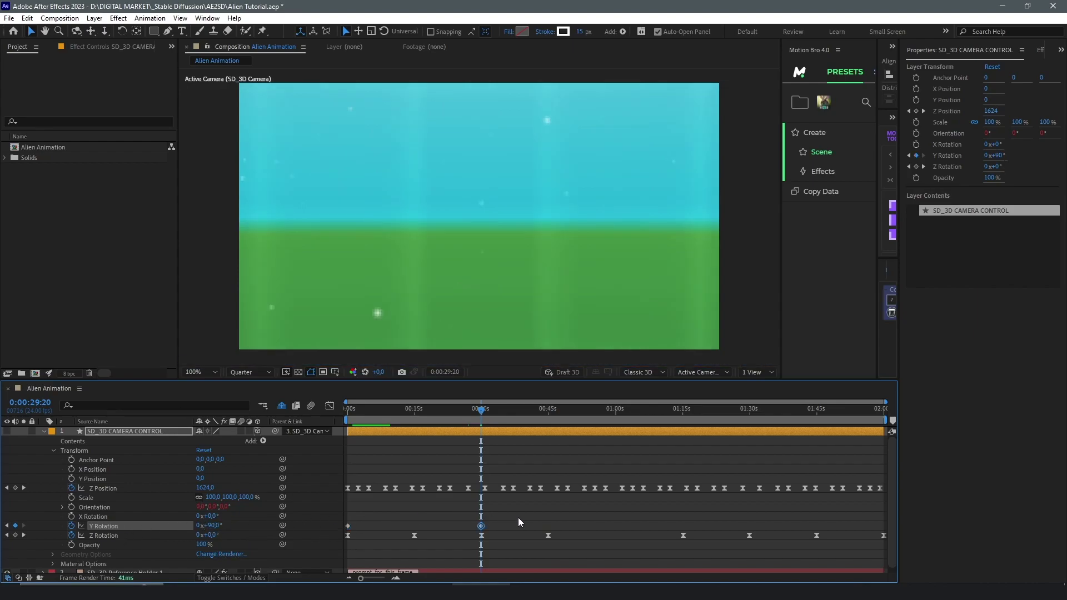
# - Shorten the work area to end just past the 30-second mark and preview the combined camera motion
pyautogui.click(515, 518)
pyautogui.moveTo(885, 420); pyautogui.dragTo(494, 420)
pyautogui.press('space')
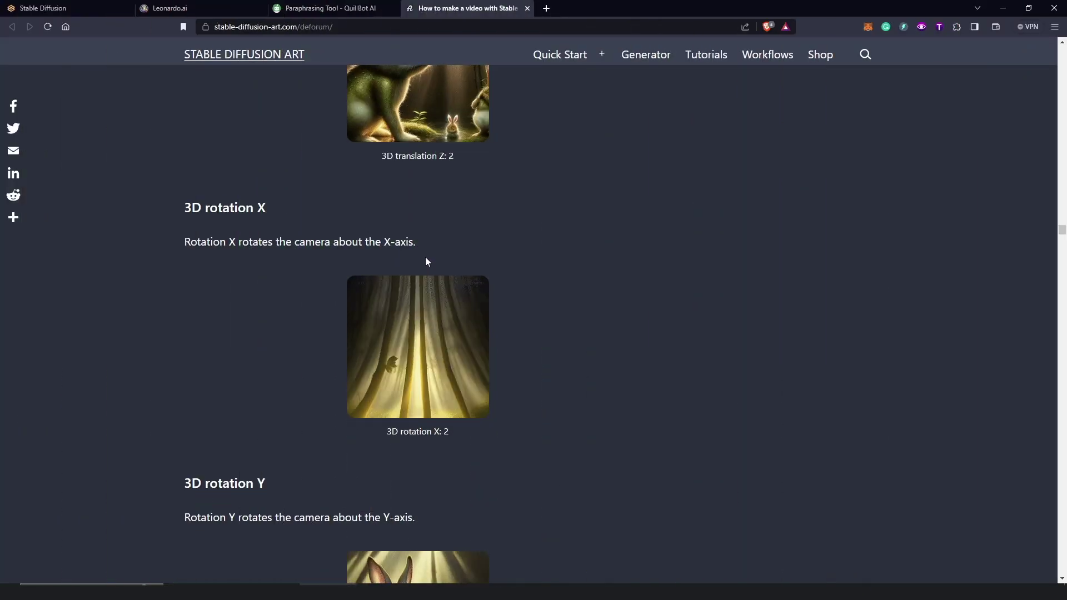
# - Review the 3D rotation X, Y and Z examples on the Stable Diffusion Art Deforum page, and return to After Effects
pyautogui.scroll(-1, 419, 285)
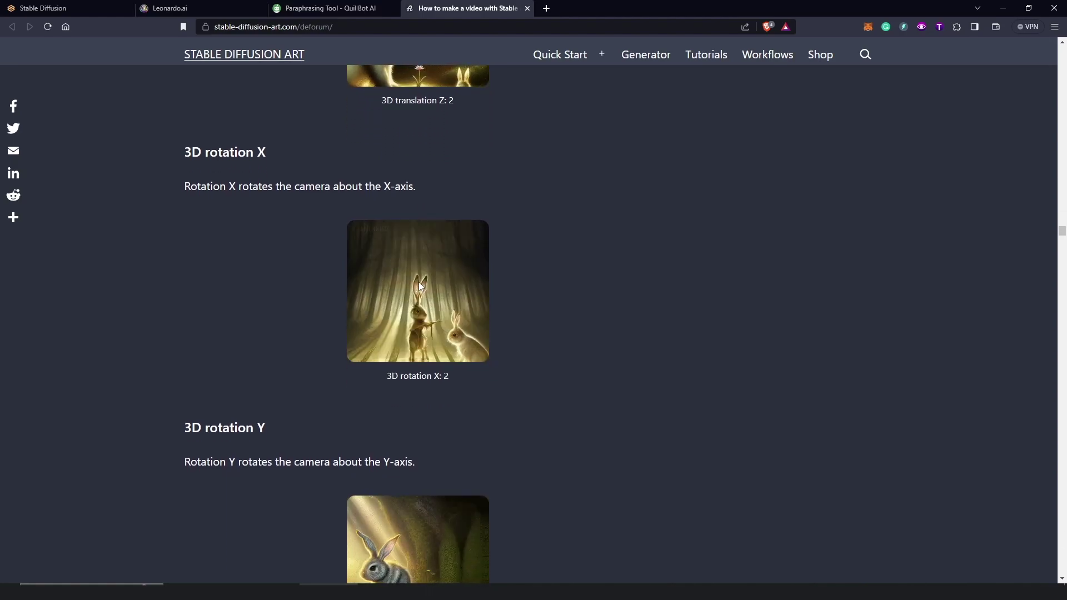
pyautogui.scroll(-4, 419, 284)
pyautogui.scroll(-1, 398, 349)
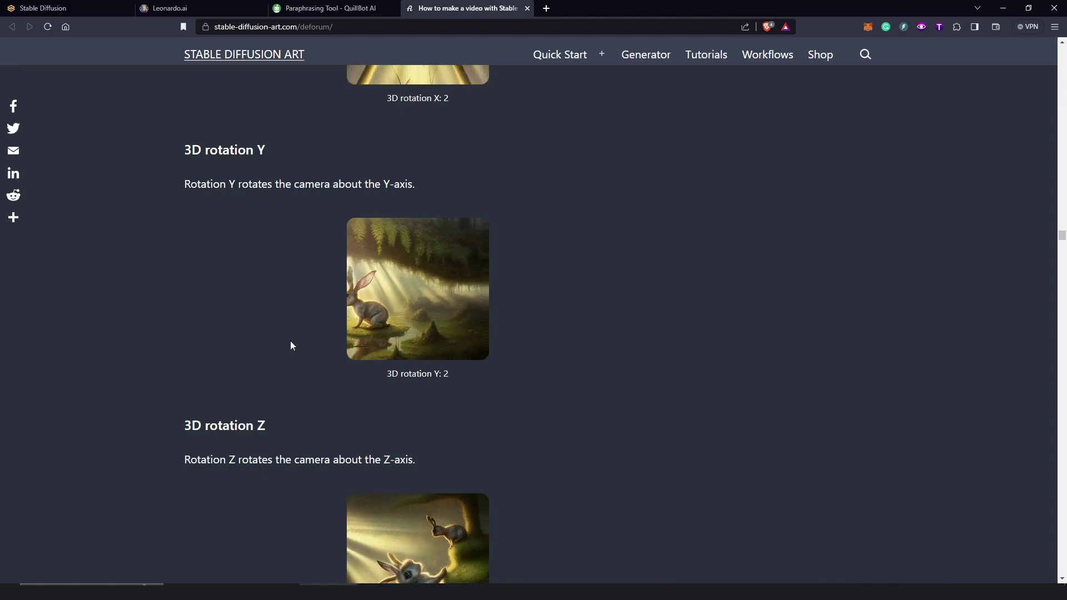
pyautogui.scroll(-4, 283, 218)
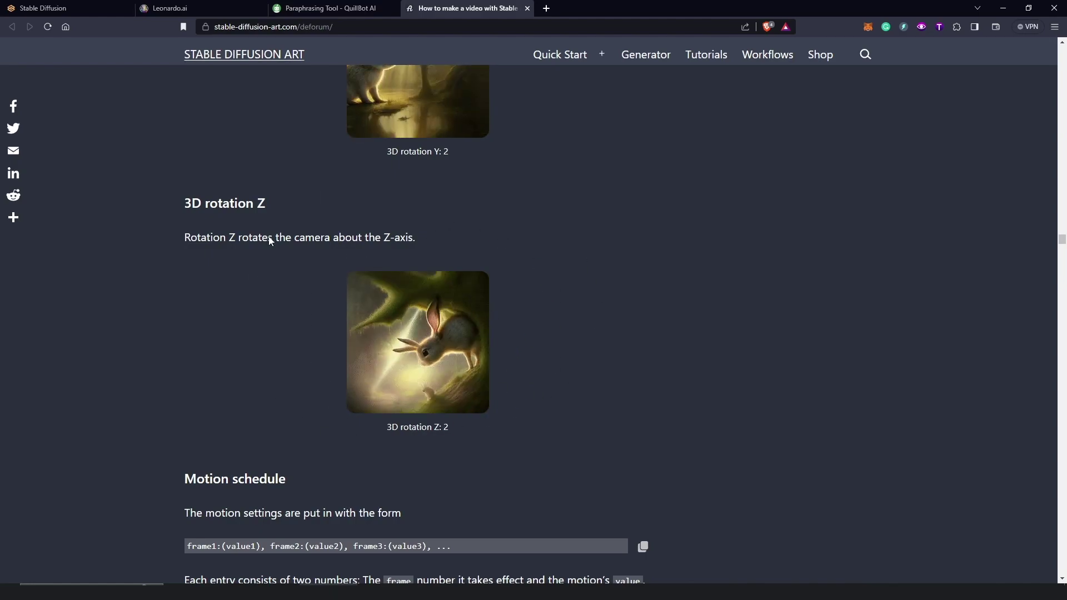
pyautogui.hotkey('alt', 'Tab')
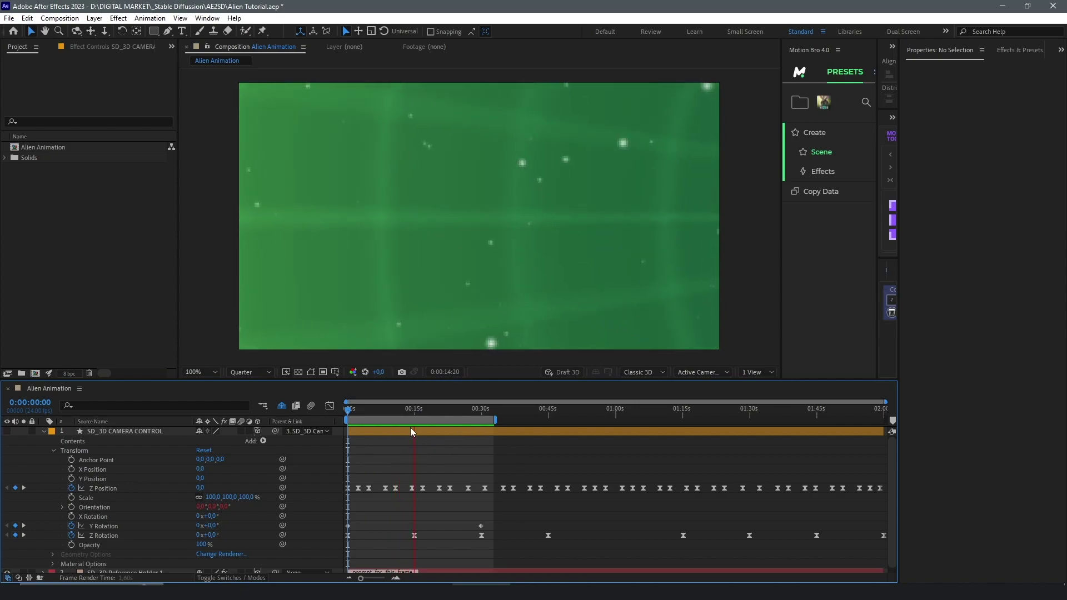
# - Stop the preview and add an AE2SD reference layer at 0:00:14:22, using the widened Motion Bro preset list
pyautogui.press('space')
pyautogui.moveTo(782, 234); pyautogui.dragTo(512, 234)
pyautogui.scroll(-3, 785, 215)
pyautogui.moveTo(735, 308)
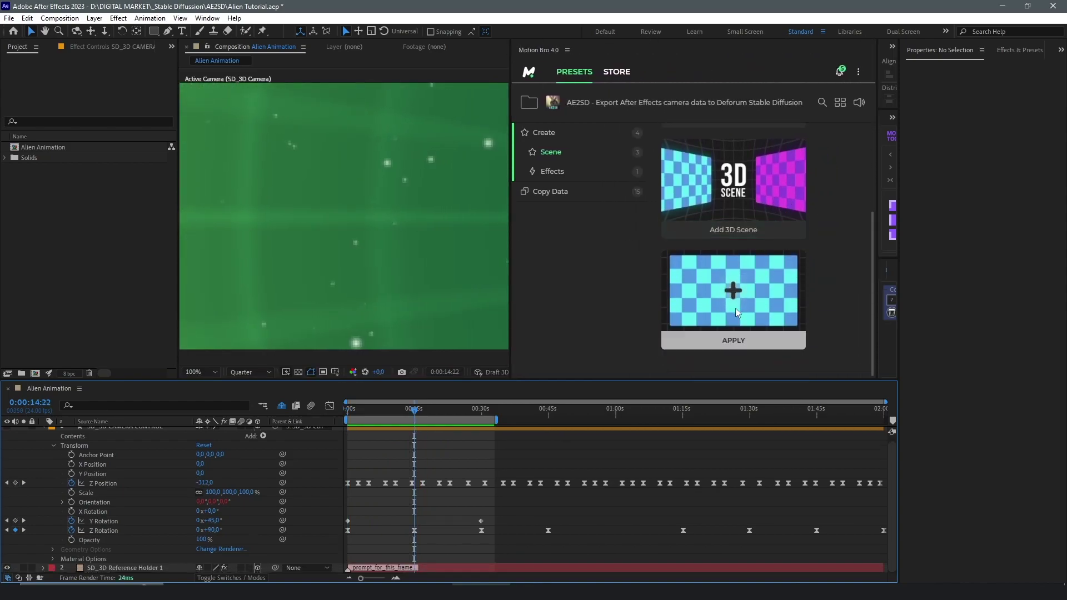
pyautogui.click(726, 341)
pyautogui.click(734, 343)
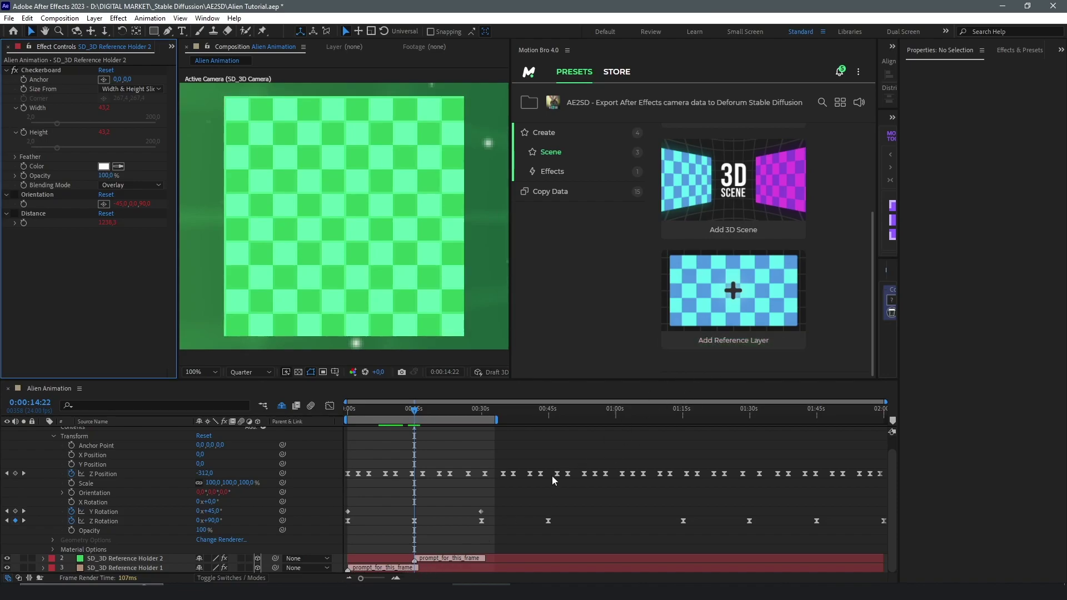
# - Inspect the prompt marker on SD_3D Reference Holder 2 without editing it, and compare the two reference holder layers
pyautogui.doubleClick(414, 560)
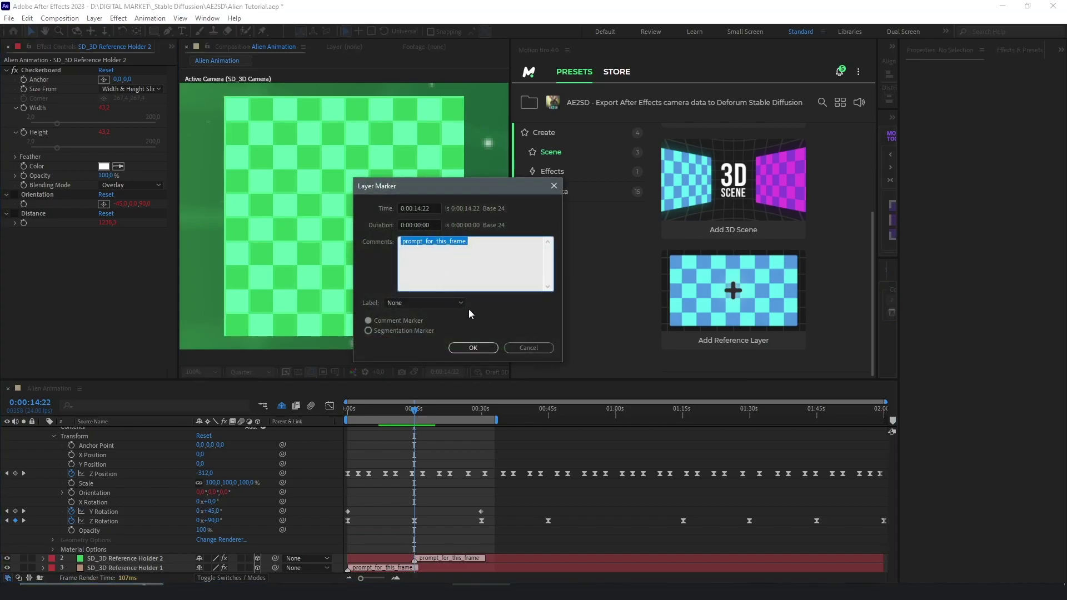
pyautogui.click(522, 351)
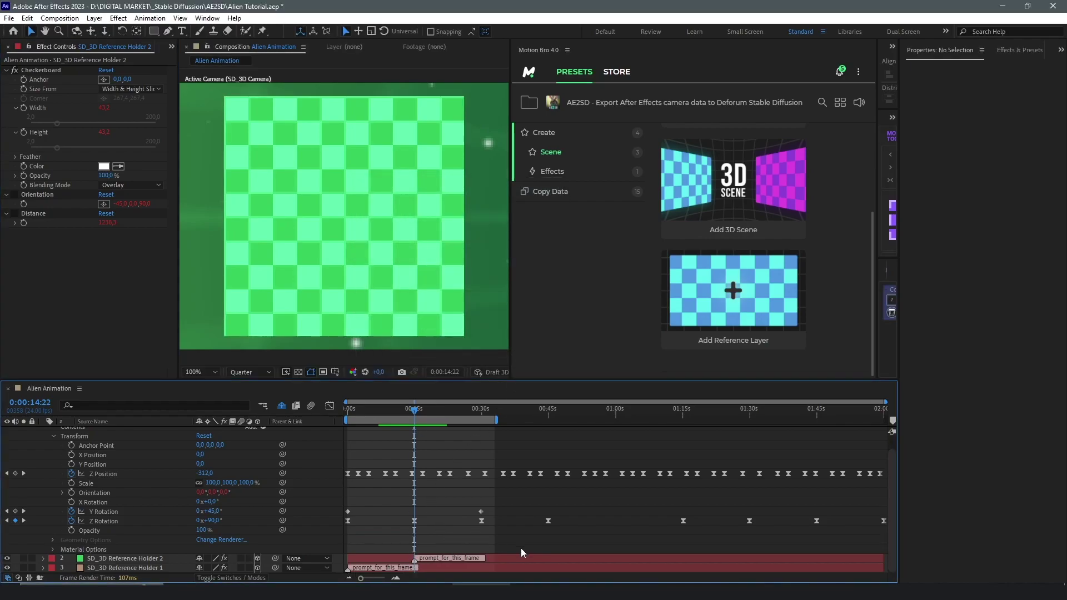
pyautogui.click(500, 558)
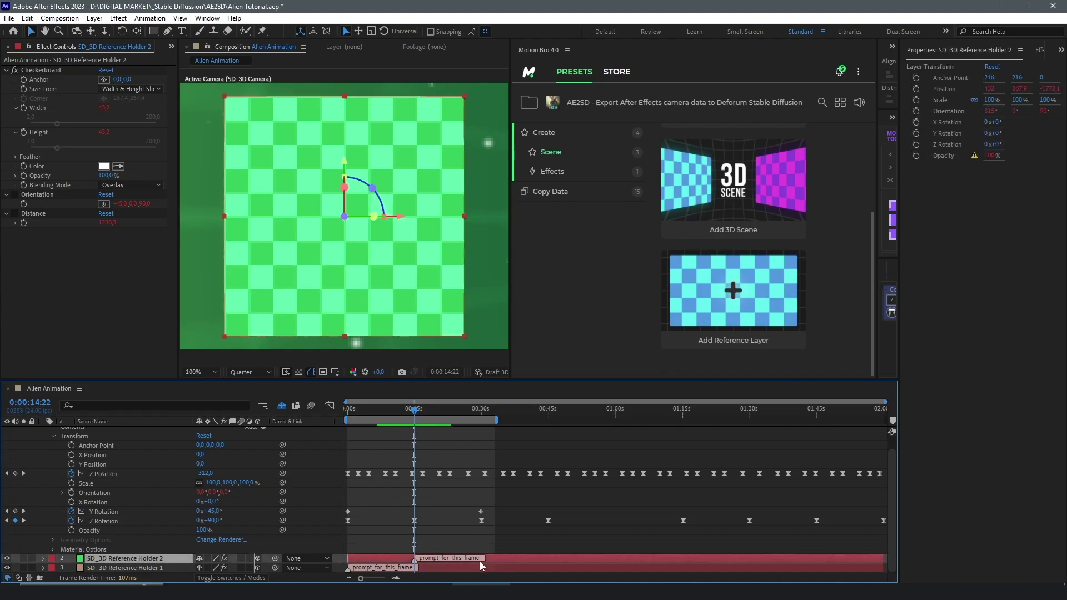
pyautogui.click(434, 568)
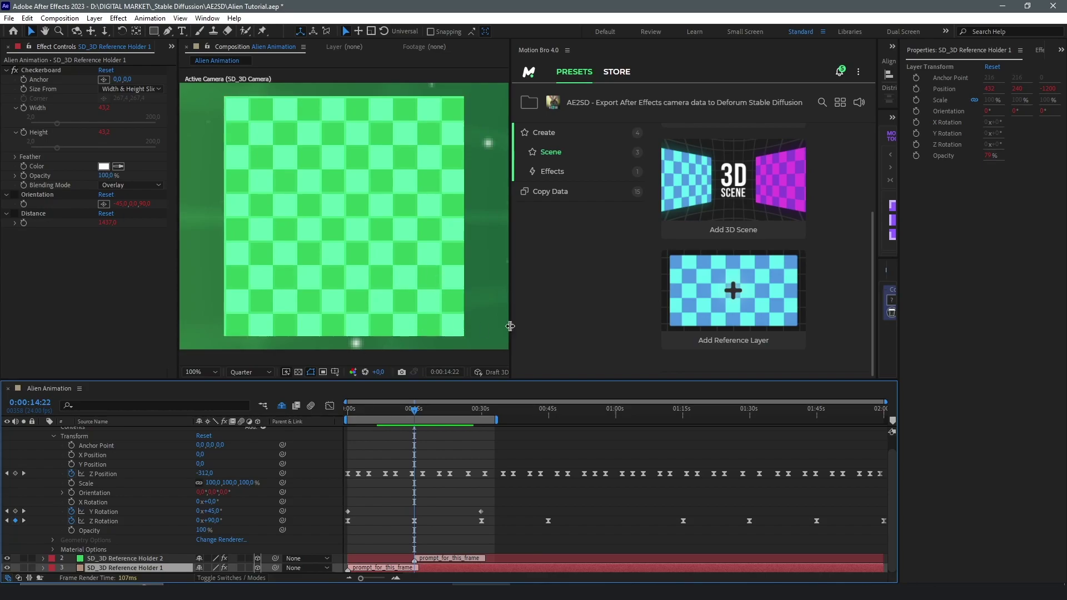
# - Add another AE2SD reference layer at 0:00:29:23 and enlarge the composition view again
pyautogui.click(481, 416)
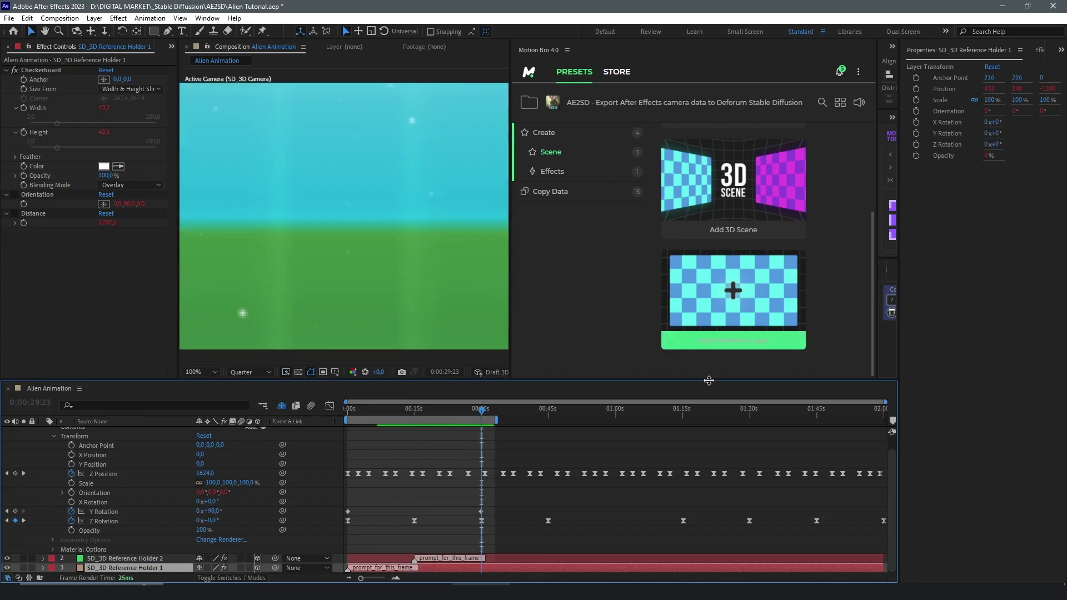
pyautogui.click(728, 342)
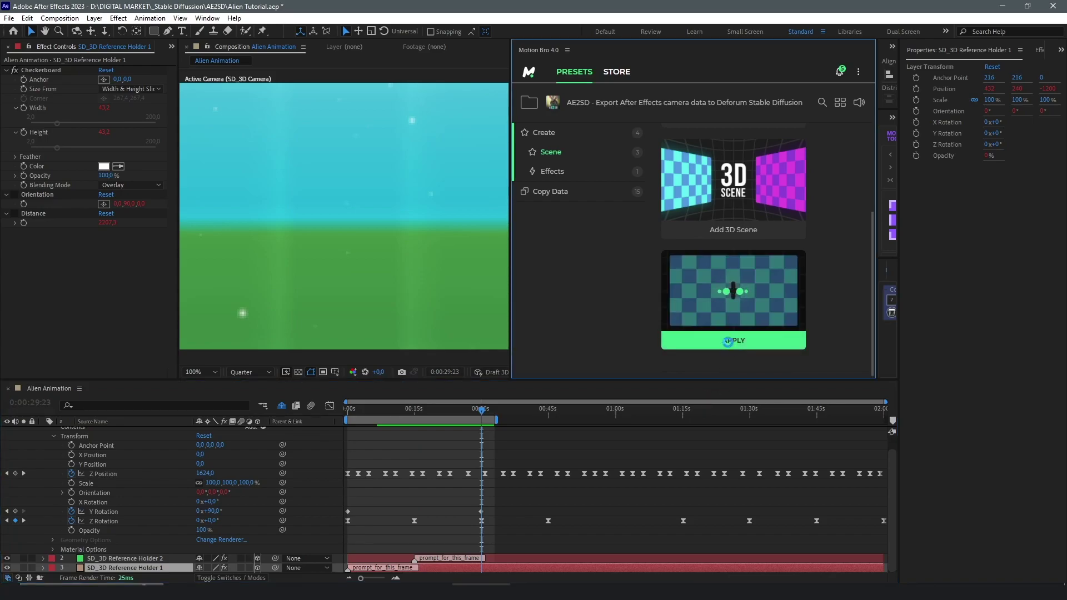
pyautogui.scroll(-1, 500, 538)
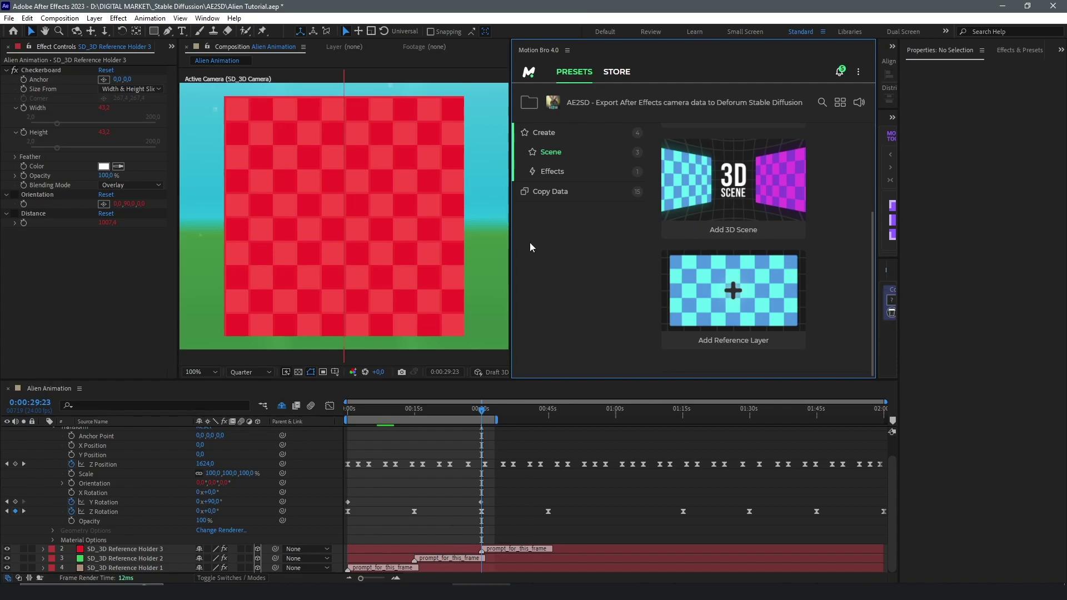
pyautogui.moveTo(510, 245); pyautogui.dragTo(805, 245)
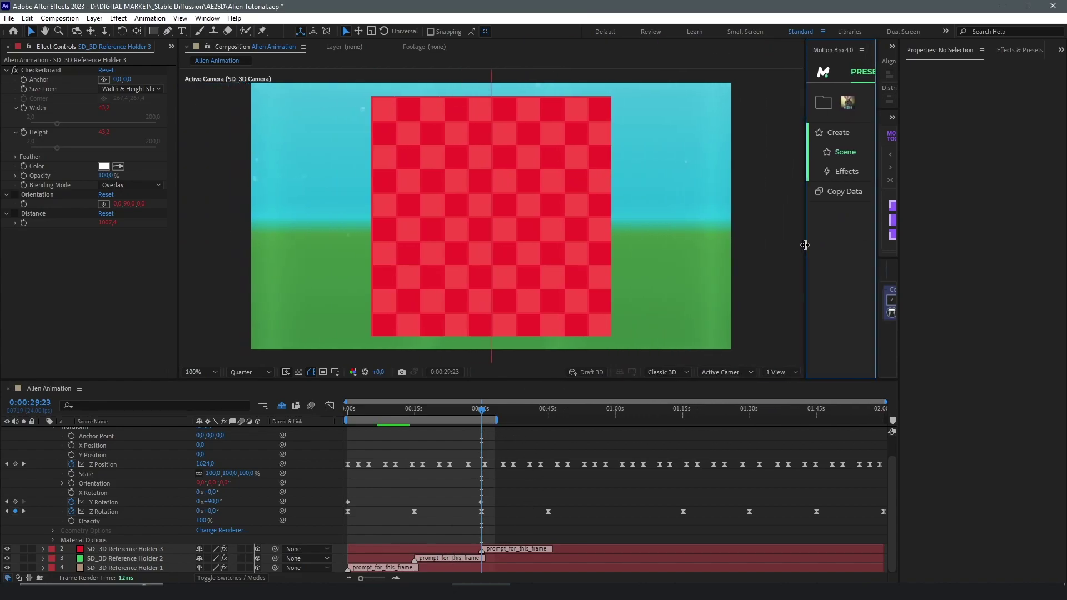
# - Preview the camera motion with the reference layers and reset the work area to the full composition length
pyautogui.press('space')
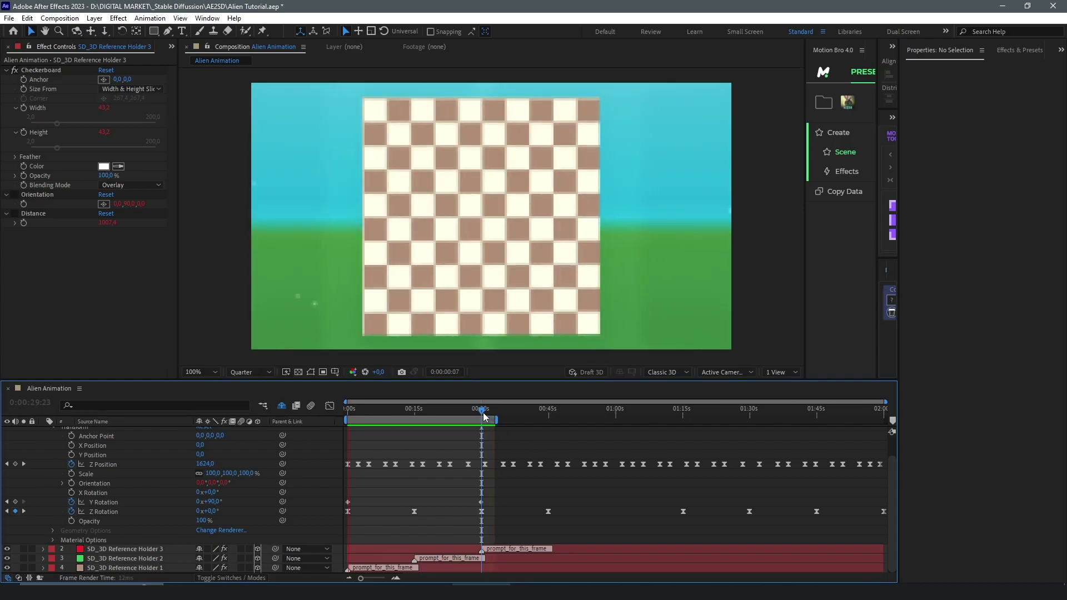
pyautogui.press('space')
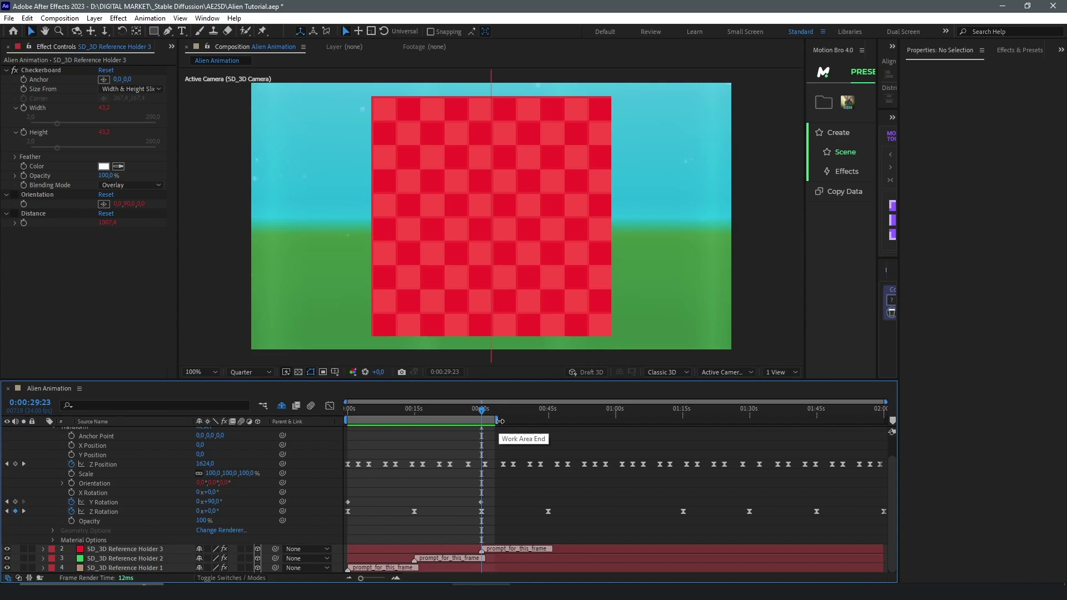
pyautogui.doubleClick(500, 421)
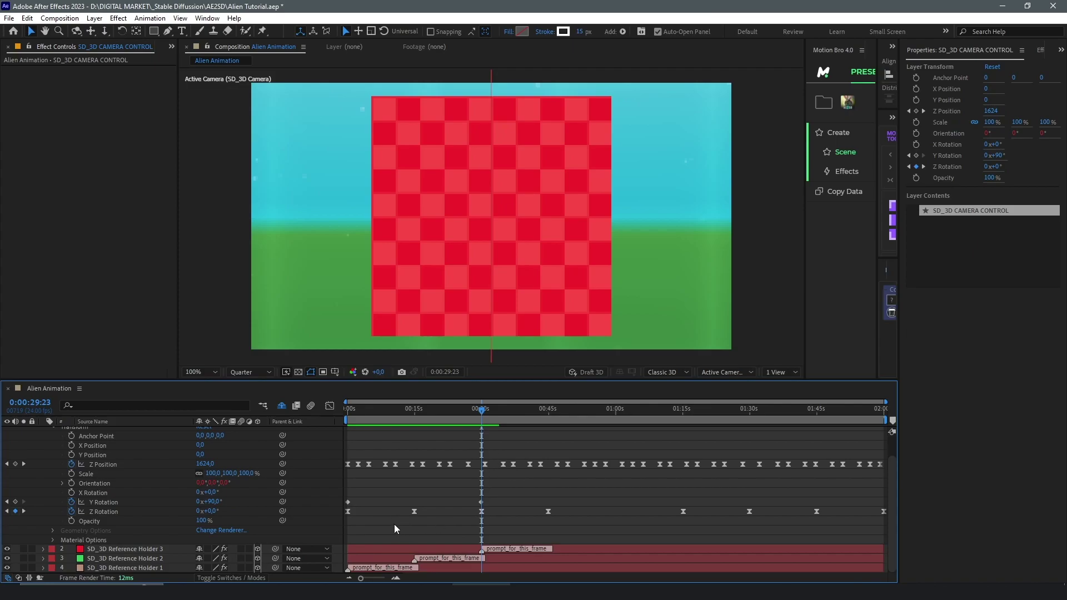
# - Inspect the prompt marker comment at the start of SD_3D Reference Holder 1 without editing it
pyautogui.doubleClick(347, 568)
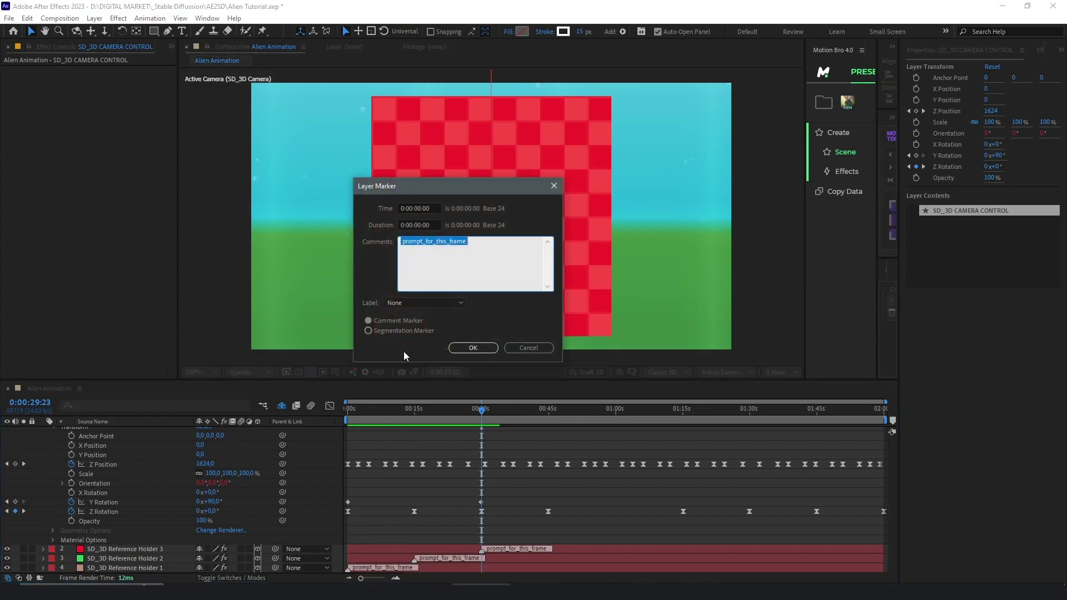
pyautogui.click(536, 352)
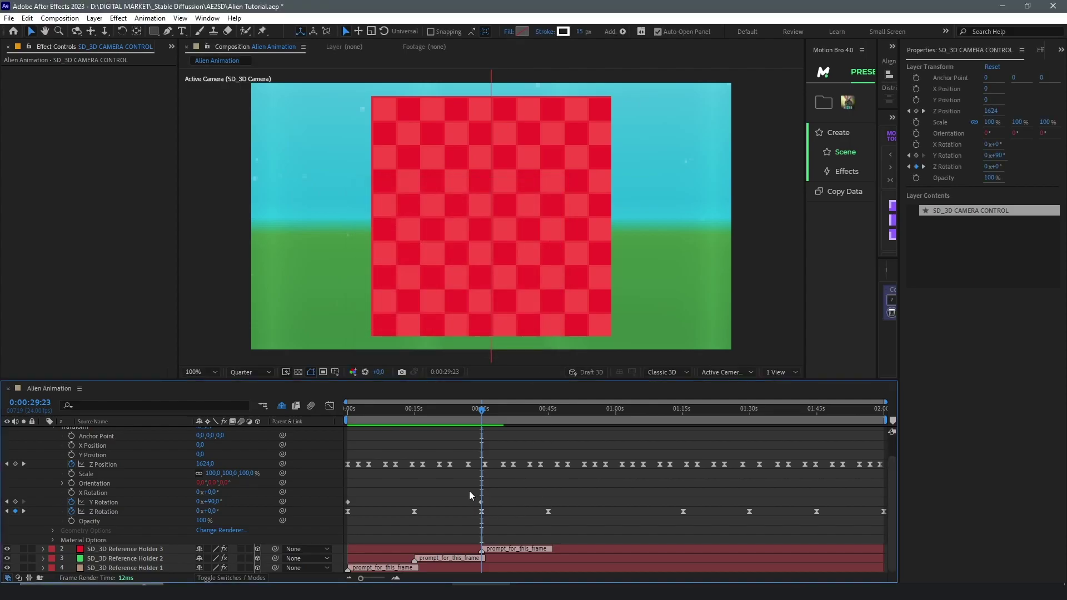
pyautogui.scroll(2, 528, 396)
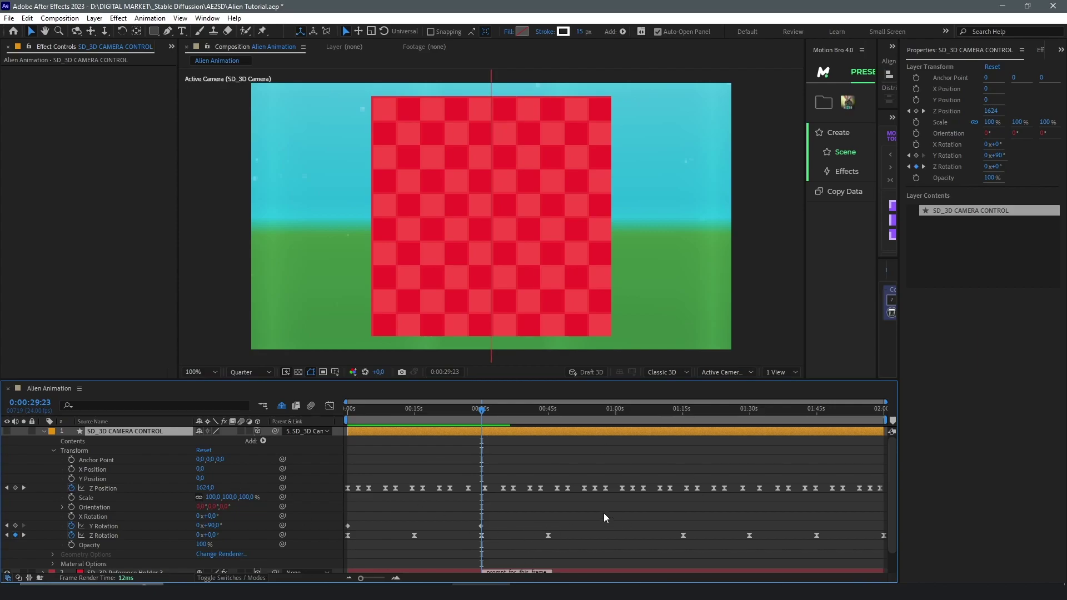
# - Undock Motion Bro into a floating window and open the AE2SD Copy Data presets
pyautogui.moveTo(804, 233); pyautogui.dragTo(542, 247)
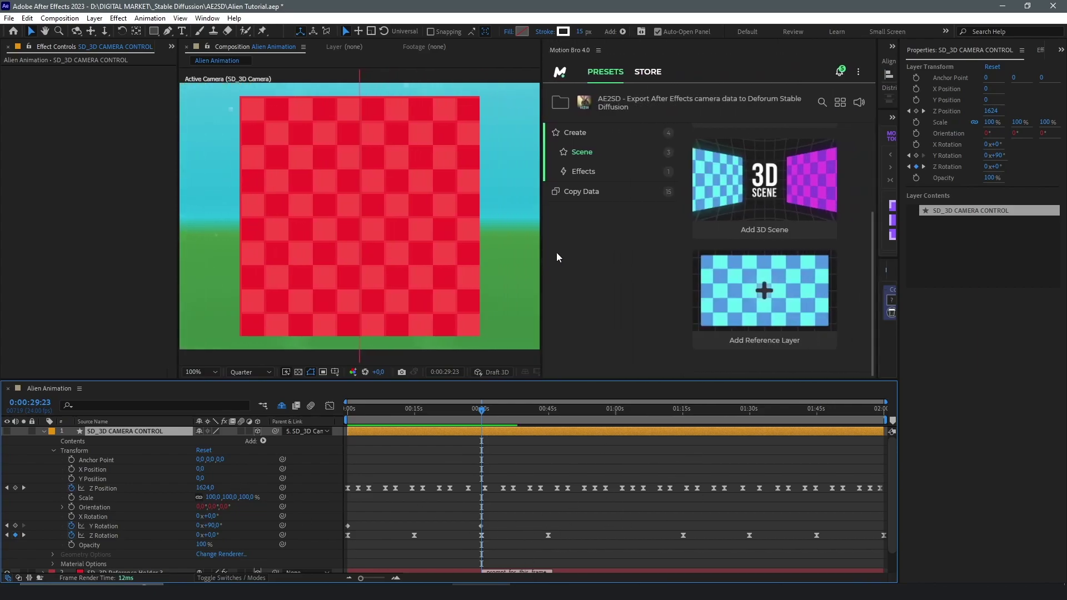
pyautogui.click(599, 50)
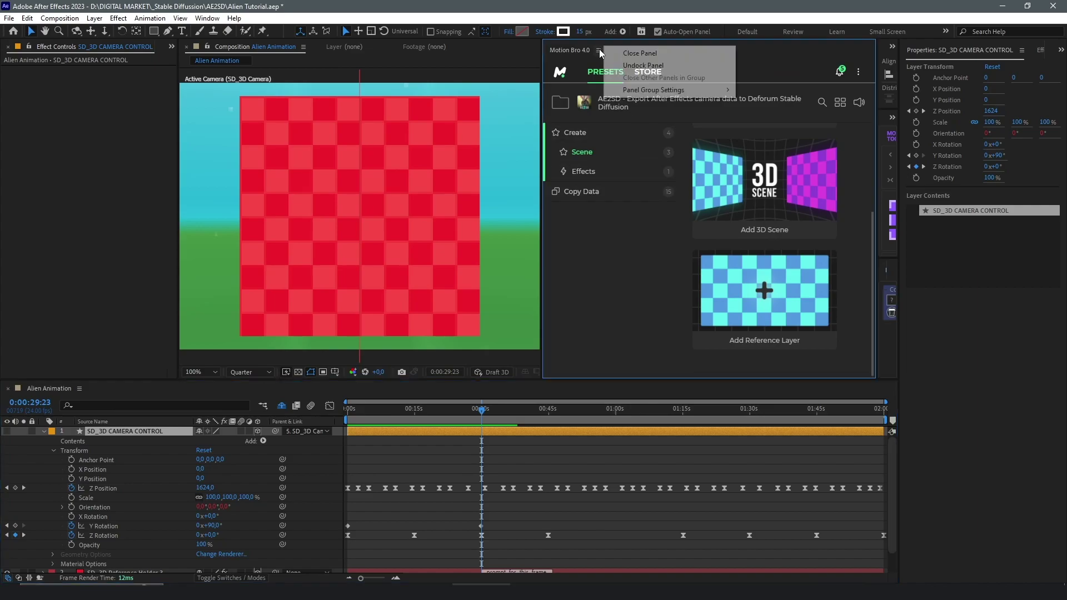
pyautogui.click(642, 65)
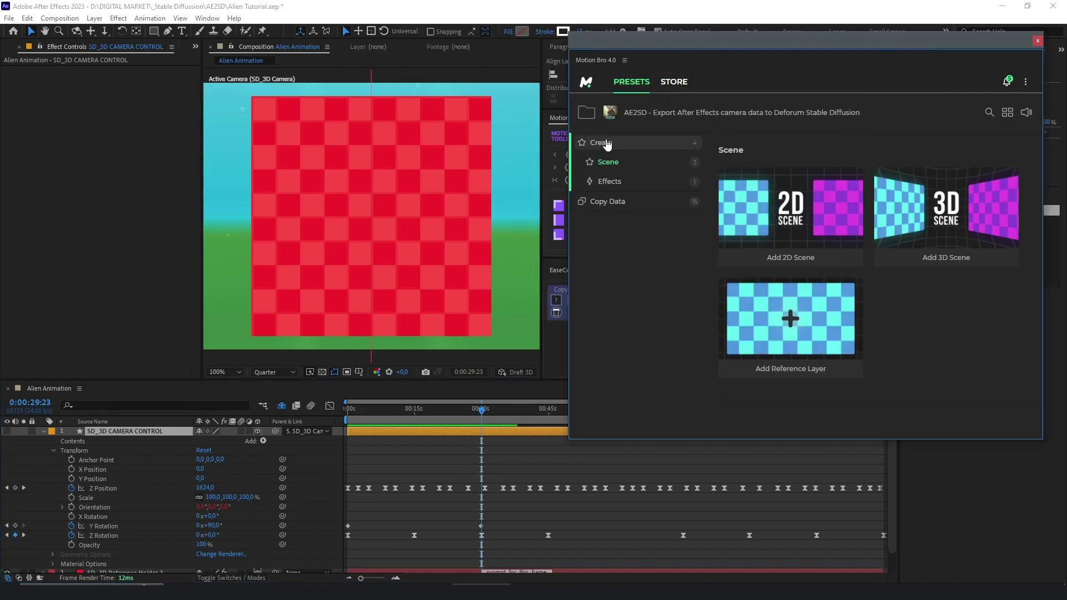
pyautogui.click(601, 143)
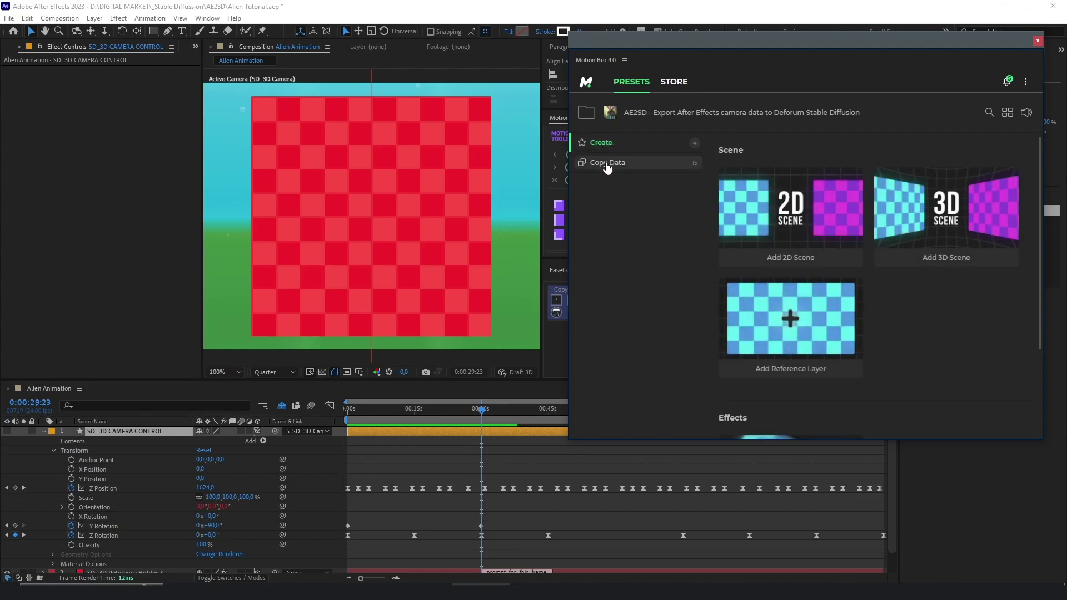
pyautogui.click(607, 164)
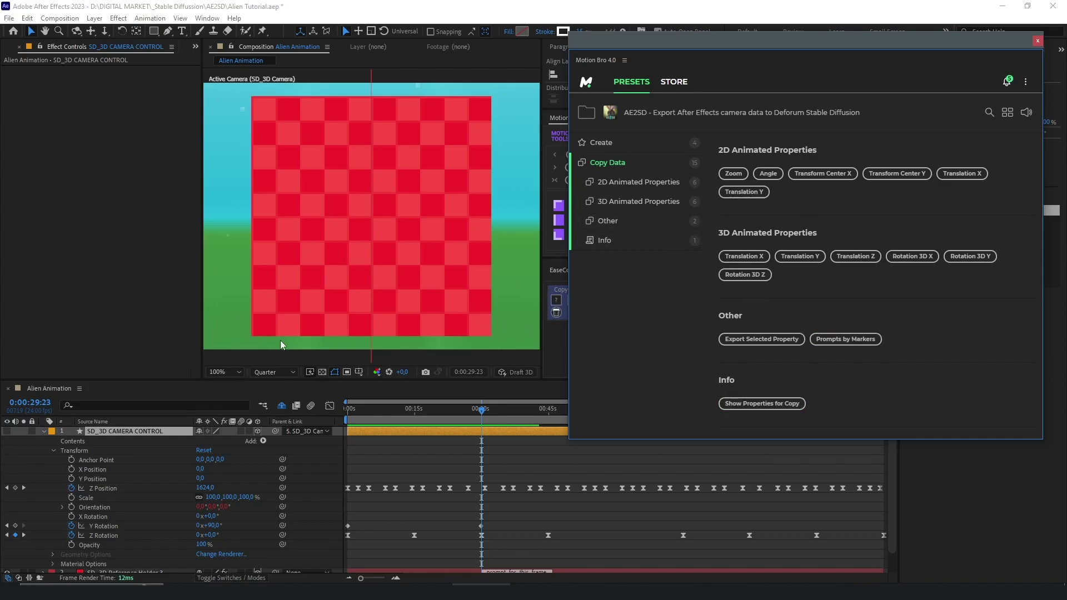
# - Look through the 2D and 3D Animated Properties presets and reveal only the keyframed properties of SD_3D CAMERA CONTROL
pyautogui.click(632, 185)
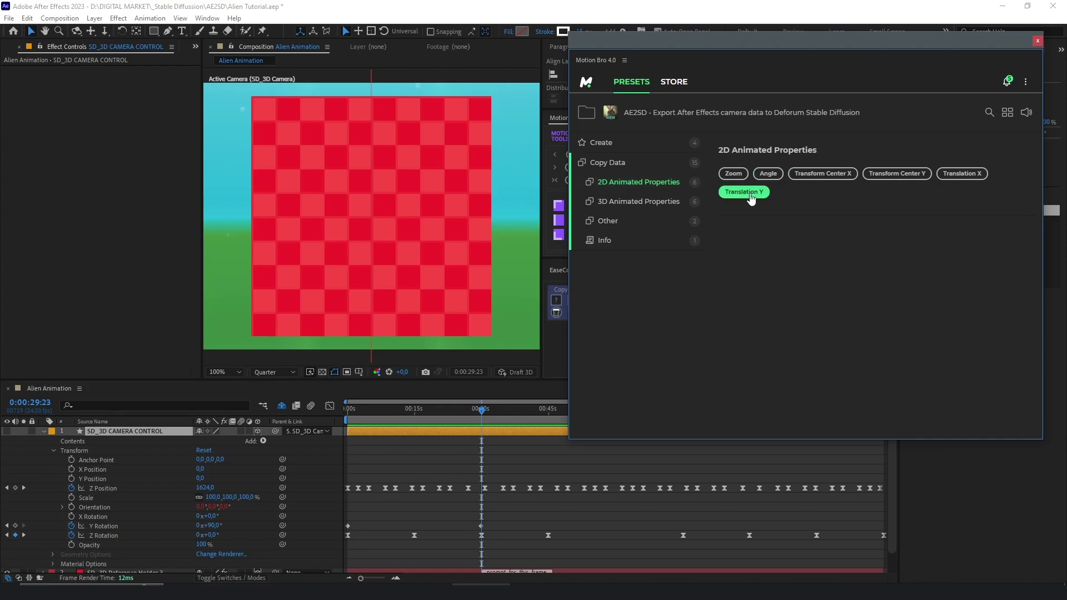
pyautogui.click(650, 206)
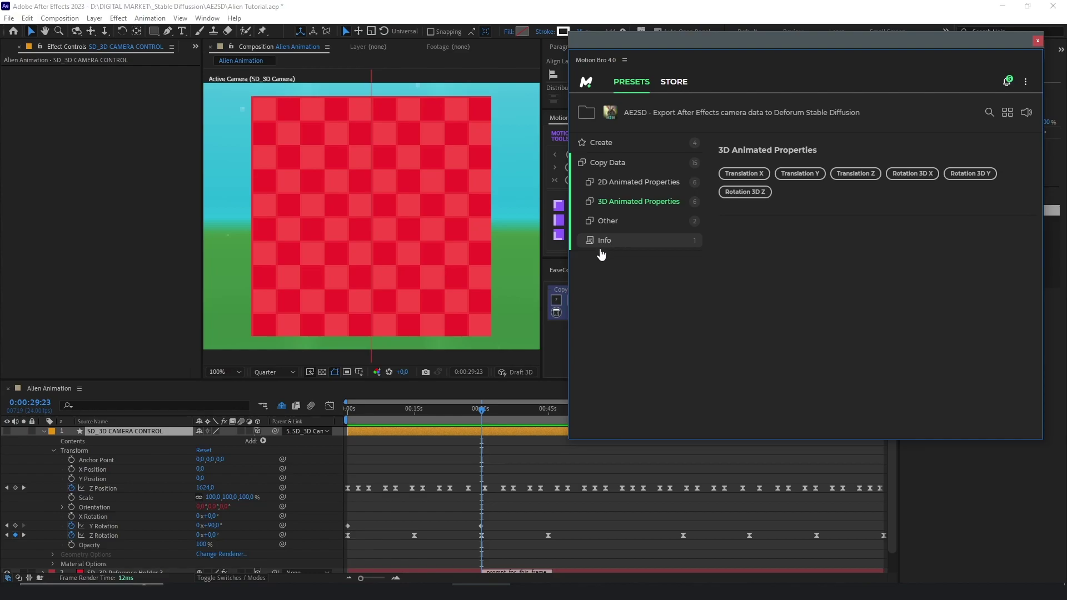
pyautogui.click(458, 432)
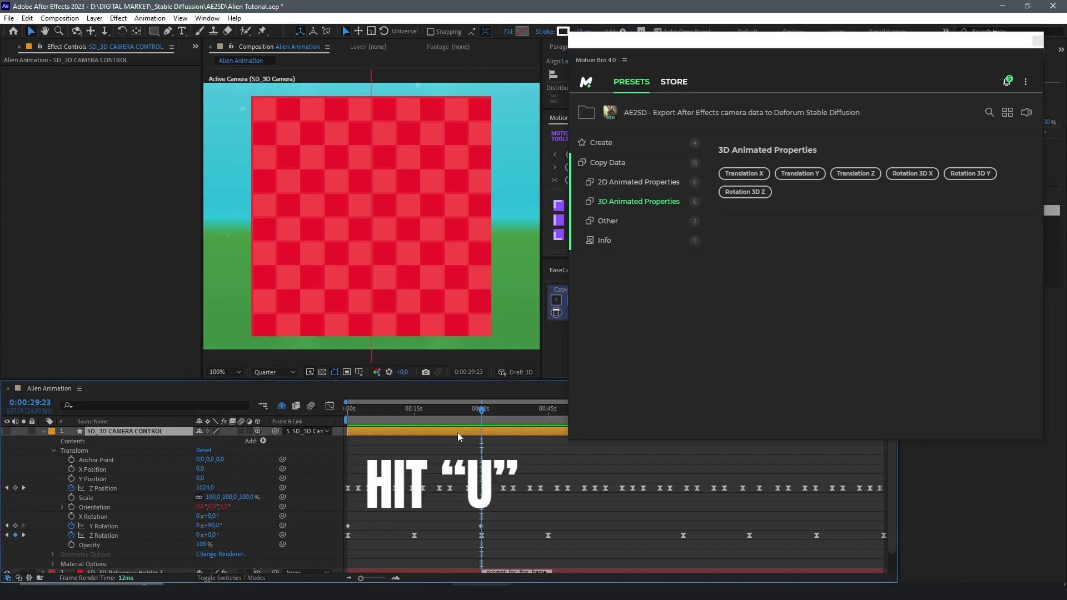
pyautogui.press('u')
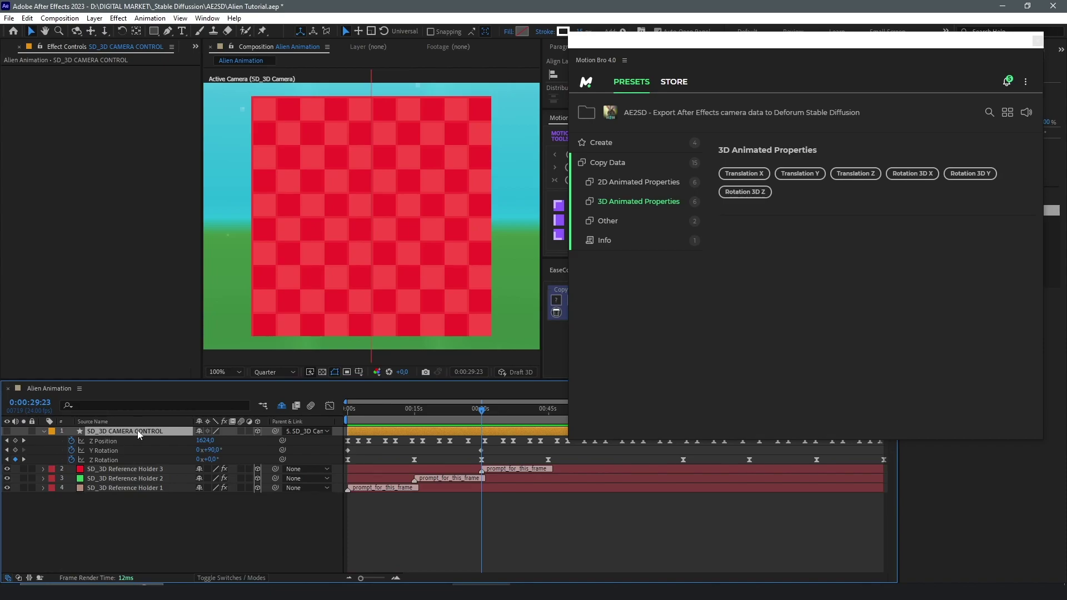
# - List the camera properties that need copying with Show Properties for Copy and reposition the Motion Bro window
pyautogui.click(605, 244)
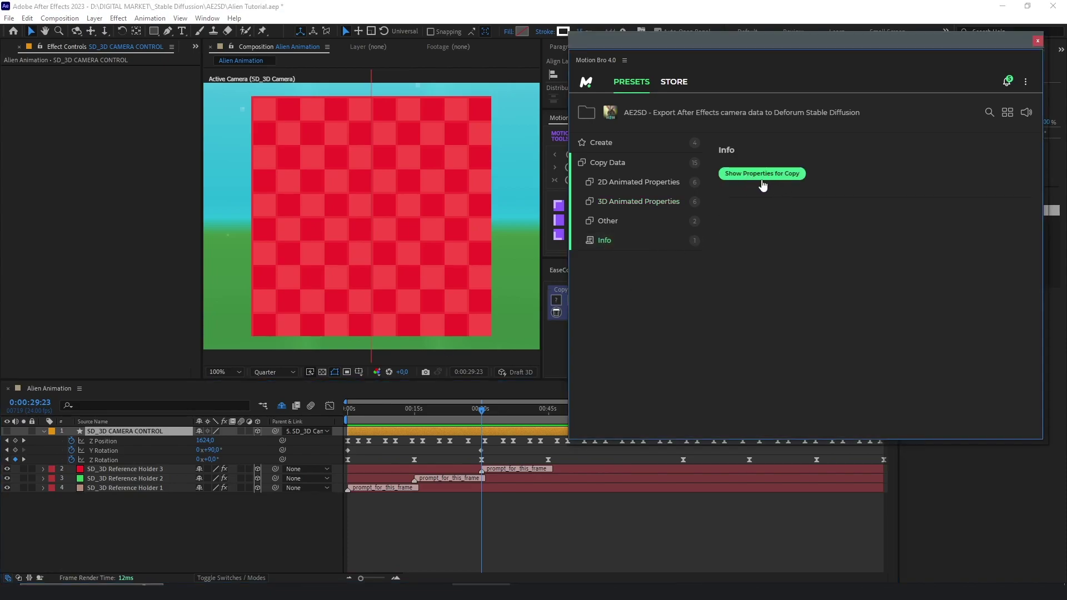
pyautogui.click(761, 174)
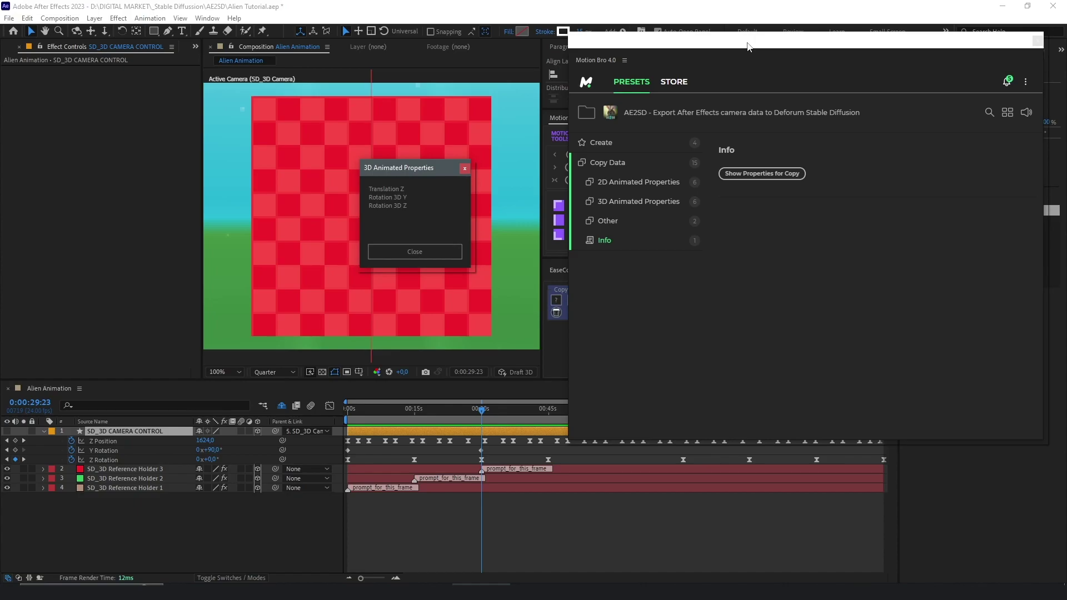
pyautogui.moveTo(747, 46); pyautogui.dragTo(684, 76)
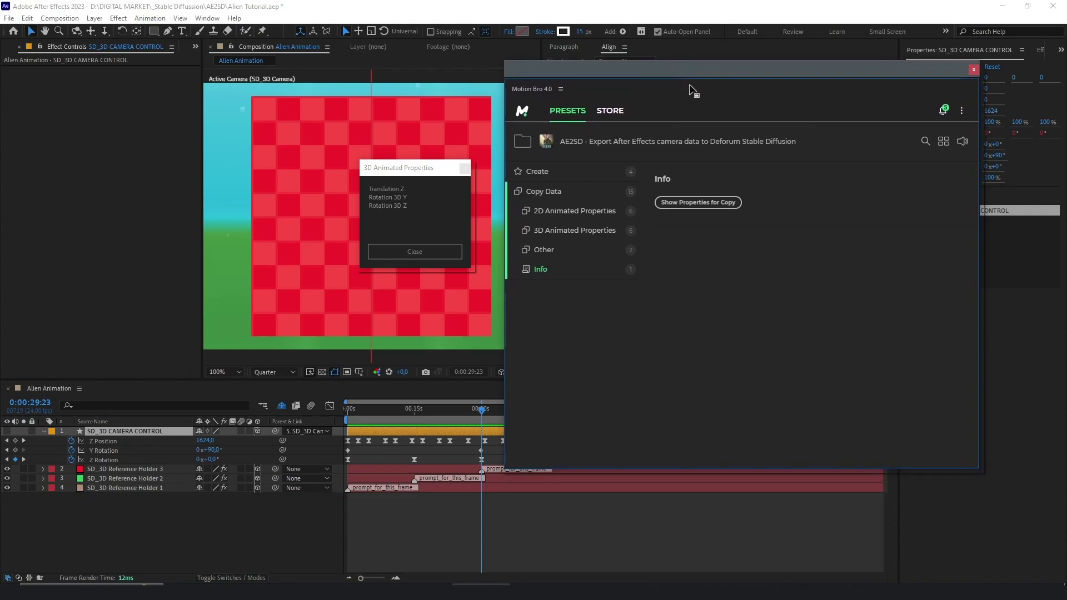
# - Generate the 3D Translation Z data with the AE2SD preset and move its result window clear of the properties list
pyautogui.click(588, 232)
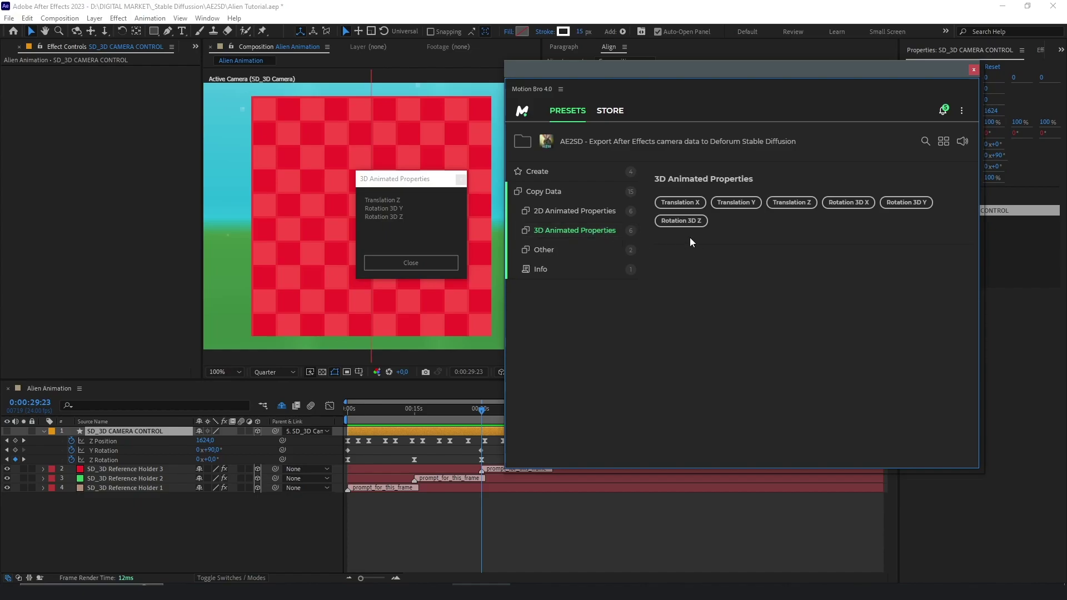
pyautogui.click(798, 203)
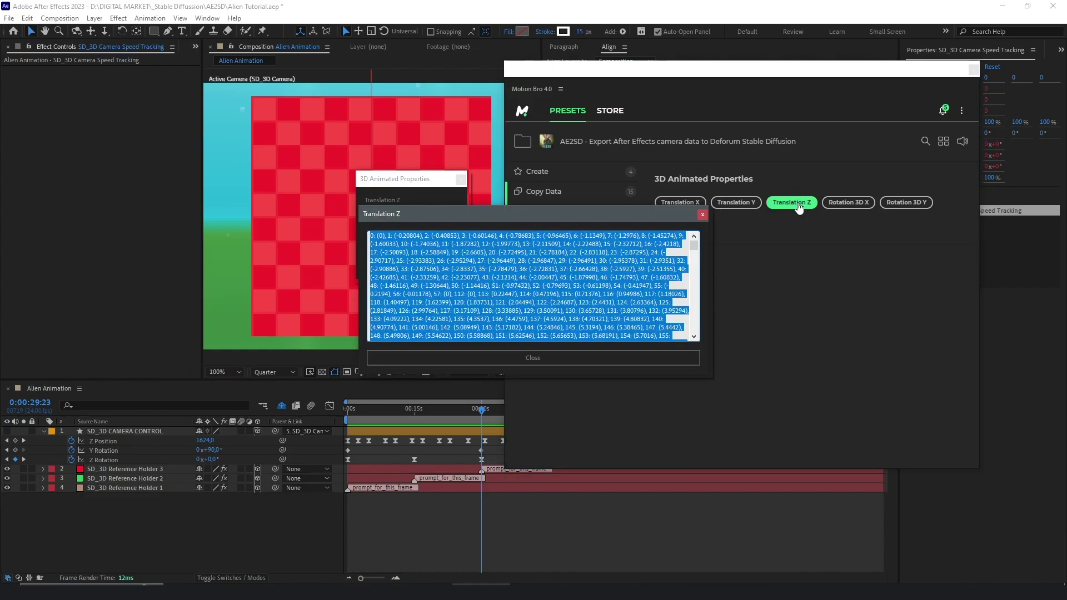
pyautogui.moveTo(588, 219); pyautogui.dragTo(727, 156)
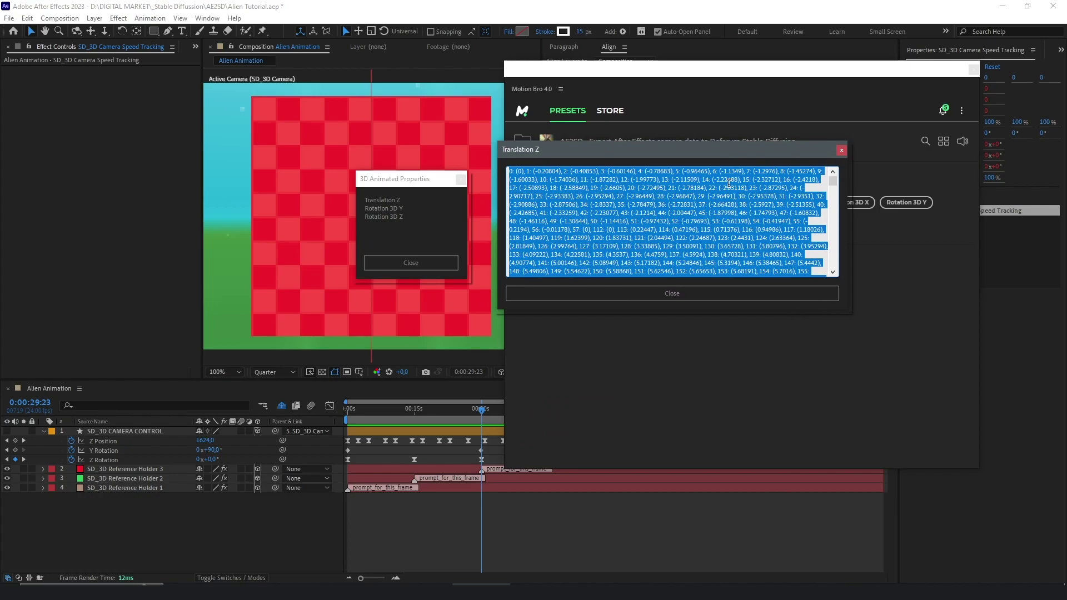
pyautogui.moveTo(716, 163); pyautogui.dragTo(712, 169)
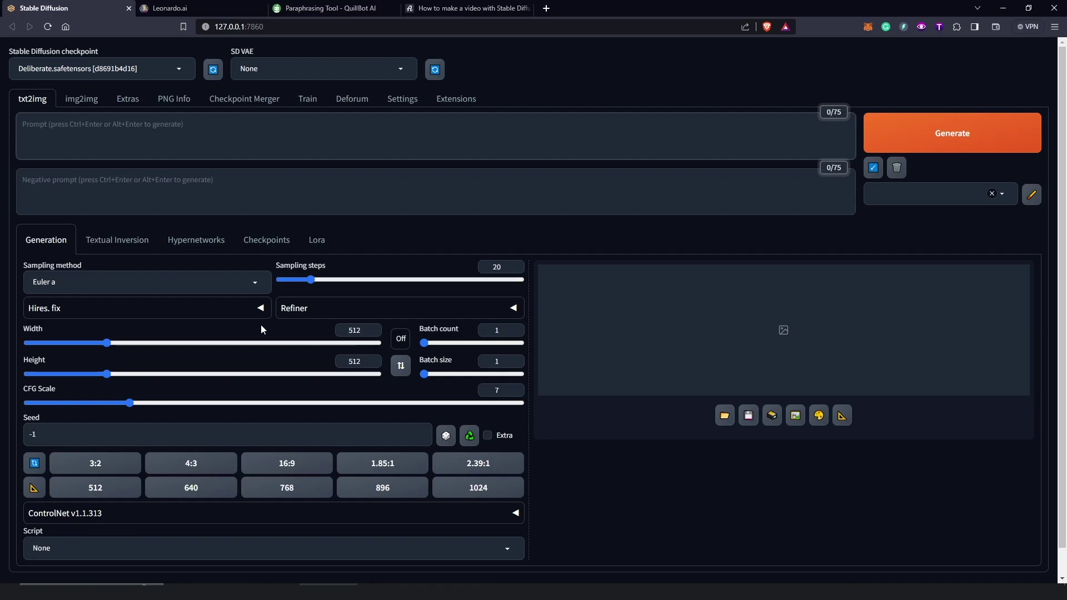
# - Switch to the Stable Diffusion web UI and choose the Deliberate.safetensors checkpoint
pyautogui.click(183, 72)
pyautogui.click(180, 73)
pyautogui.click(180, 72)
pyautogui.click(113, 69)
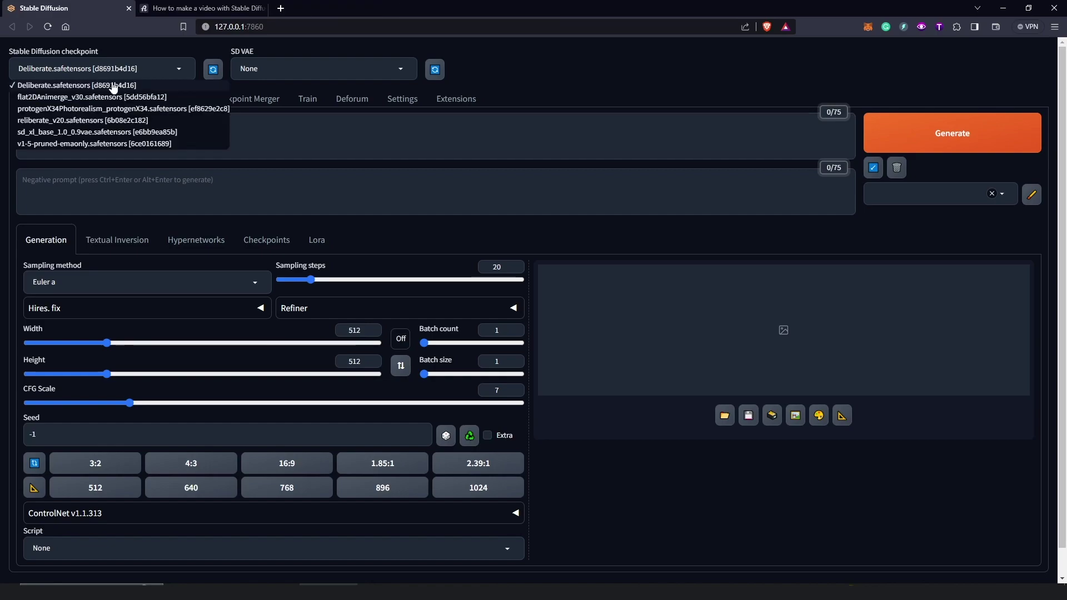
pyautogui.click(113, 87)
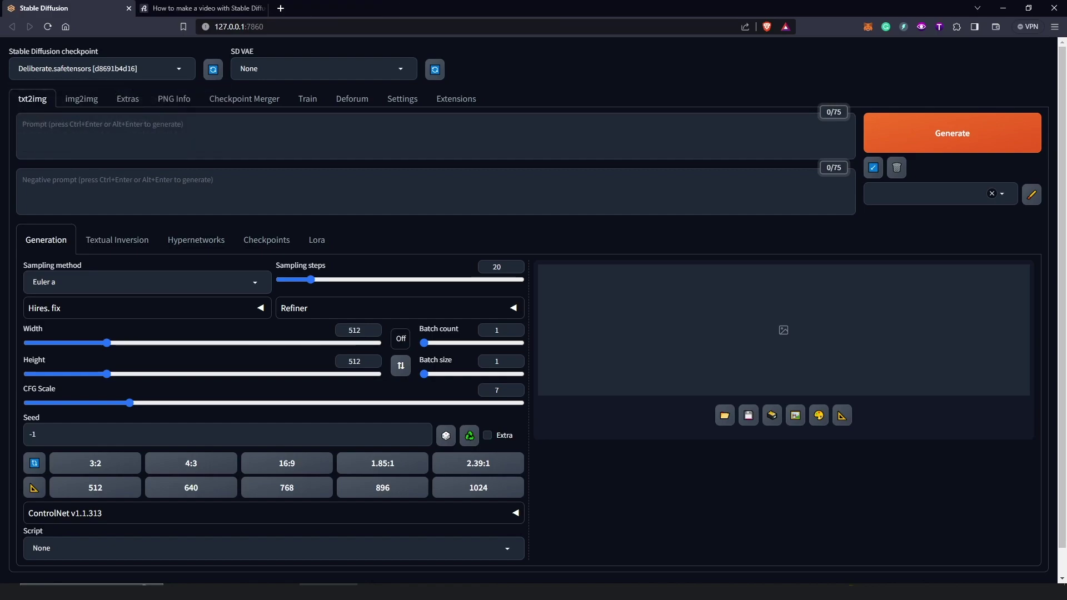
pyautogui.click(76, 133)
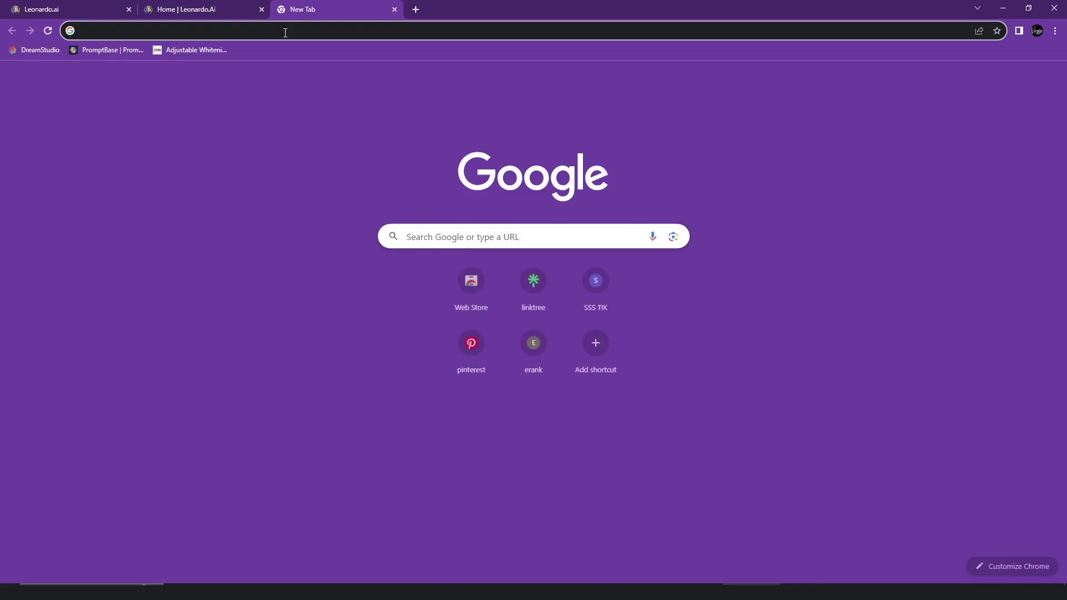
# - Open lexica.art, browse the gallery for prompt ideas and copy the prompt of the synthwave tank artwork
pyautogui.click(285, 33)
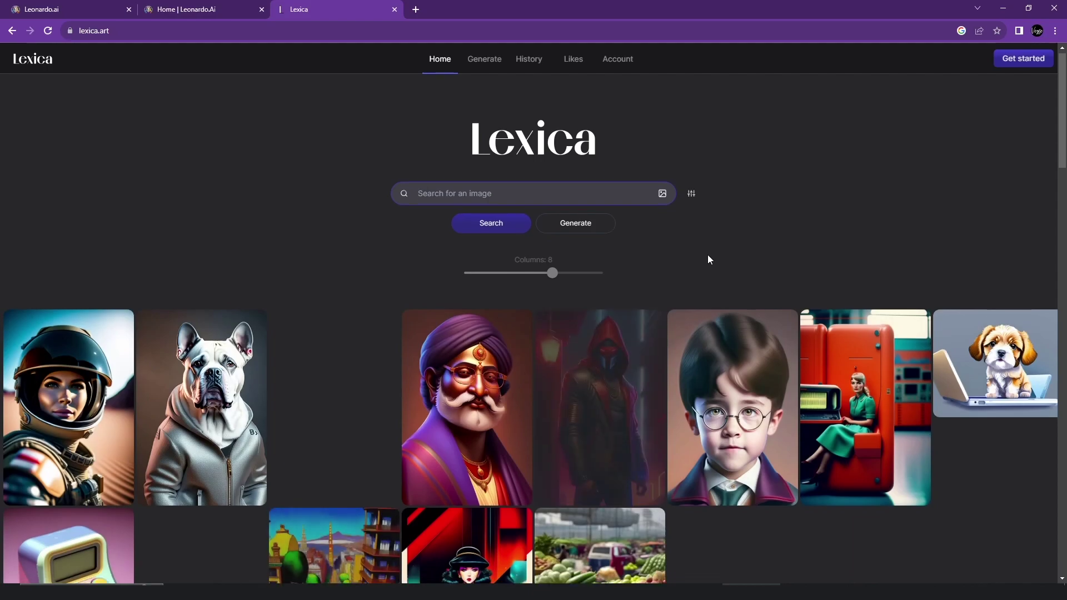
pyautogui.scroll(-2, 708, 255)
pyautogui.scroll(-2, 708, 242)
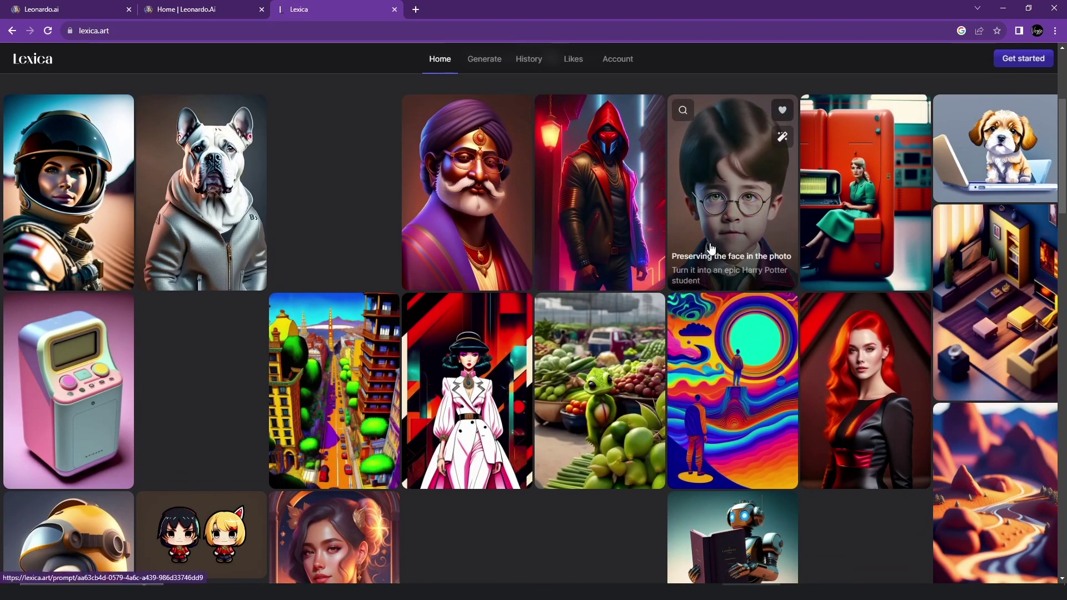
pyautogui.scroll(-10, 709, 245)
pyautogui.scroll(-2, 600, 392)
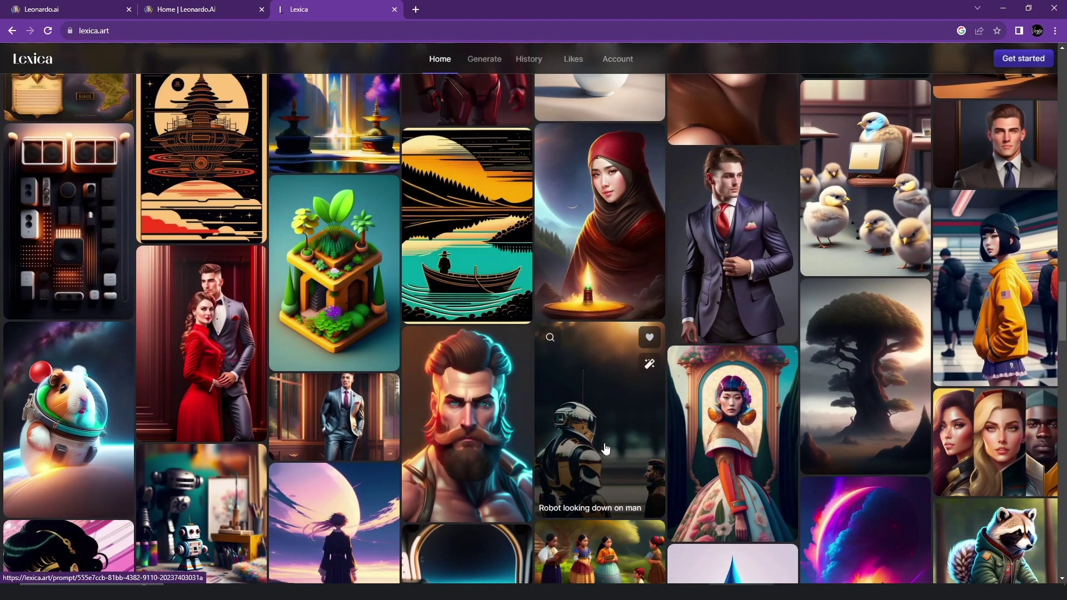
pyautogui.scroll(-7, 605, 438)
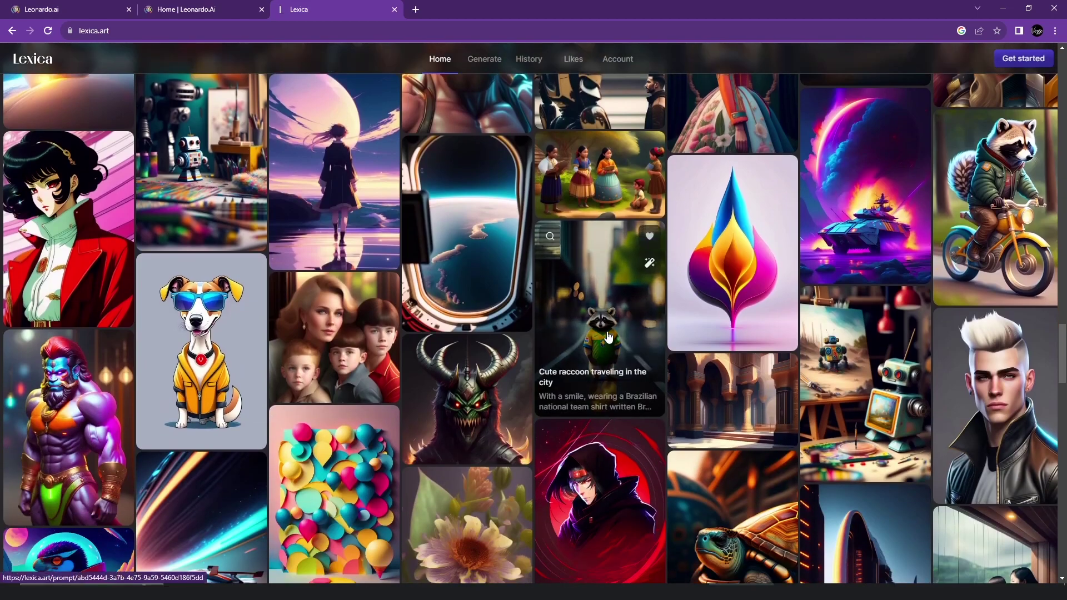
pyautogui.click(856, 211)
pyautogui.click(306, 156)
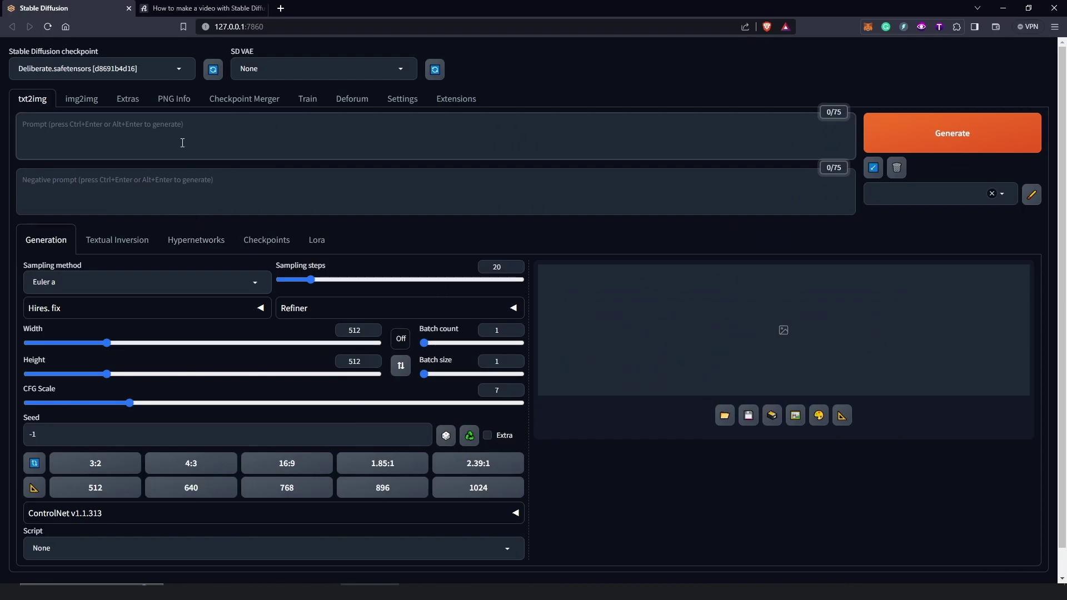
# - Paste the copied "epic battleground, beautiful synthwave new wars painting" text as the txt2img prompt in Stable Diffusion
pyautogui.rightClick(185, 133)
pyautogui.click(211, 218)
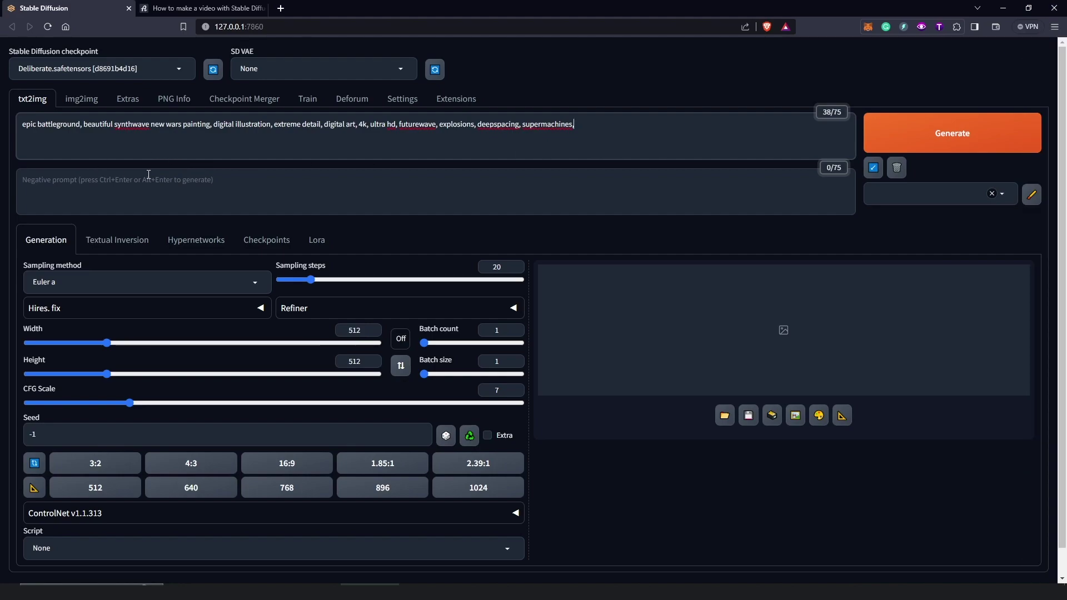
pyautogui.click(666, 149)
# - Keep the Euler a sampling method, set the sampling steps to 35, generate the image and view it enlarged
pyautogui.click(256, 284)
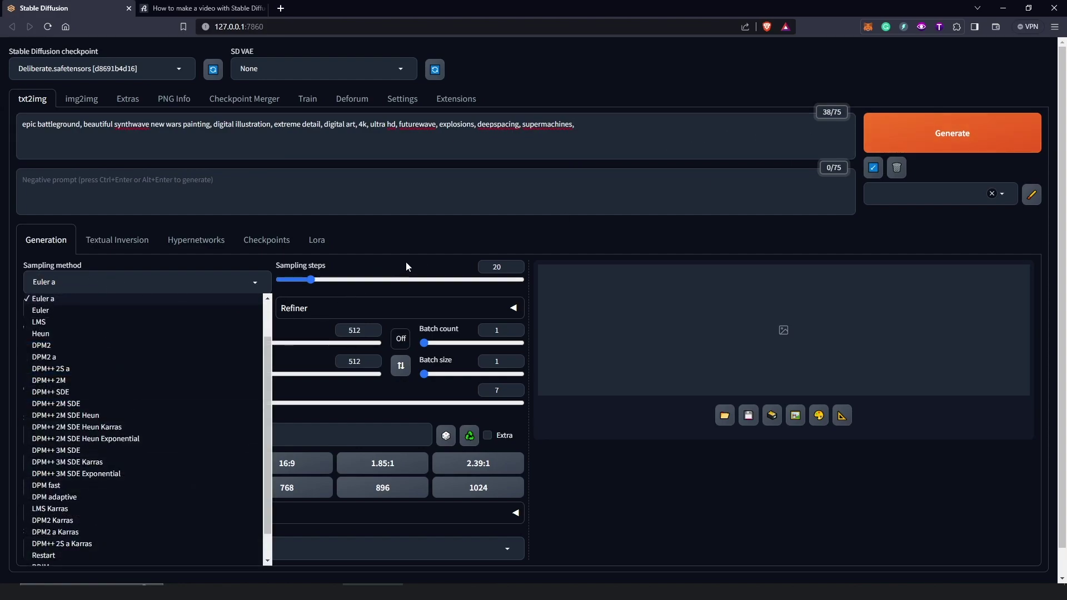
pyautogui.click(572, 245)
pyautogui.moveTo(309, 281); pyautogui.dragTo(339, 285)
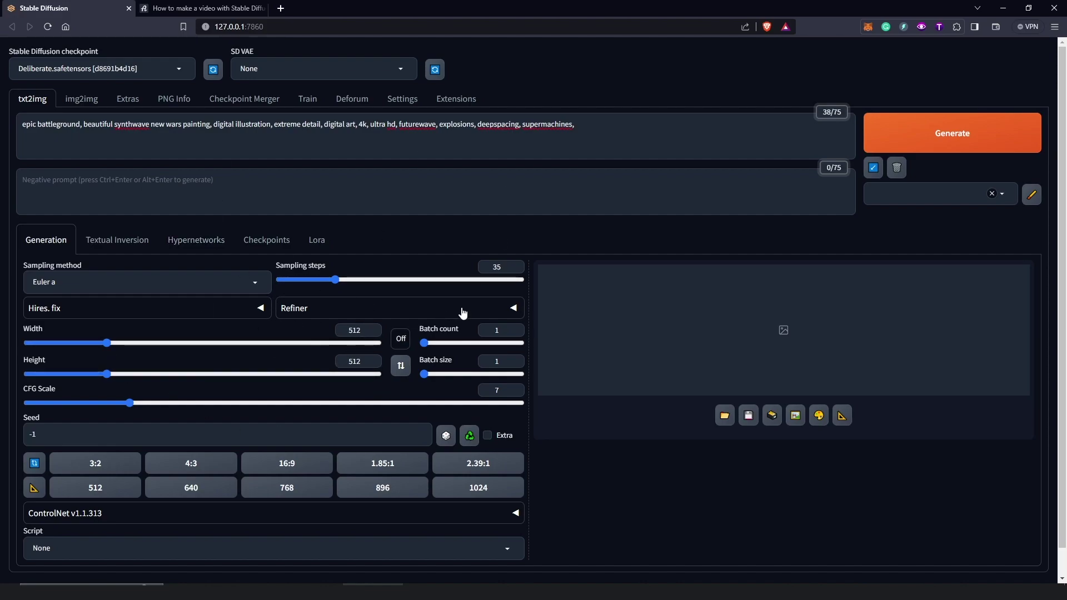
pyautogui.click(958, 142)
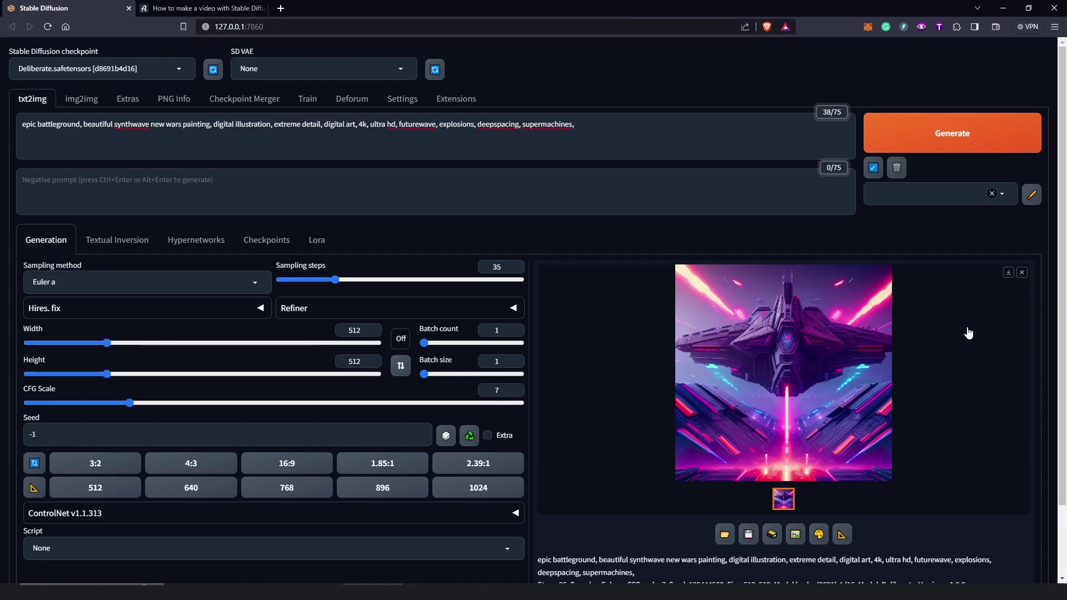
pyautogui.click(761, 366)
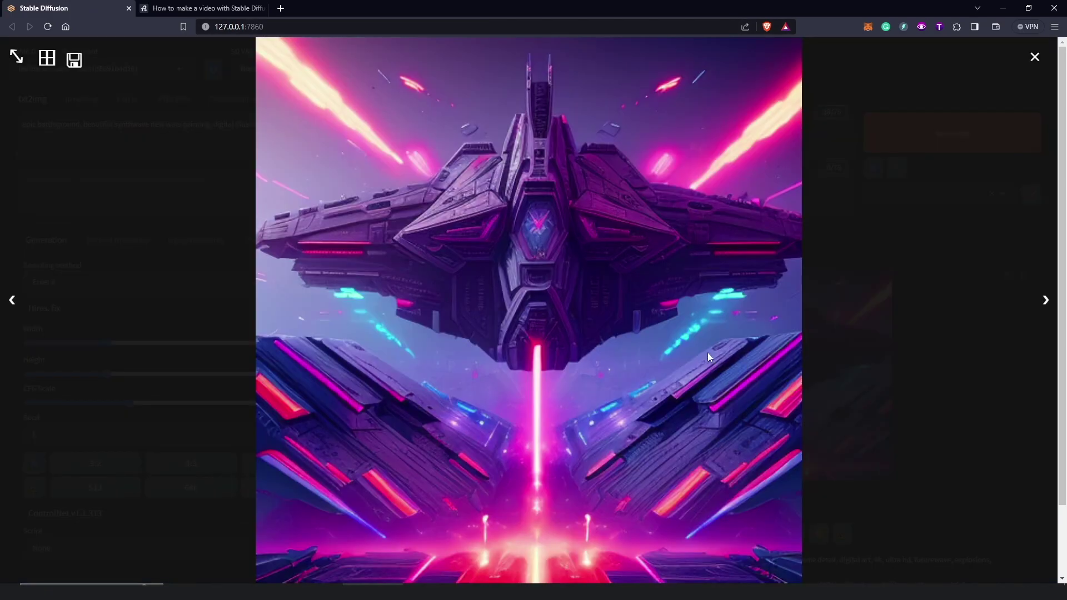
# - Rewrite the prompt's beginning as "beautiful ASTRONAUT synthwave new wars painting" and generate a new image
pyautogui.click(1034, 58)
pyautogui.click(56, 126)
pyautogui.write('A STRONAUT')
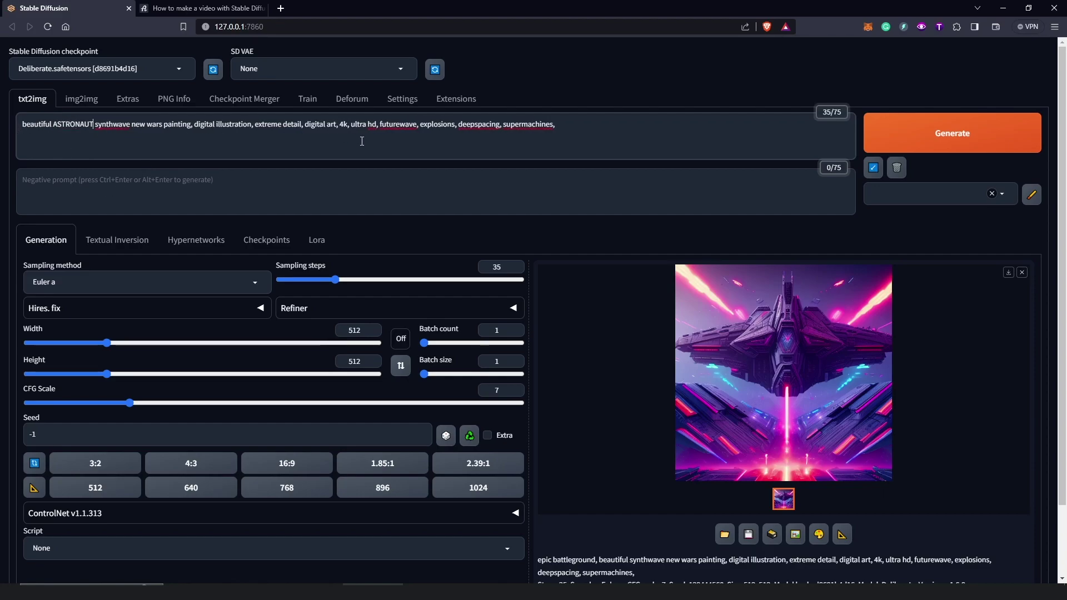
pyautogui.click(973, 134)
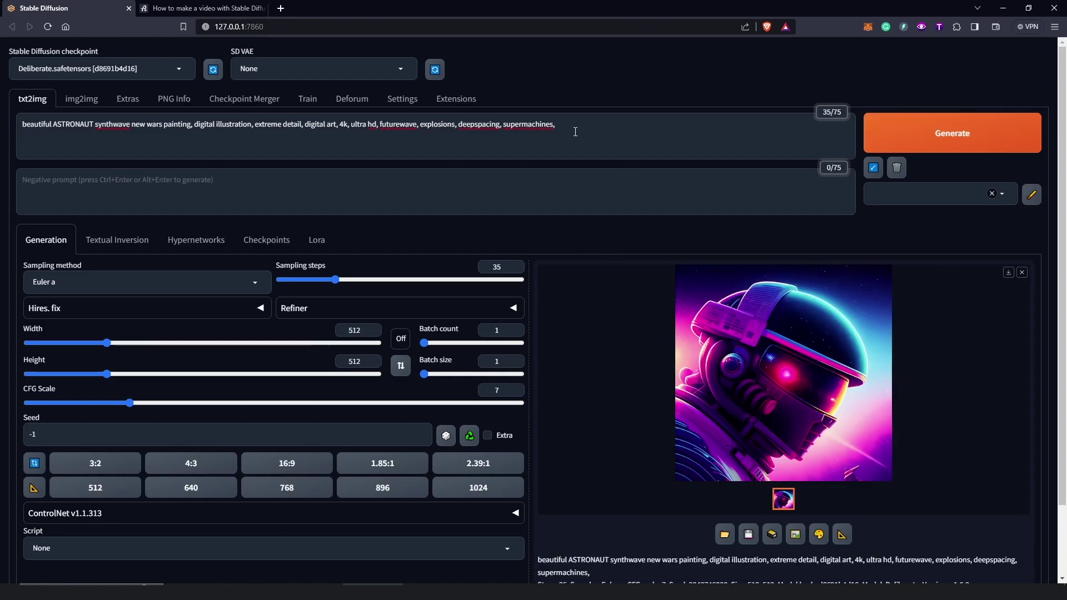
# - Replace ASTRONAUT with SPACE SHIP in the prompt, generate the image and check it enlarged
pyautogui.moveTo(571, 128); pyautogui.dragTo(22, 139)
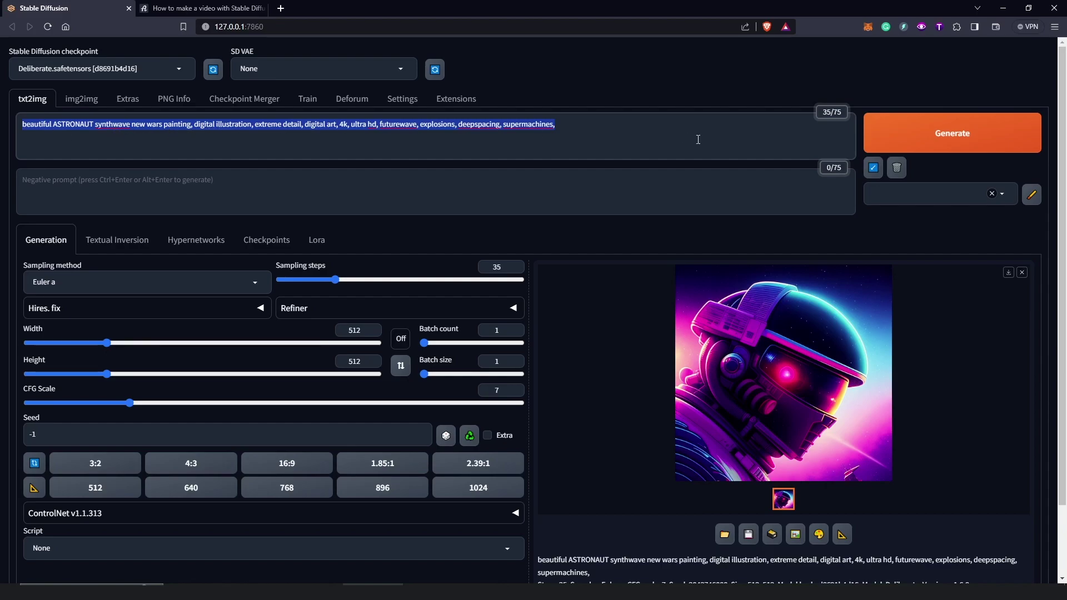
pyautogui.doubleClick(56, 123)
pyautogui.write('SPACE SHIP')
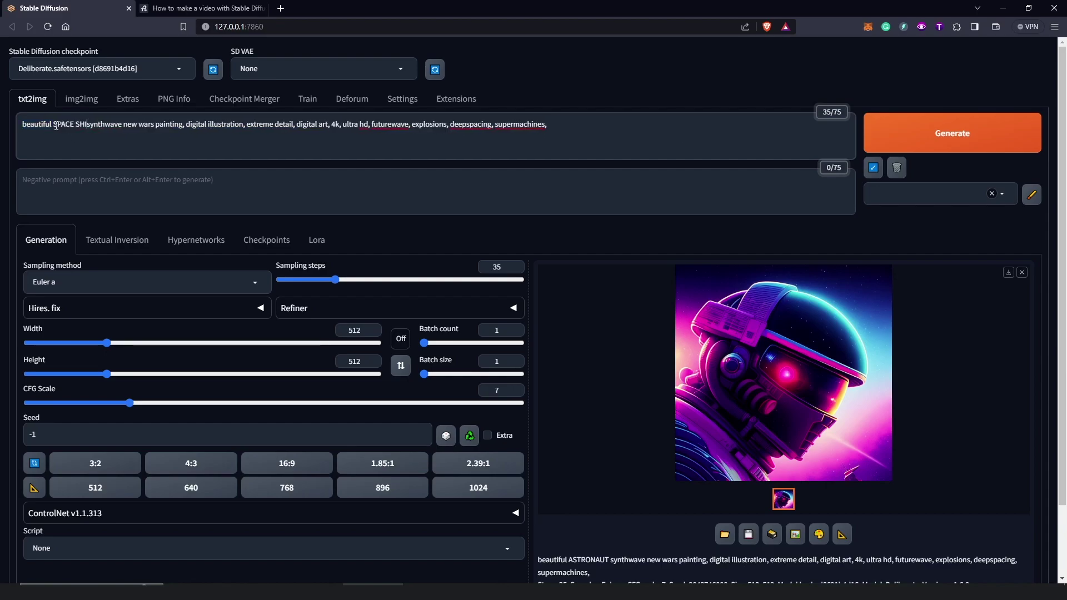
pyautogui.click(952, 134)
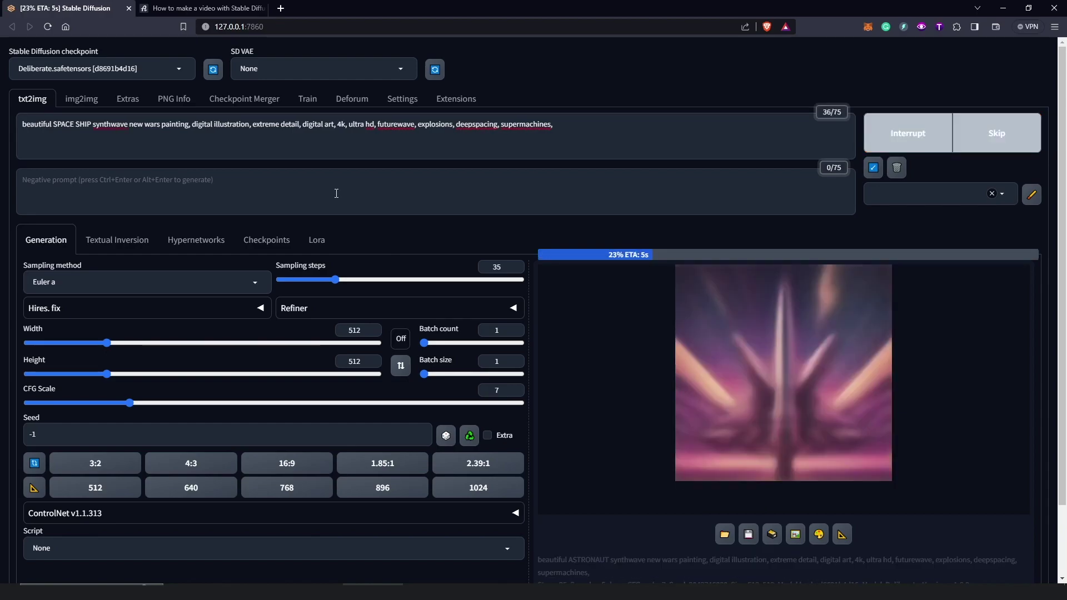
pyautogui.click(669, 321)
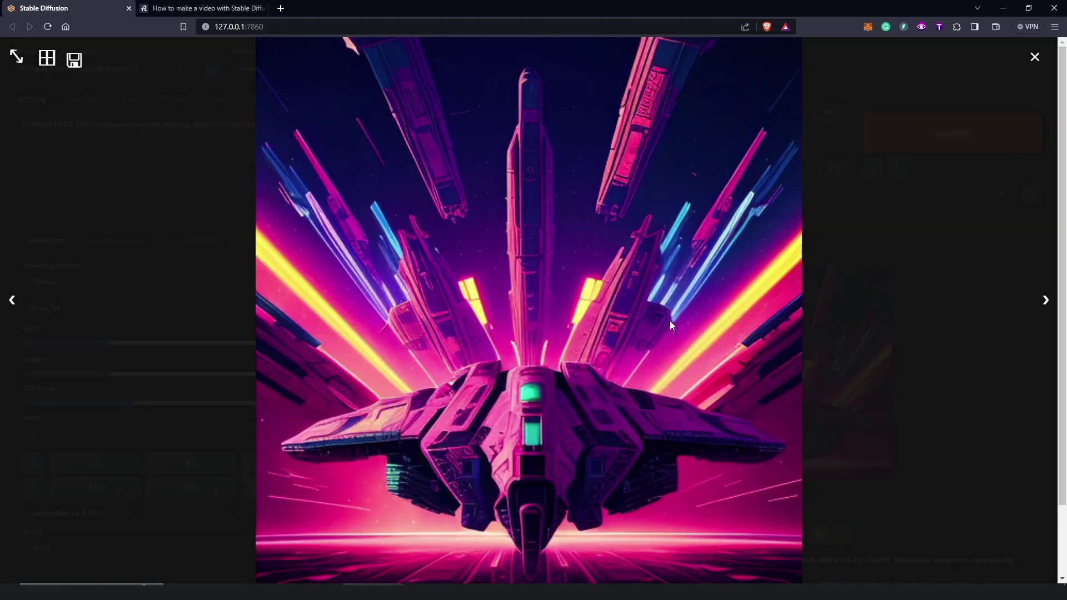
pyautogui.click(725, 318)
# - Copy the space ship prompt and paste it into the first marker comment of SD_3D Reference Holder 1 in After Effects
pyautogui.tripleClick(55, 124)
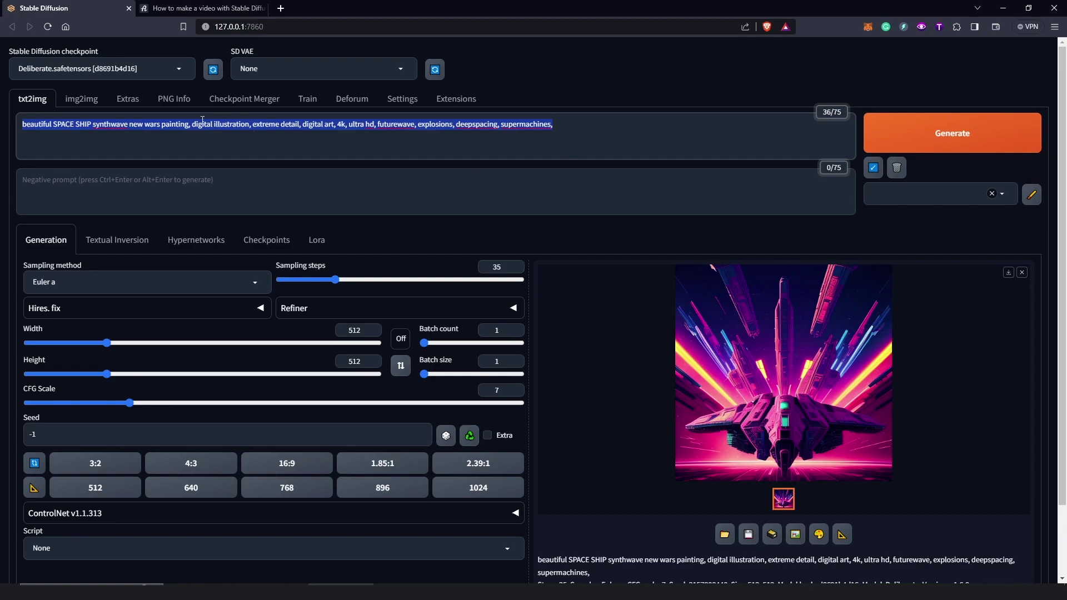
pyautogui.moveTo(580, 118); pyautogui.dragTo(21, 125)
pyautogui.hotkey('alt', 'Tab')
pyautogui.press('Home')
pyautogui.moveTo(542, 222); pyautogui.dragTo(729, 222)
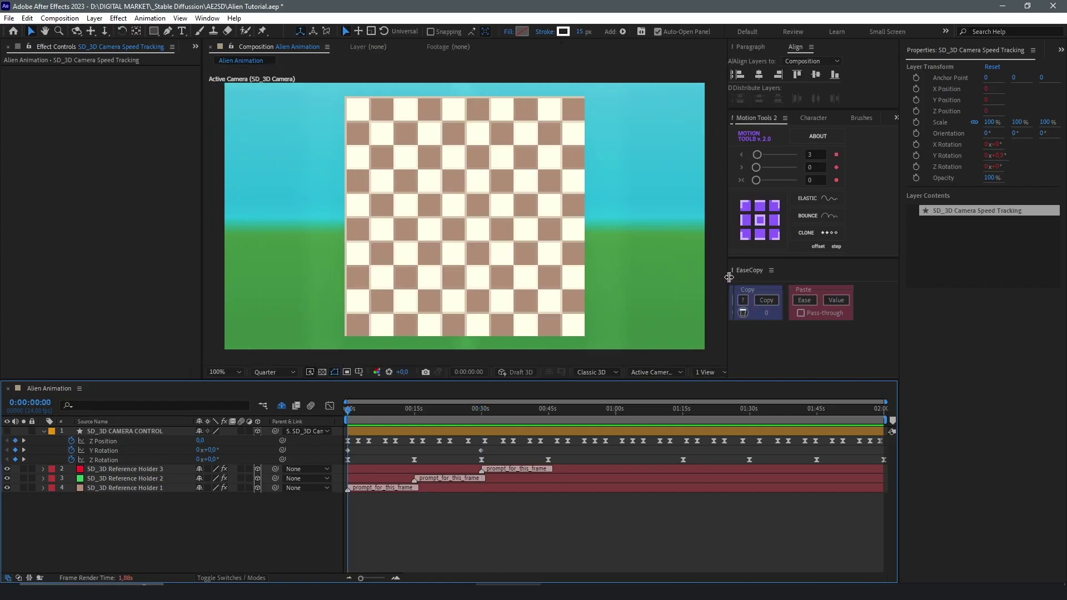
pyautogui.doubleClick(347, 488)
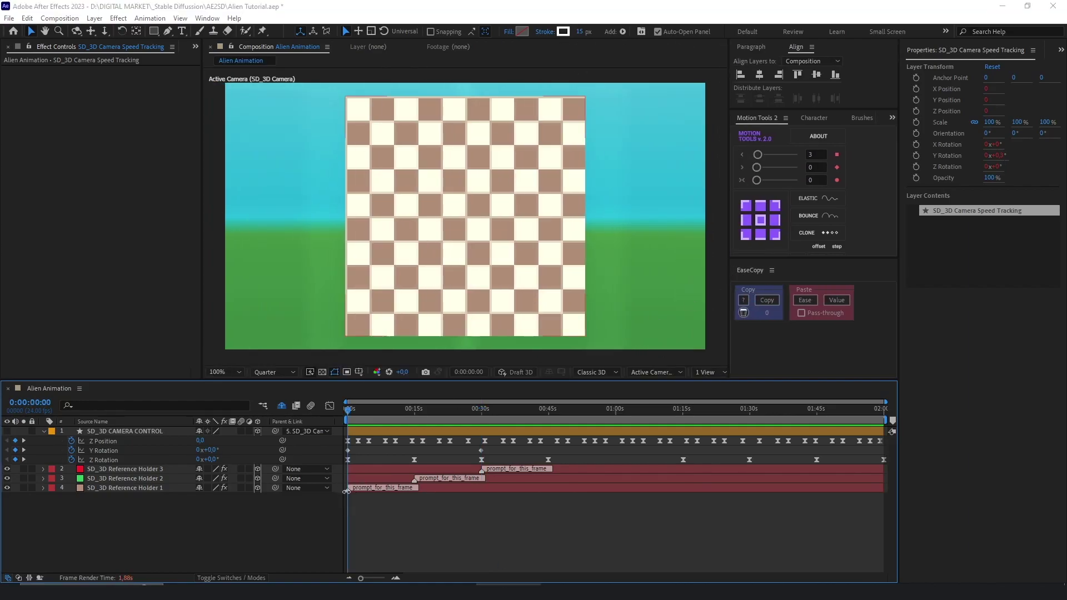
pyautogui.click(472, 347)
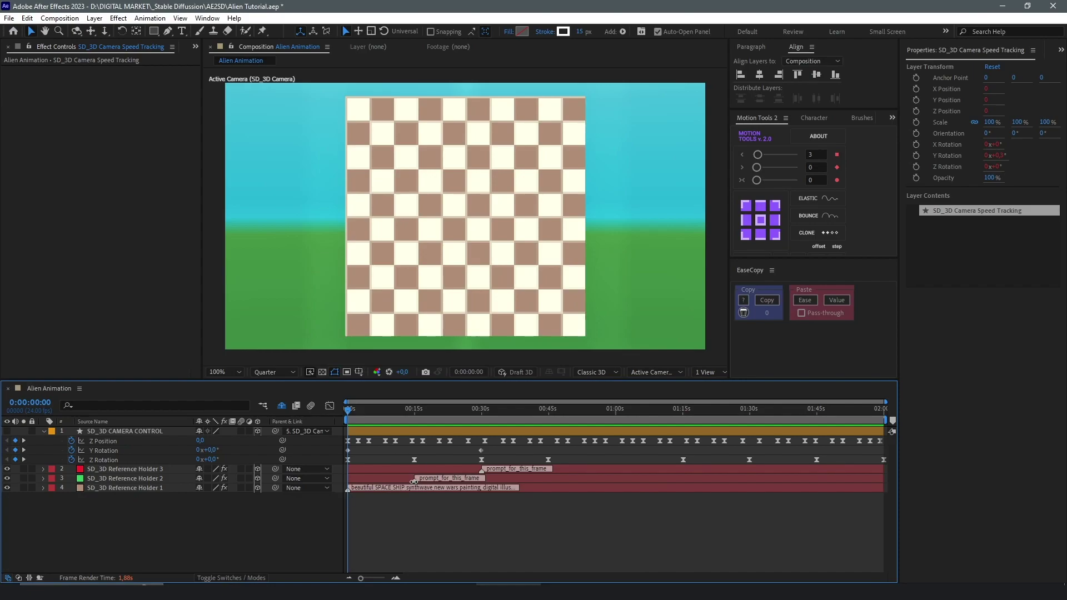
# - Switch to Stable Diffusion, replace SPACE SHIP with UFO in the prompt and generate a new image
pyautogui.hotkey('alt', 'Tab')
pyautogui.moveTo(53, 124); pyautogui.dragTo(90, 124)
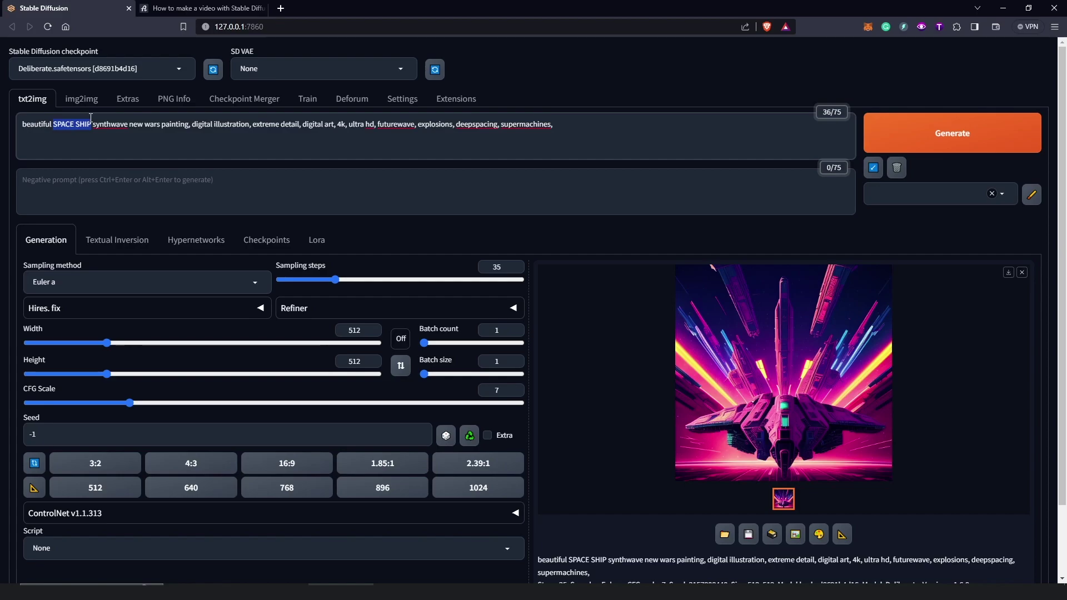
pyautogui.write('UFO')
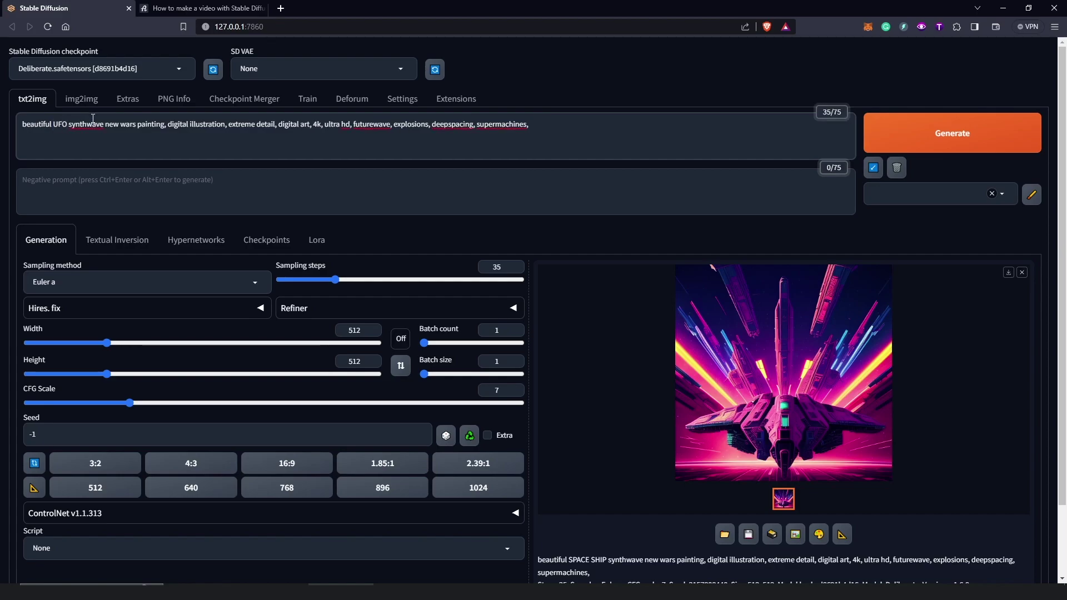
pyautogui.hotkey('ctrl', 'Return')
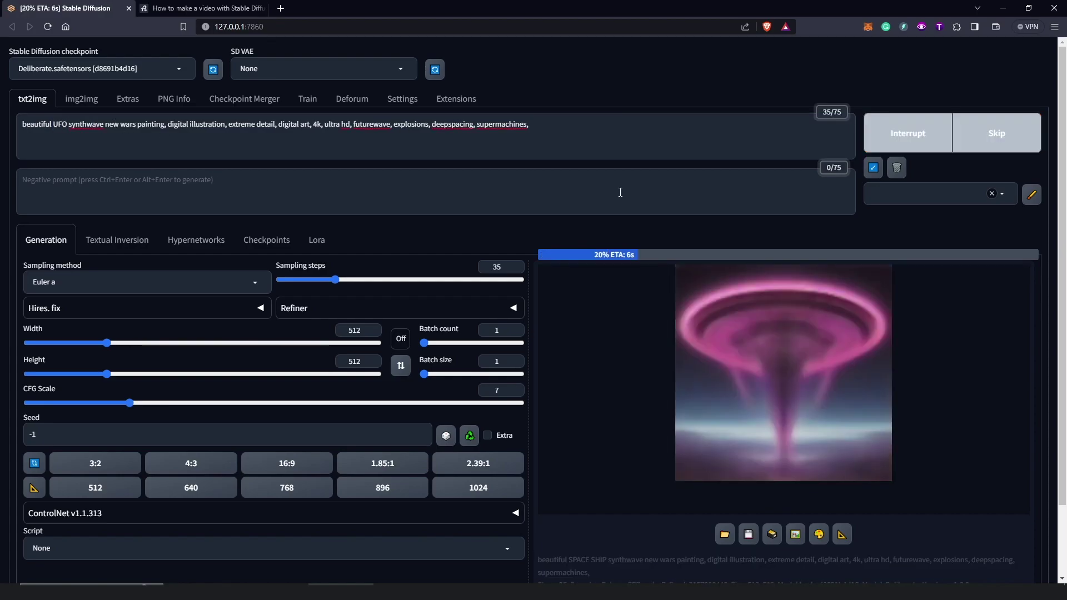
pyautogui.click(621, 307)
pyautogui.click(908, 127)
# - Copy the UFO prompt and paste it over the marker comment of SD_3D Reference Holder 2 in After Effects
pyautogui.moveTo(530, 125); pyautogui.dragTo(22, 135)
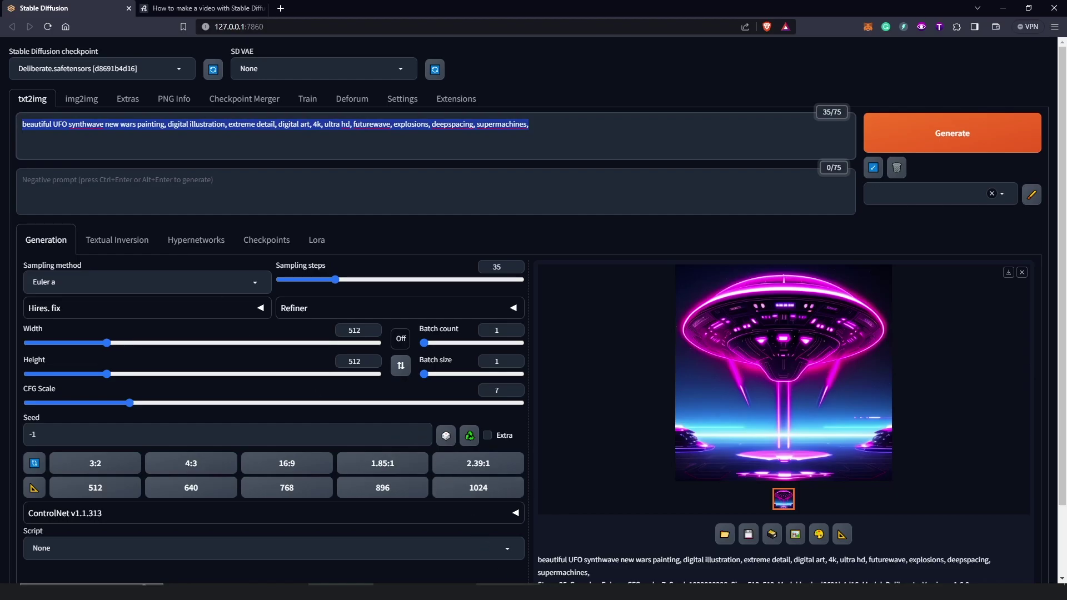
pyautogui.hotkey('alt', 'Tab')
pyautogui.doubleClick(415, 481)
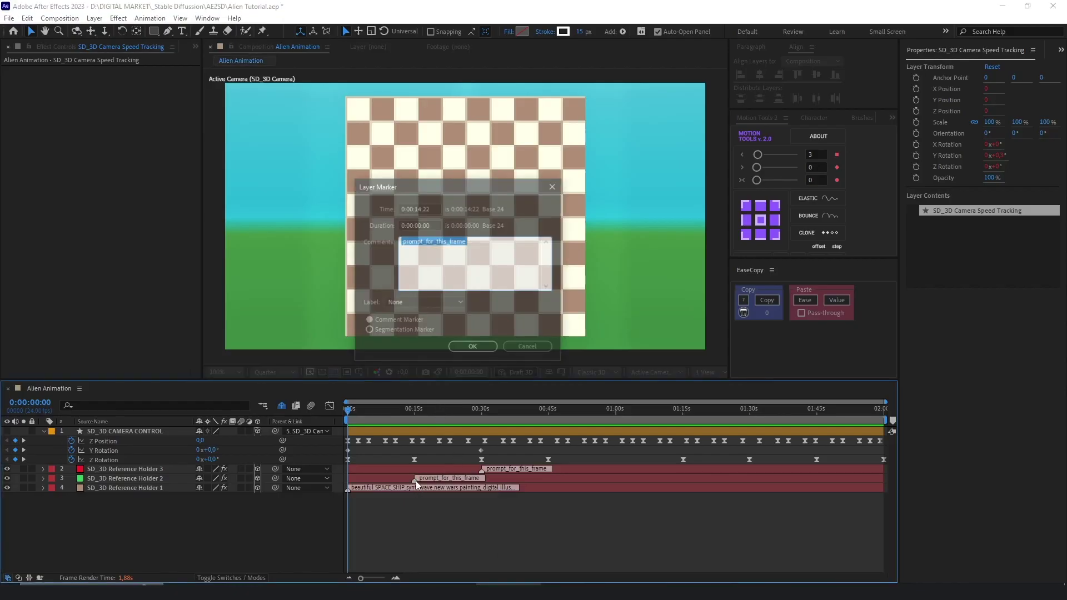
pyautogui.click(478, 245)
pyautogui.moveTo(478, 245); pyautogui.dragTo(395, 245)
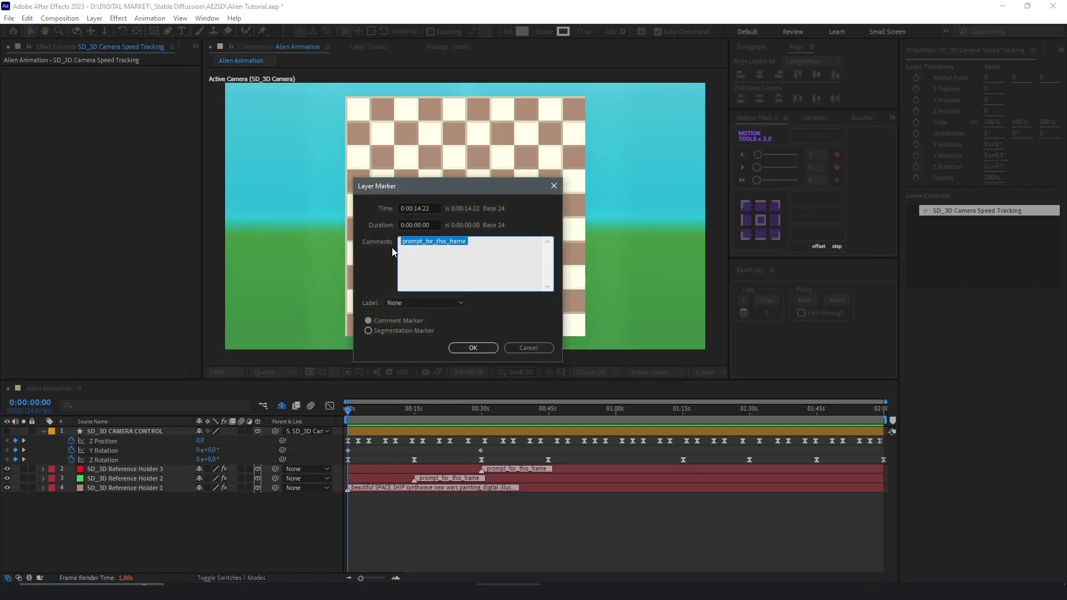
pyautogui.hotkey('ctrl', 'v')
pyautogui.click(473, 348)
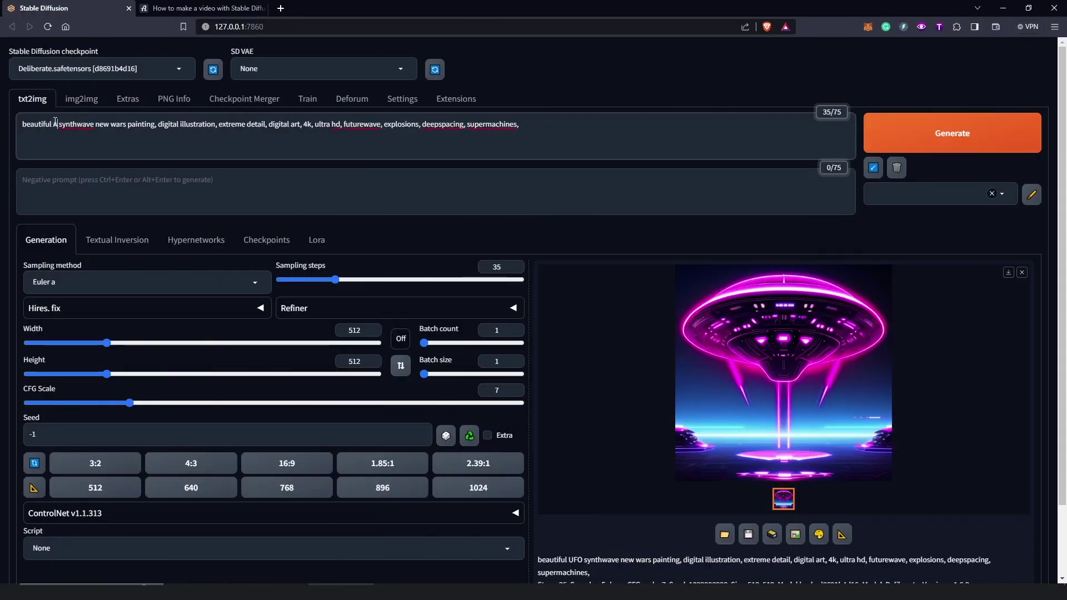
# - Return to Stable Diffusion, replace UFO with ASTRONAUT in the prompt, generate the image and copy the whole prompt
pyautogui.write('ASTRONAUT')
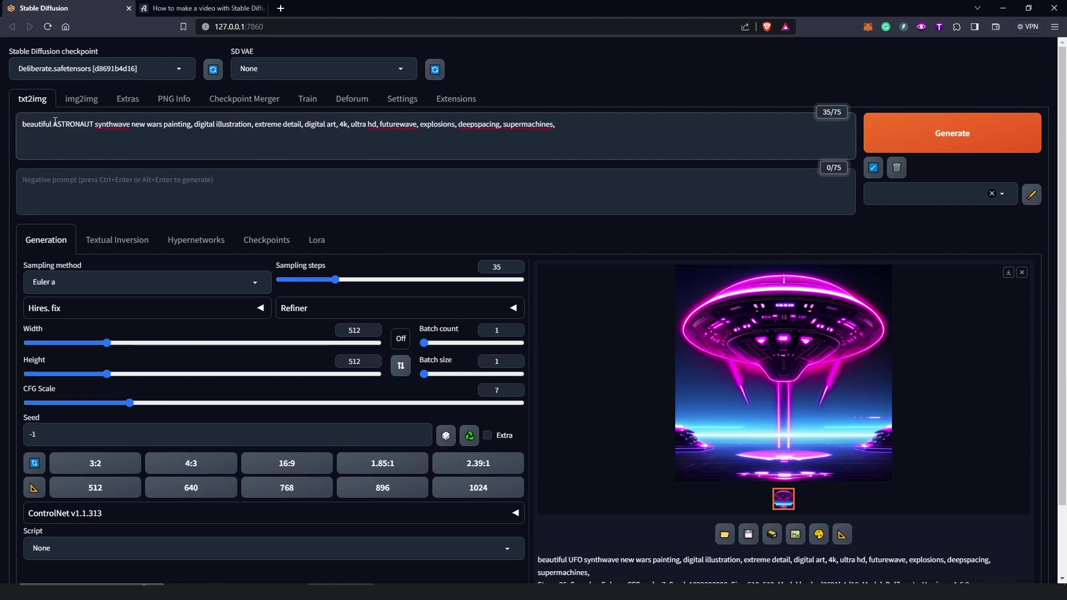
pyautogui.click(941, 132)
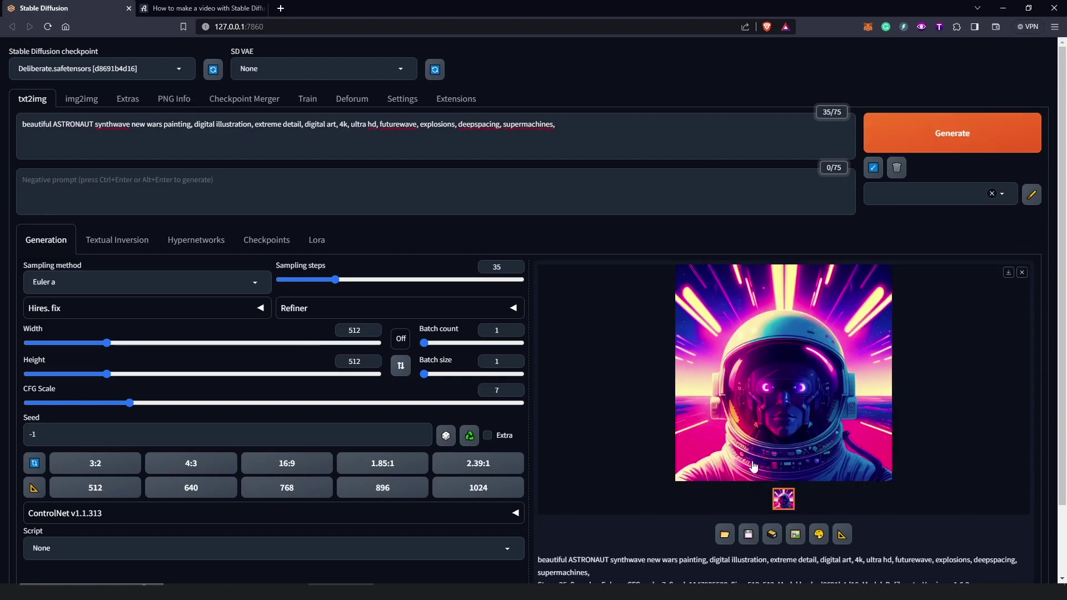
pyautogui.moveTo(556, 124); pyautogui.dragTo(51, 122)
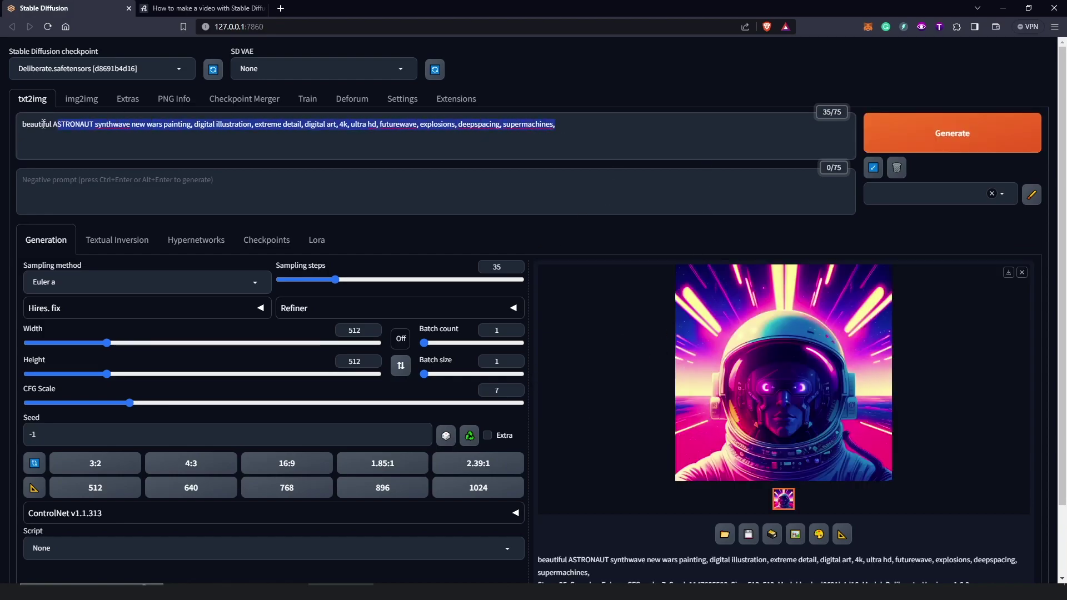
# - Paste the astronaut prompt over the marker comment of SD_3D Reference Holder 3 in After Effects
pyautogui.hotkey('alt', 'Tab')
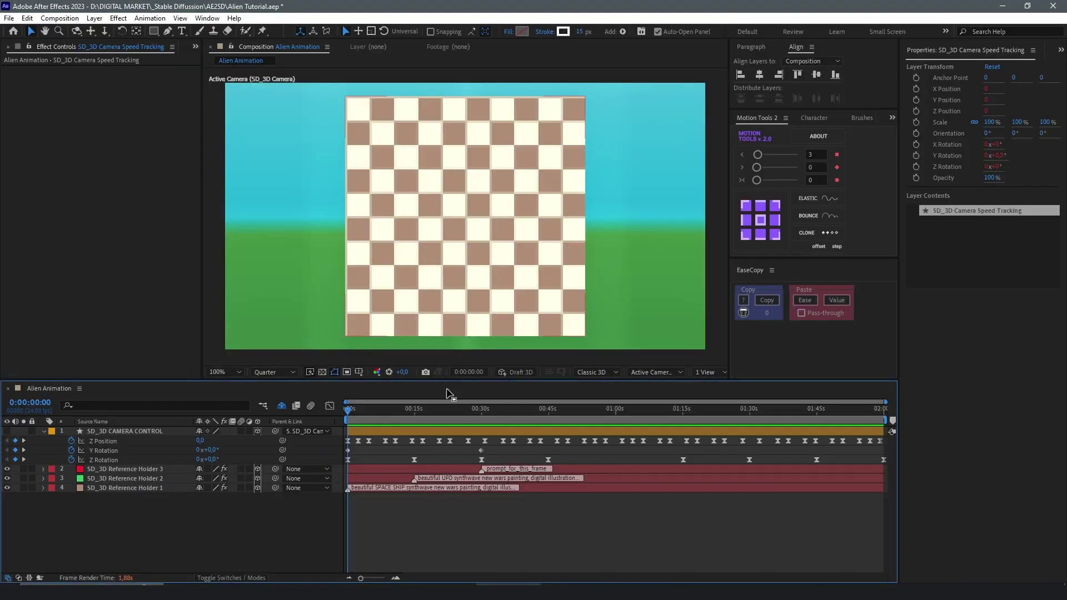
pyautogui.doubleClick(479, 471)
pyautogui.click(476, 250)
pyautogui.moveTo(468, 242); pyautogui.dragTo(400, 242)
pyautogui.hotkey('ctrl', 'v')
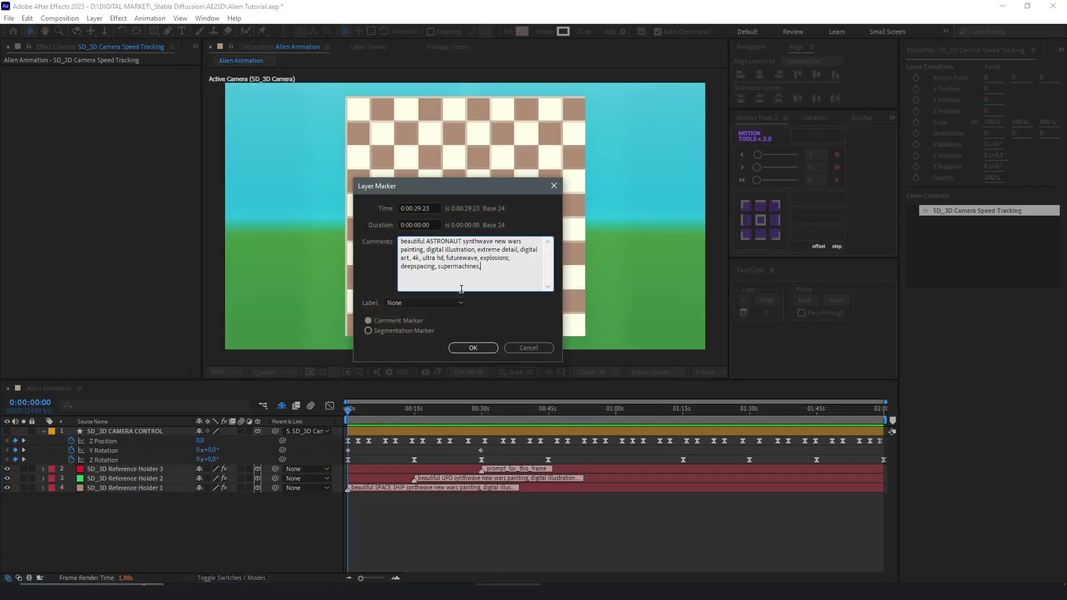
pyautogui.click(472, 347)
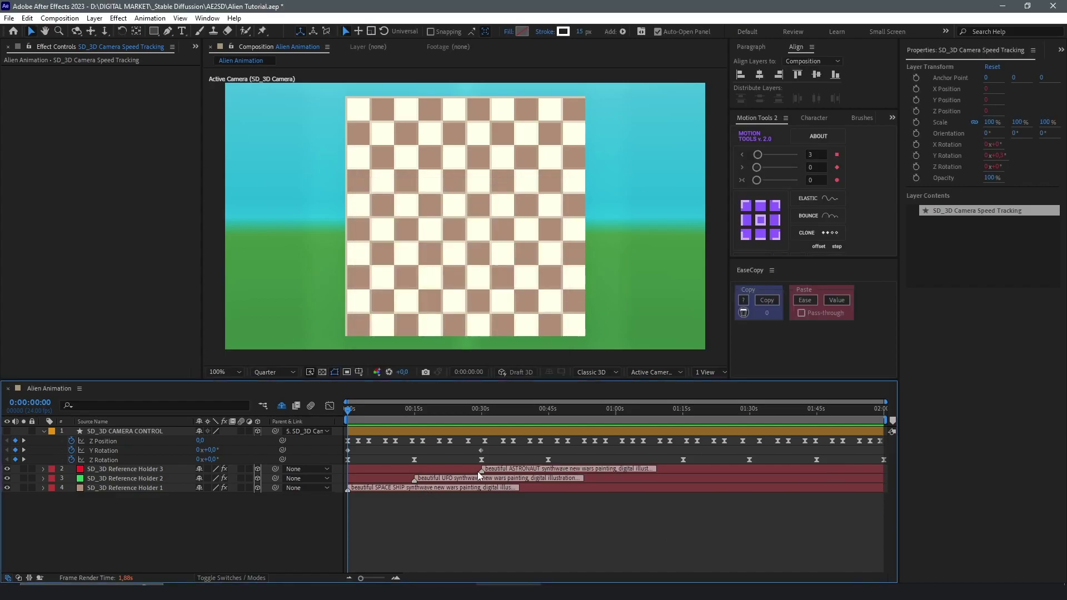
# - Move the astronaut marker to about 1:12 and the UFO marker to about 0:41 on the timeline
pyautogui.moveTo(482, 470); pyautogui.dragTo(670, 471)
pyautogui.press('capslock')
pyautogui.moveTo(415, 479); pyautogui.dragTo(556, 479)
pyautogui.press('capslock')
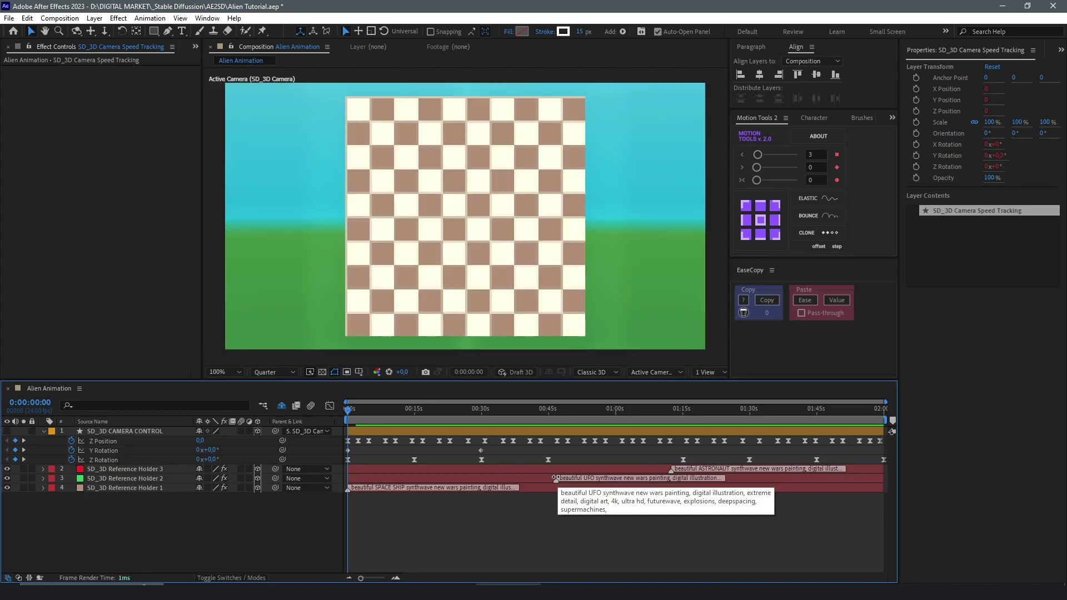
pyautogui.moveTo(555, 479); pyautogui.dragTo(531, 479)
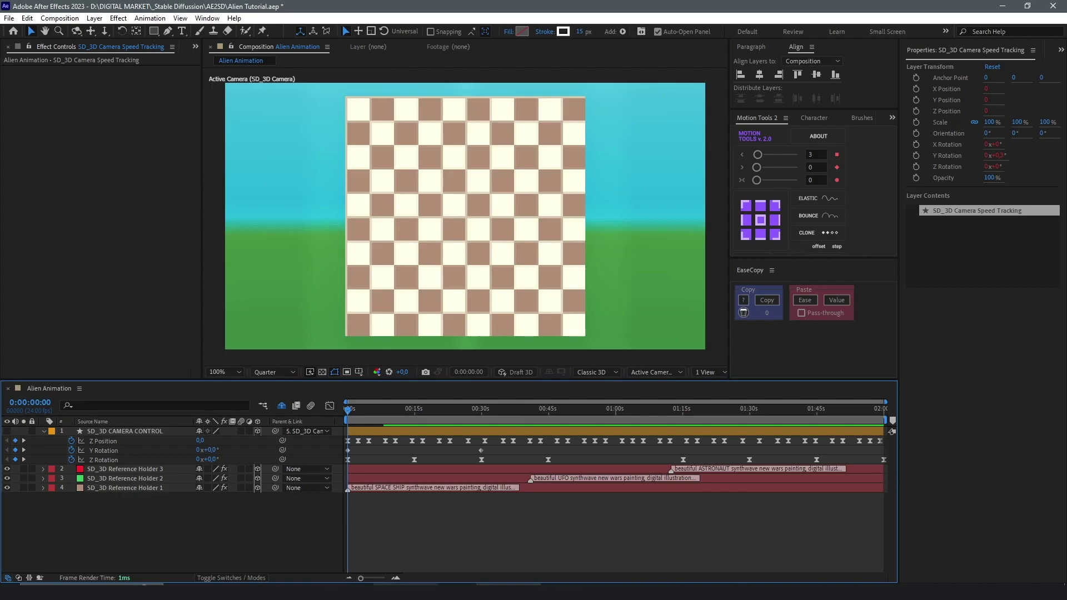
# - Switch to Stable Diffusion and examine the frame-numbered prompt list in the Deforum extension
pyautogui.hotkey('alt', 'Tab')
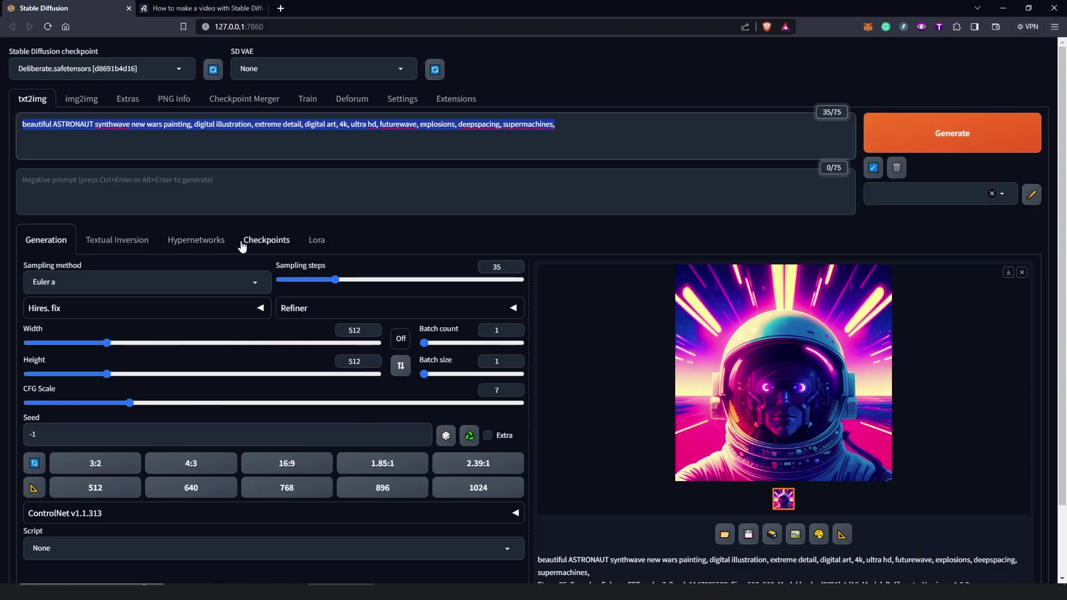
pyautogui.click(352, 99)
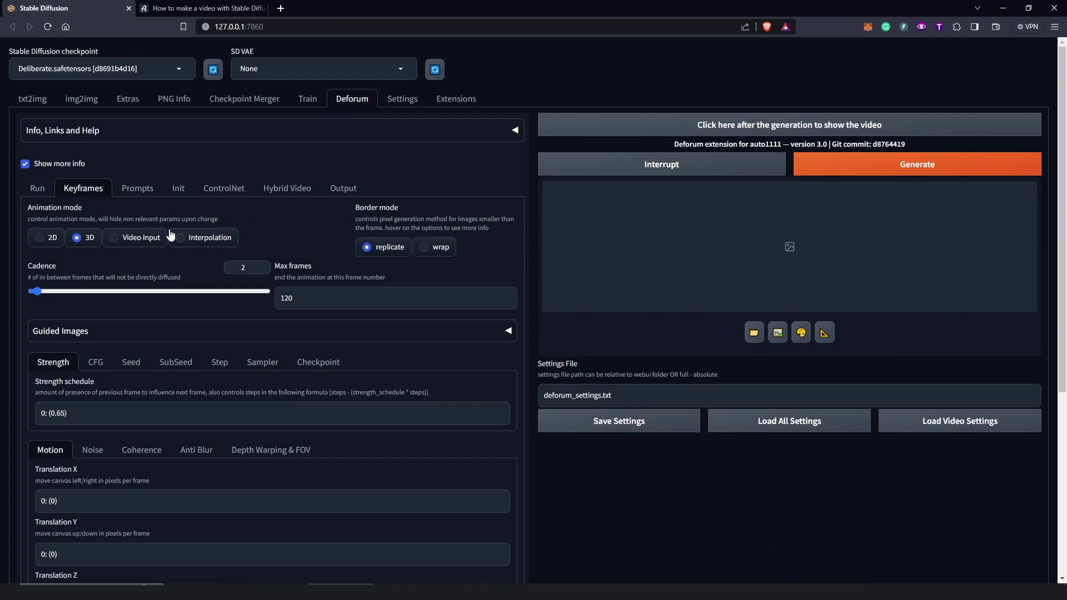
pyautogui.click(139, 188)
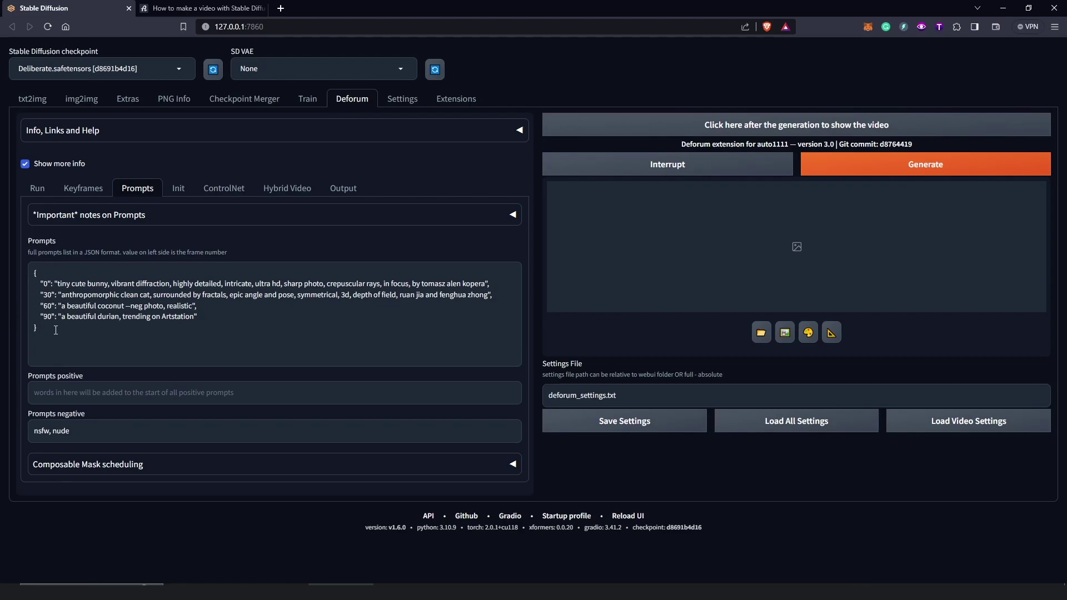
# - Return to After Effects and reposition the UFO marker at about 0:38 and the astronaut marker at about 1:16
pyautogui.click(509, 584)
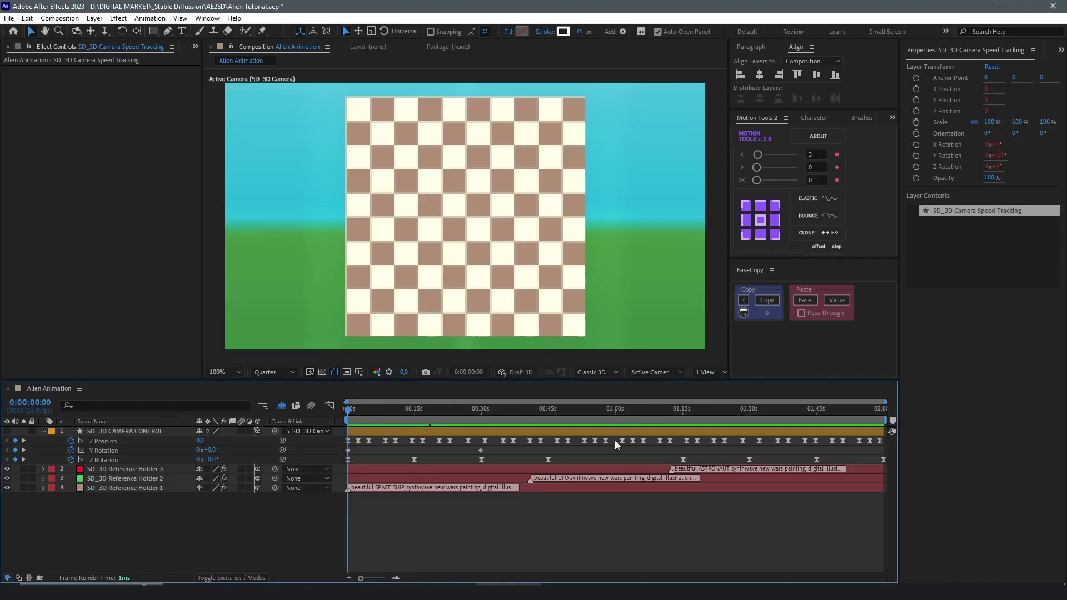
pyautogui.moveTo(531, 480); pyautogui.dragTo(433, 479)
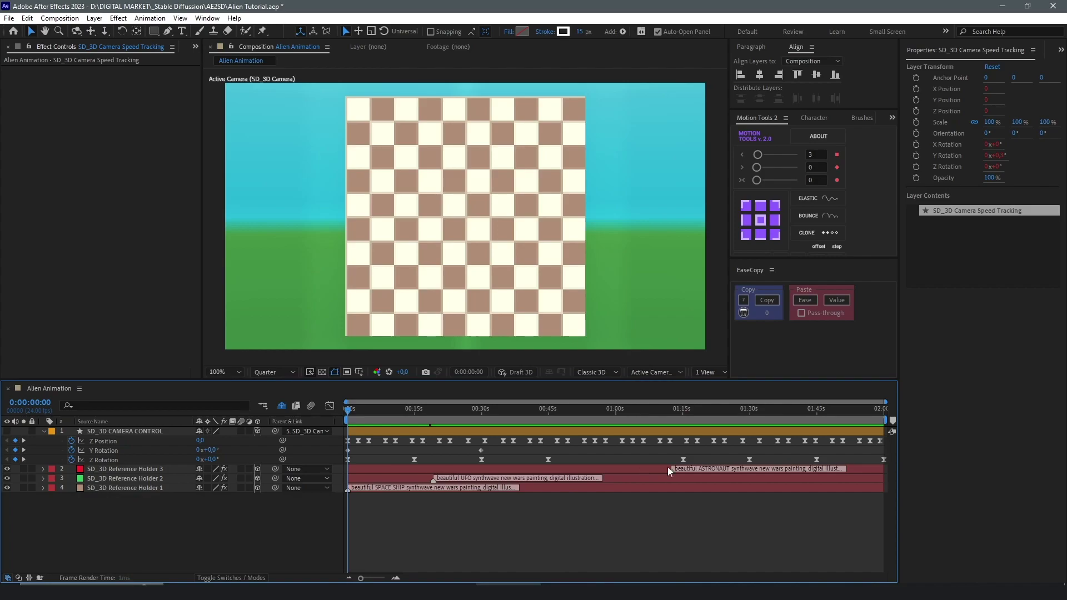
pyautogui.moveTo(673, 472)
pyautogui.mouseDown()
pyautogui.moveTo(520, 471)
pyautogui.moveTo(683, 471)
pyautogui.mouseUp()
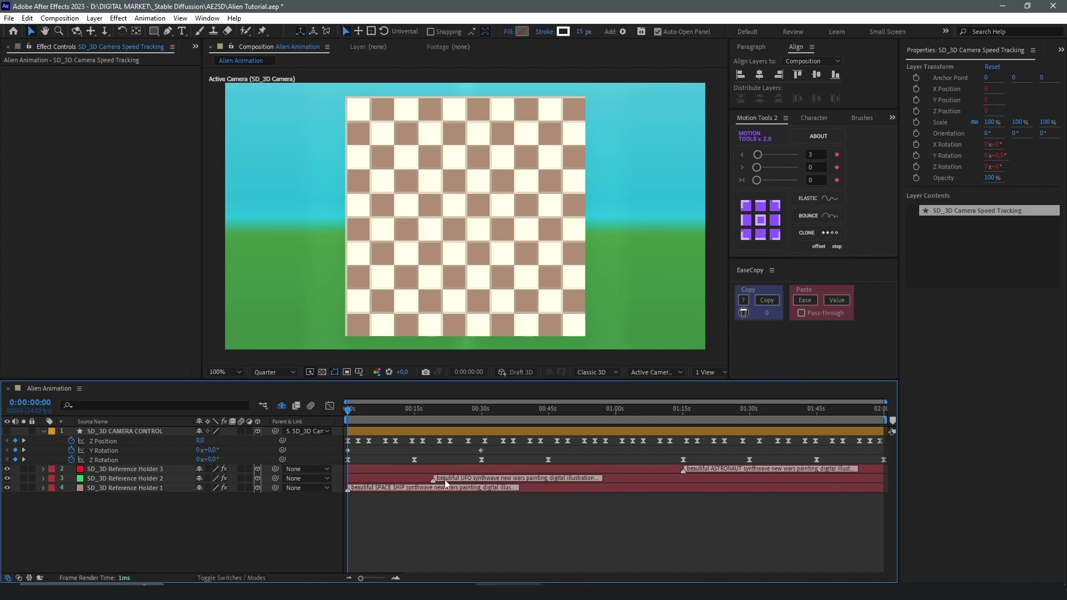
pyautogui.moveTo(432, 481); pyautogui.dragTo(520, 480)
pyautogui.moveTo(683, 471); pyautogui.dragTo(688, 471)
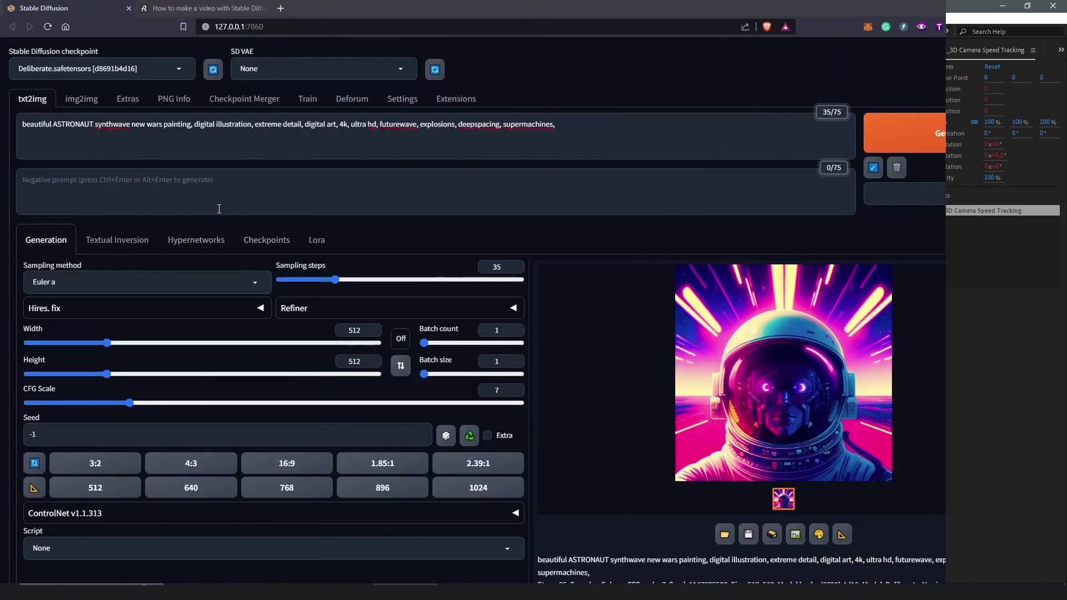
# - Switch back to Stable Diffusion and open Deforum's Run settings
pyautogui.click(219, 209)
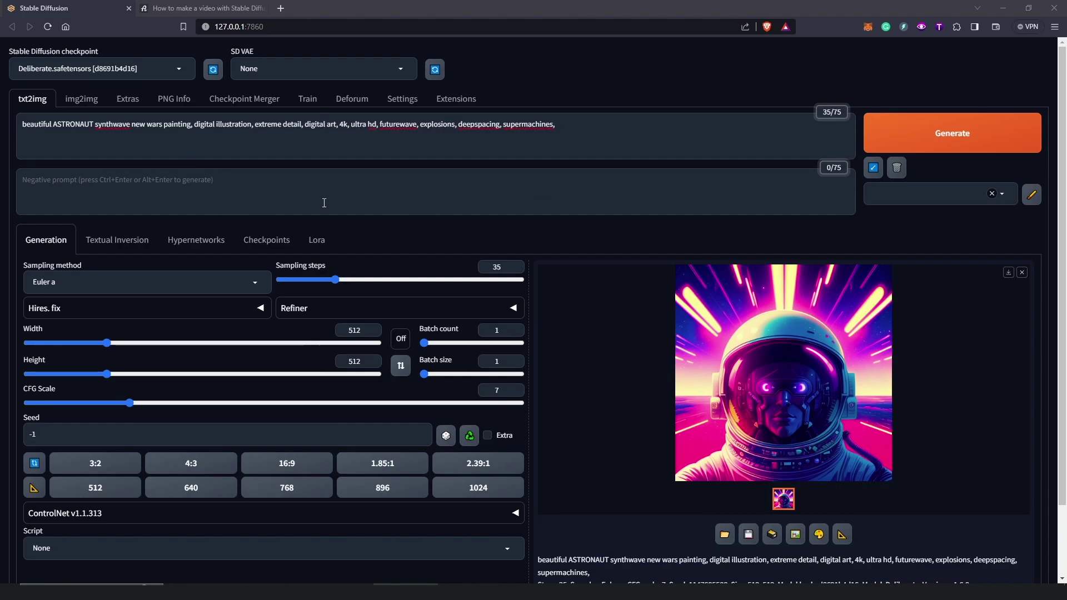
pyautogui.click(350, 101)
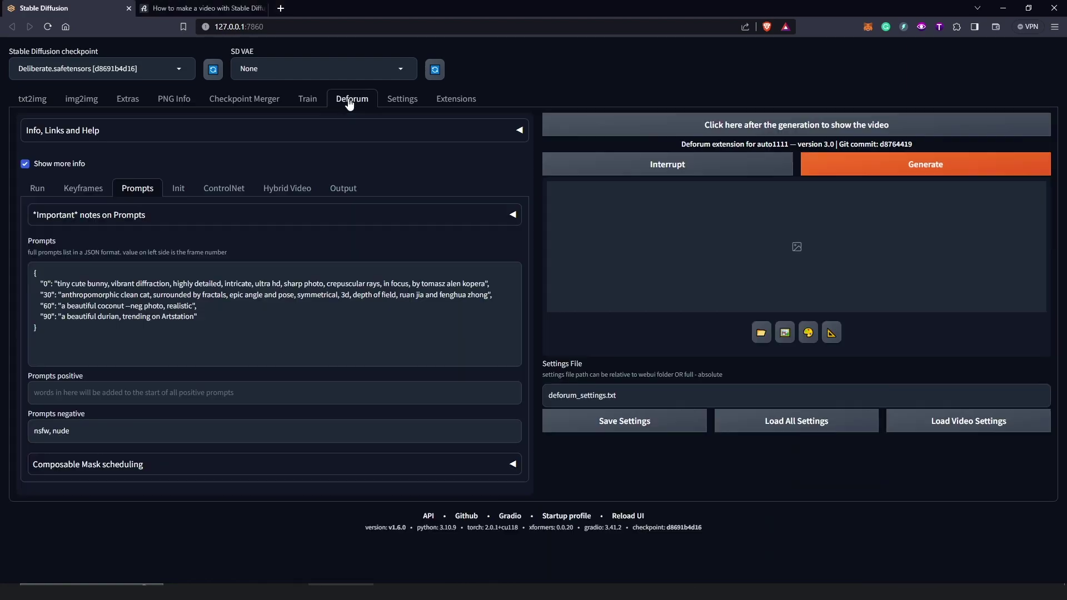
pyautogui.click(38, 189)
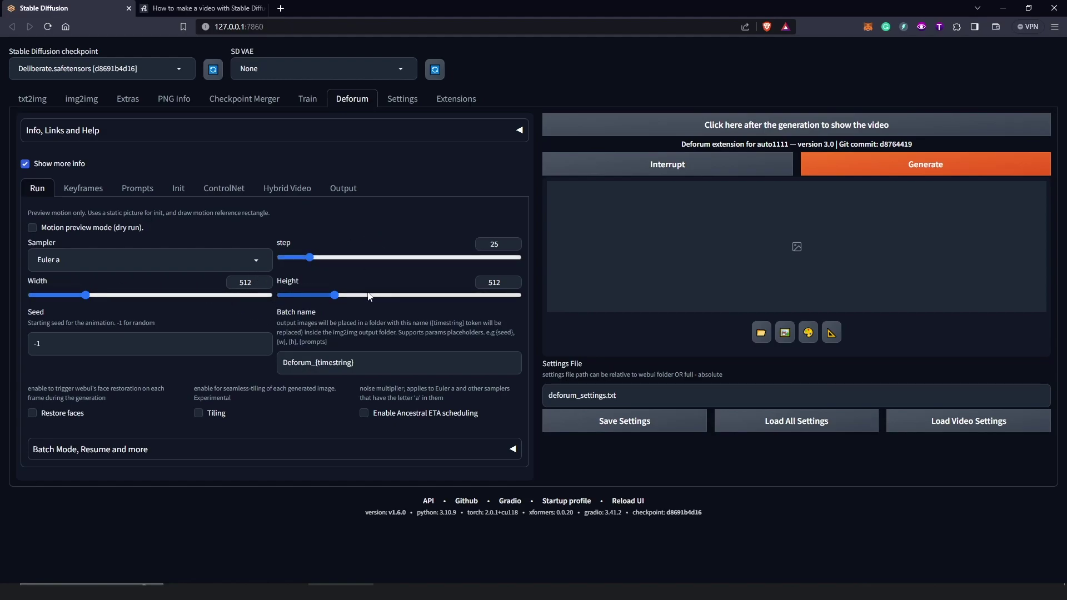
# - Open the Alien Animation composition settings in After Effects and check the composition's width and height
pyautogui.moveTo(509, 591)
pyautogui.click(508, 549)
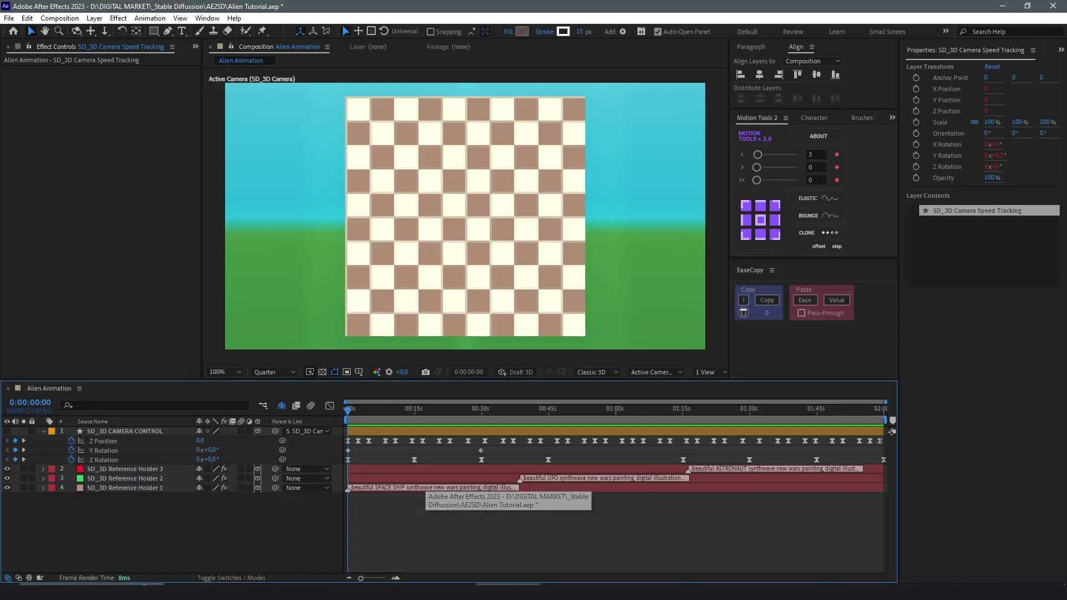
pyautogui.click(483, 542)
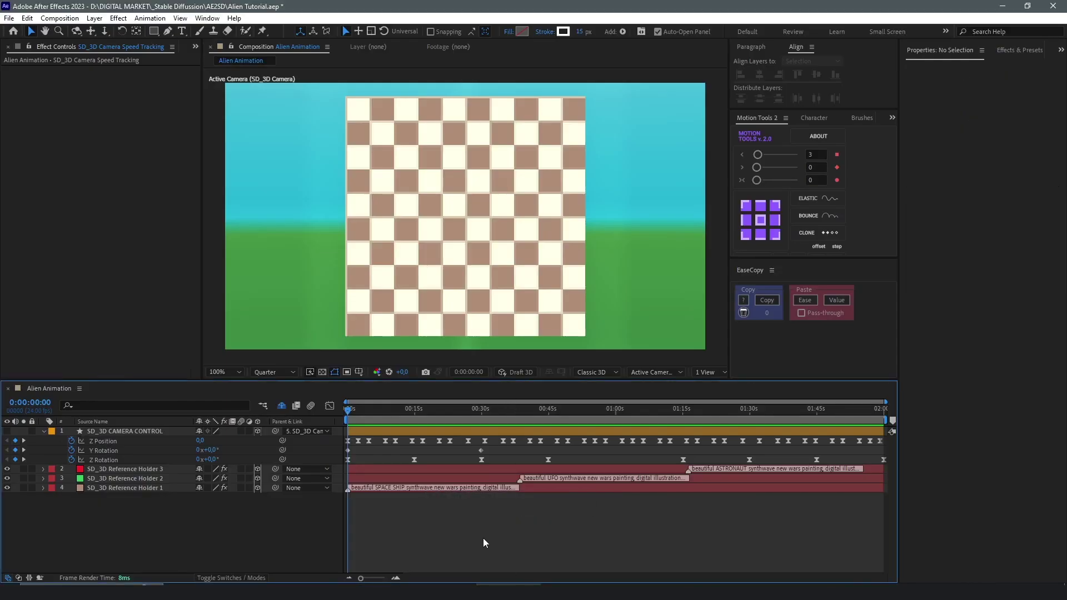
pyautogui.click(79, 388)
pyautogui.click(139, 190)
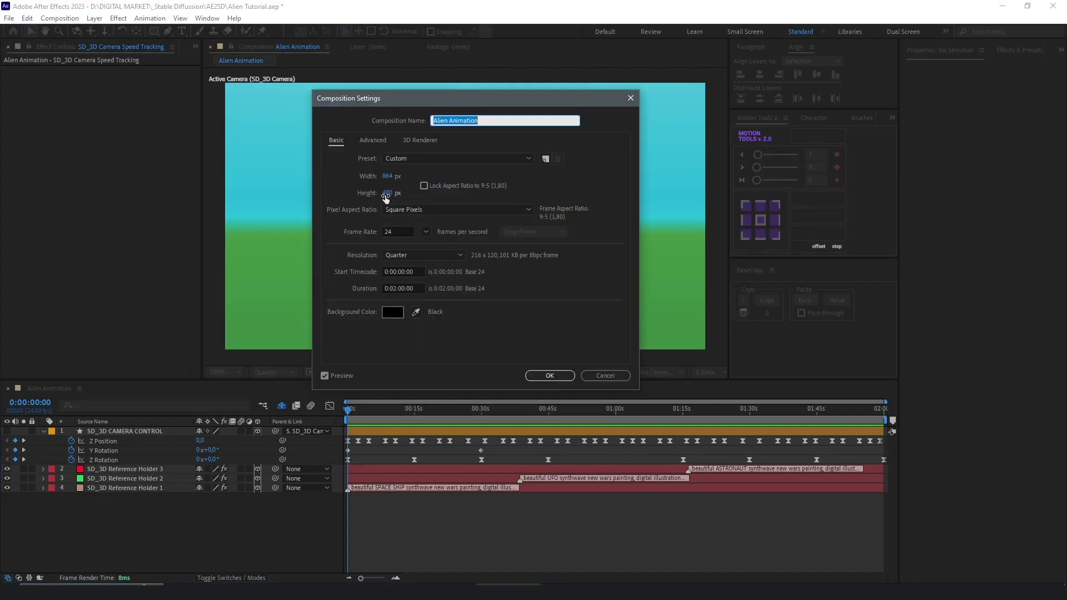
pyautogui.click(372, 592)
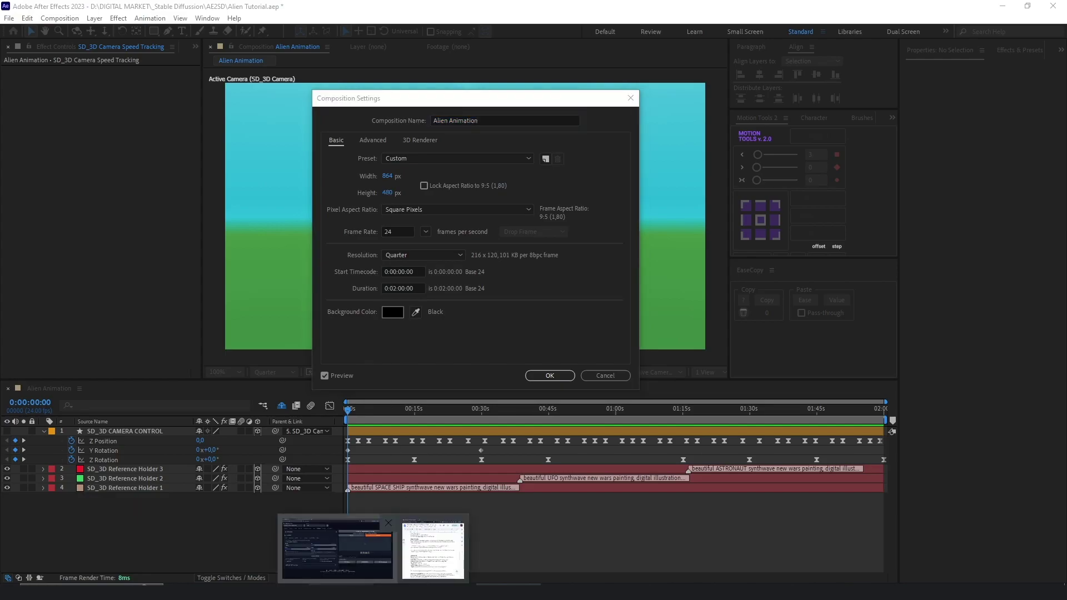
# - Set Deforum's output width to 864 and height to 480 in Stable Diffusion to match the composition
pyautogui.click(433, 550)
pyautogui.doubleClick(234, 284)
pyautogui.write('864')
pyautogui.doubleClick(476, 284)
pyautogui.write('4')
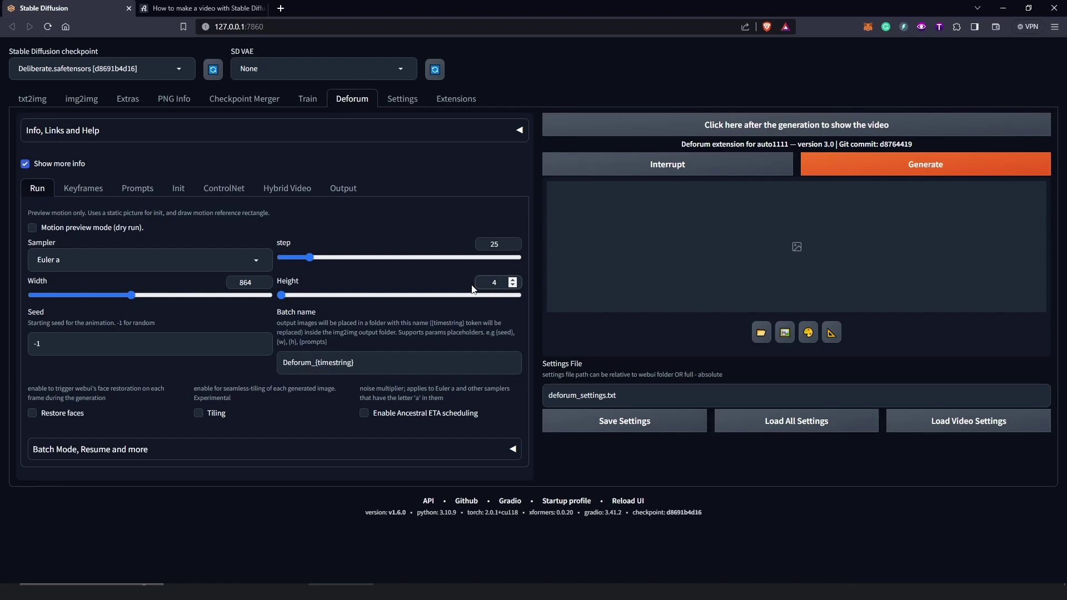
pyautogui.write('80')
pyautogui.click(508, 592)
pyautogui.click(508, 545)
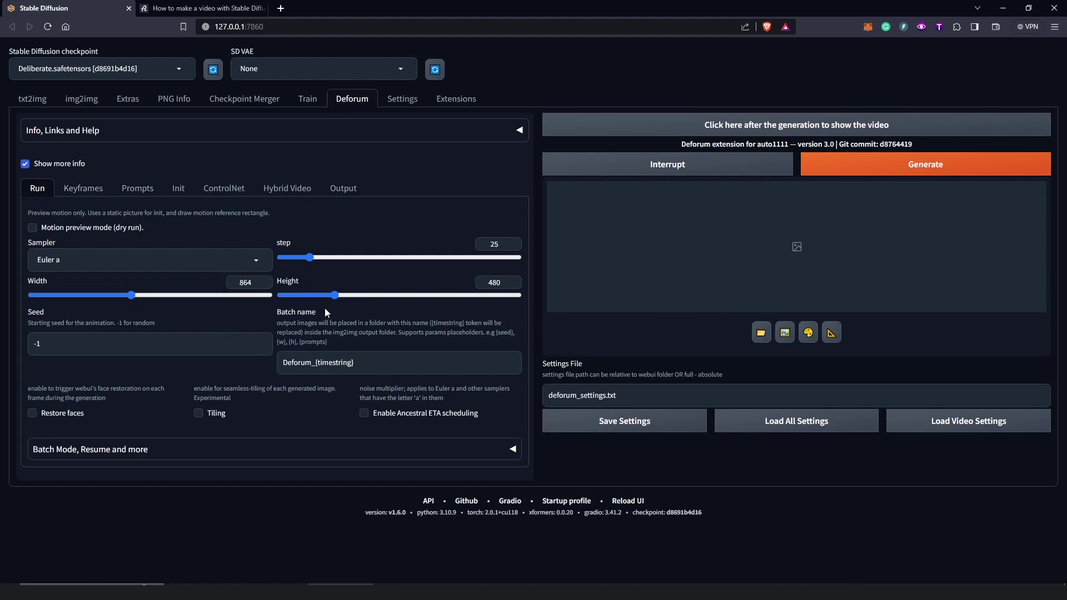
# - Set Deforum's sampling steps to 35 and the seed to 30
pyautogui.moveTo(311, 258); pyautogui.dragTo(325, 259)
pyautogui.click(42, 345)
pyautogui.moveTo(39, 346); pyautogui.dragTo(32, 347)
pyautogui.write('3')
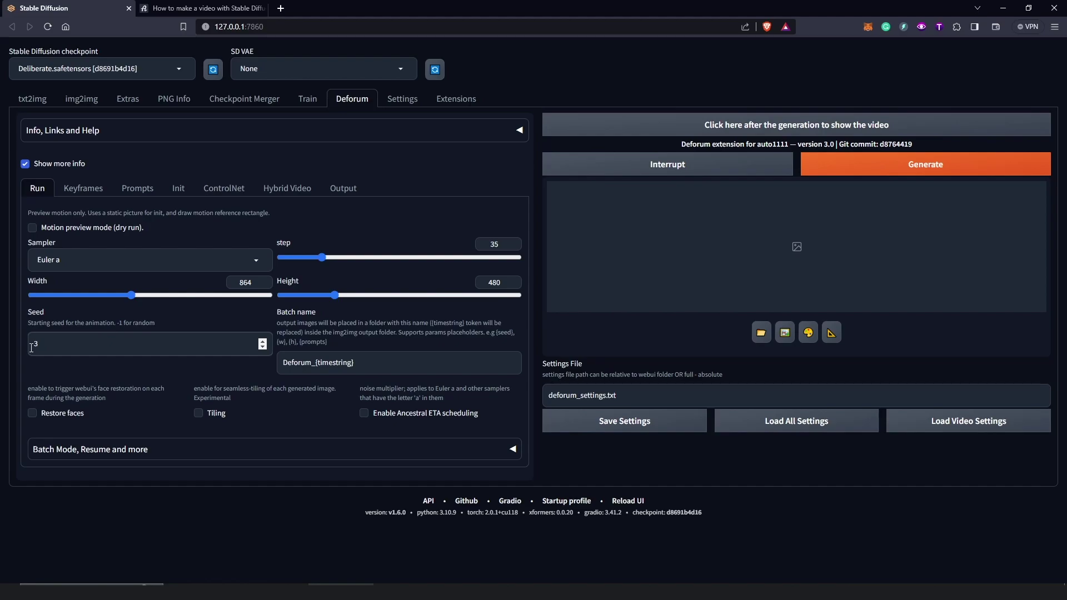
pyautogui.doubleClick(34, 344)
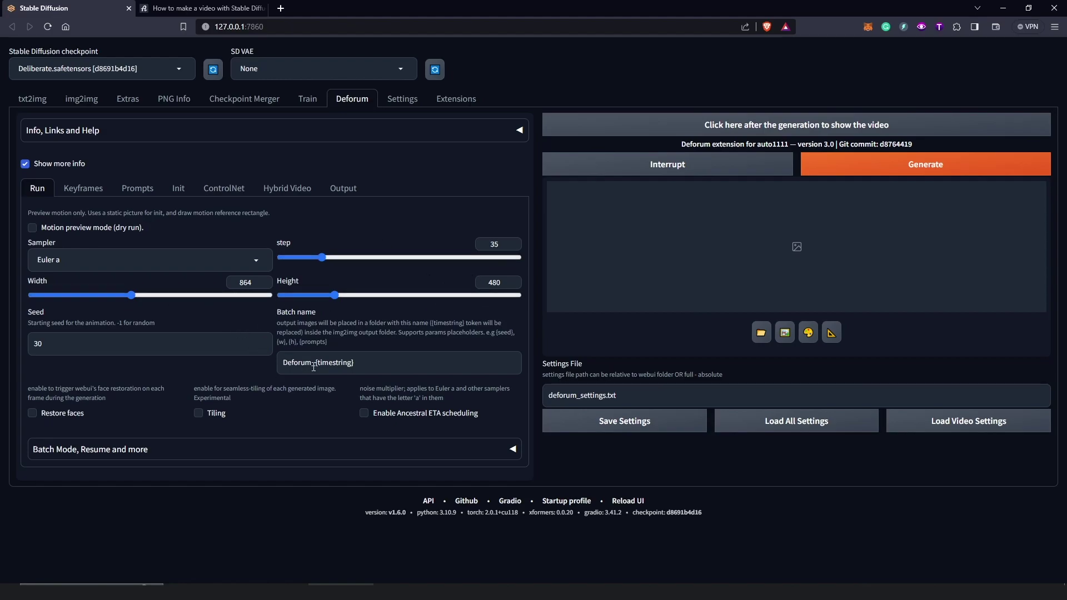
# - Browse the stable-diffusion-webui output folders in File Explorer and examine how existing img2img-images batch folders are named
pyautogui.moveTo(312, 365); pyautogui.dragTo(276, 365)
pyautogui.press('super+e')
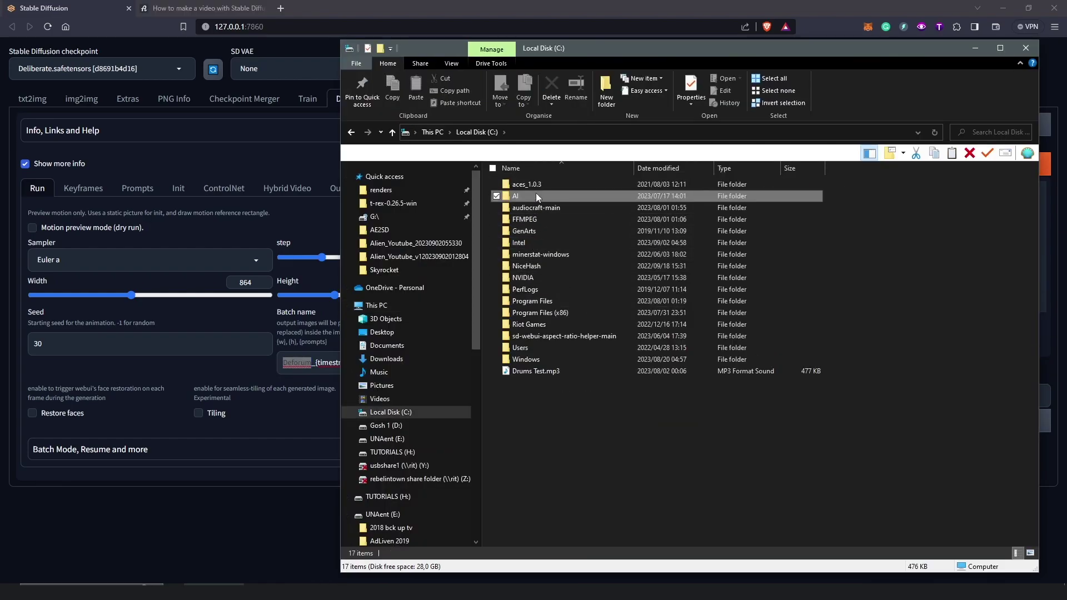
pyautogui.doubleClick(536, 195)
pyautogui.click(547, 186)
pyautogui.doubleClick(547, 186)
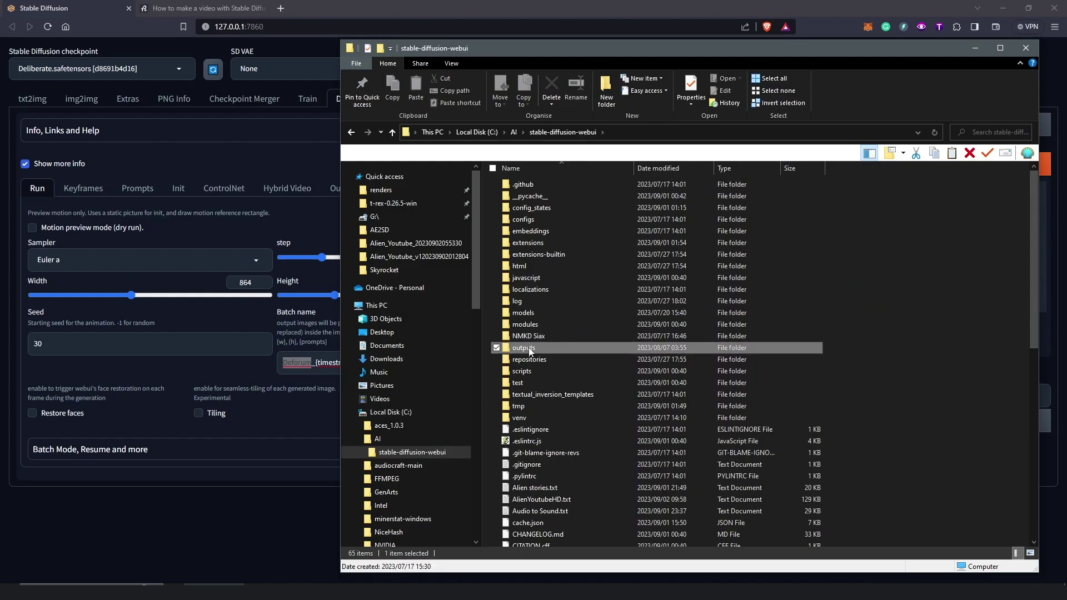
pyautogui.doubleClick(534, 347)
pyautogui.doubleClick(542, 207)
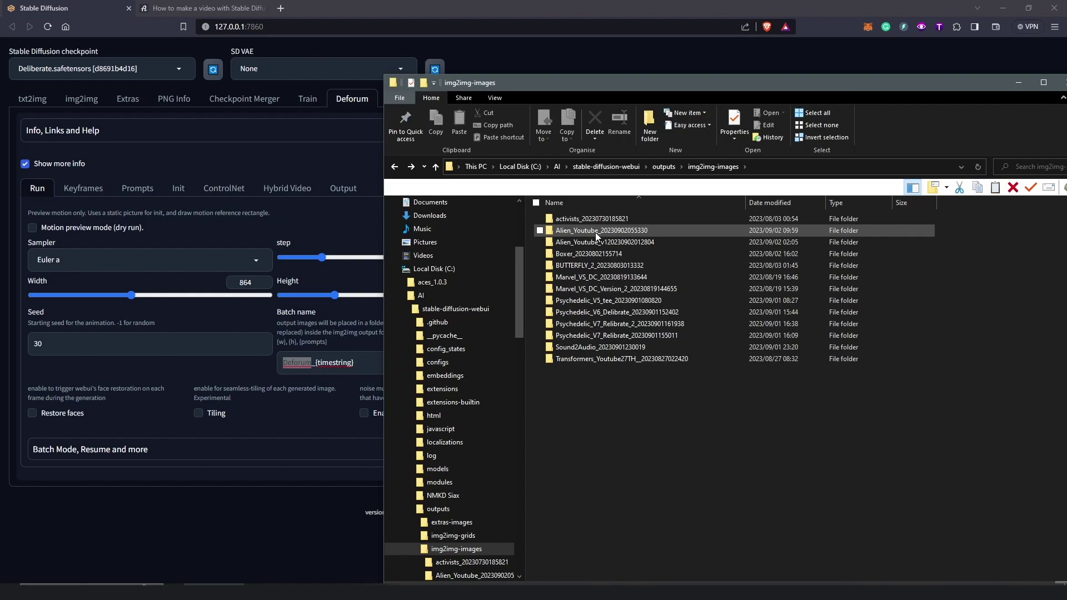
pyautogui.doubleClick(595, 232)
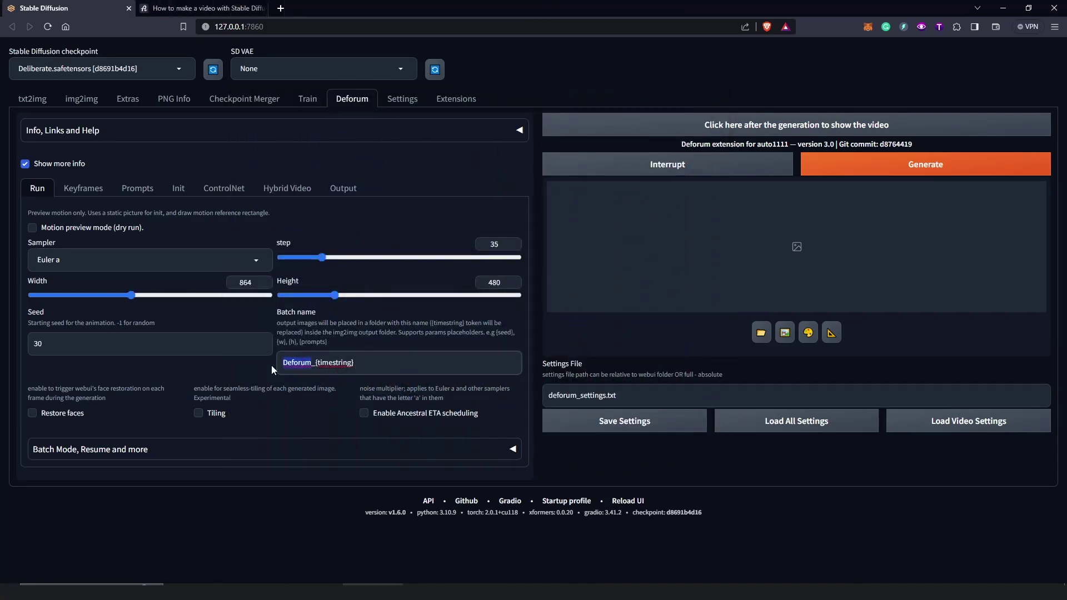
# - Set Deforum's batch name to Alien 2_{timestring} in Stable Diffusion
pyautogui.write('Alien 2')
pyautogui.click(326, 515)
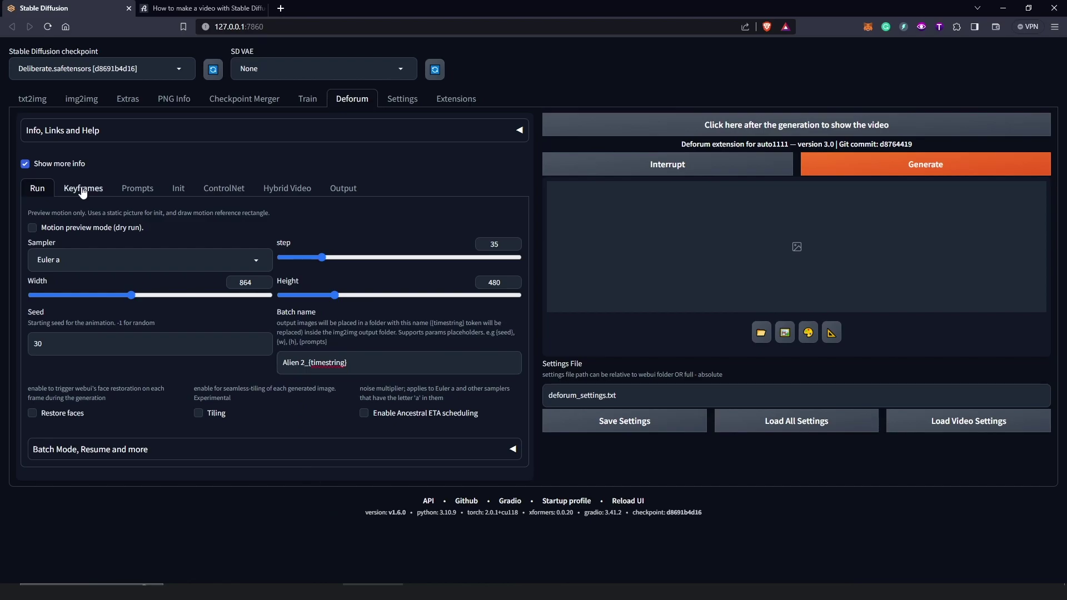
# - In Deforum's Keyframes settings, set the cadence to 1 and the border mode to wrap
pyautogui.click(82, 189)
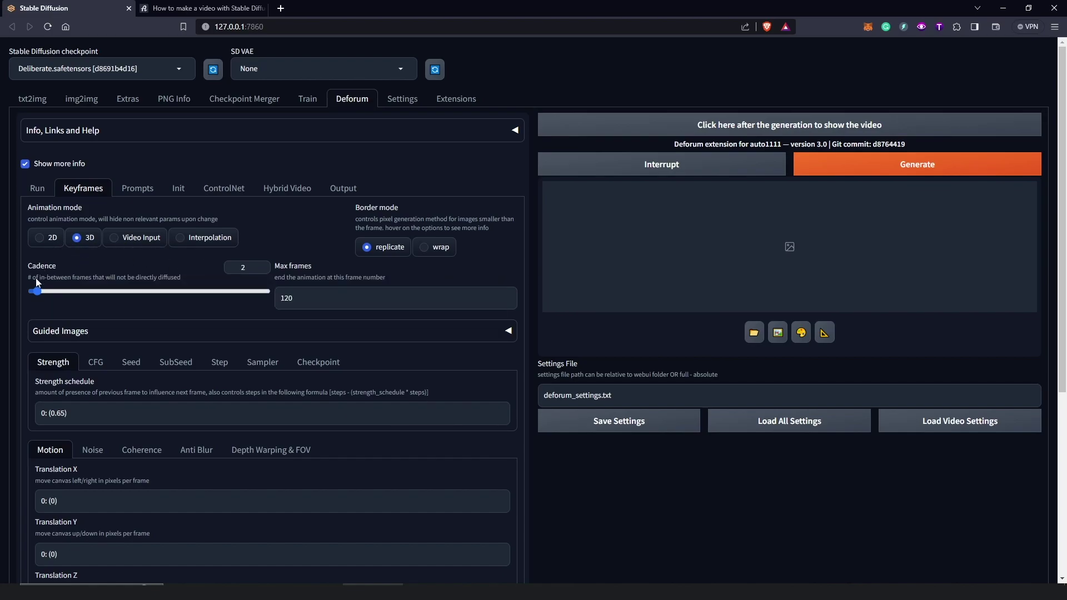
pyautogui.moveTo(35, 291); pyautogui.dragTo(32, 292)
pyautogui.click(423, 248)
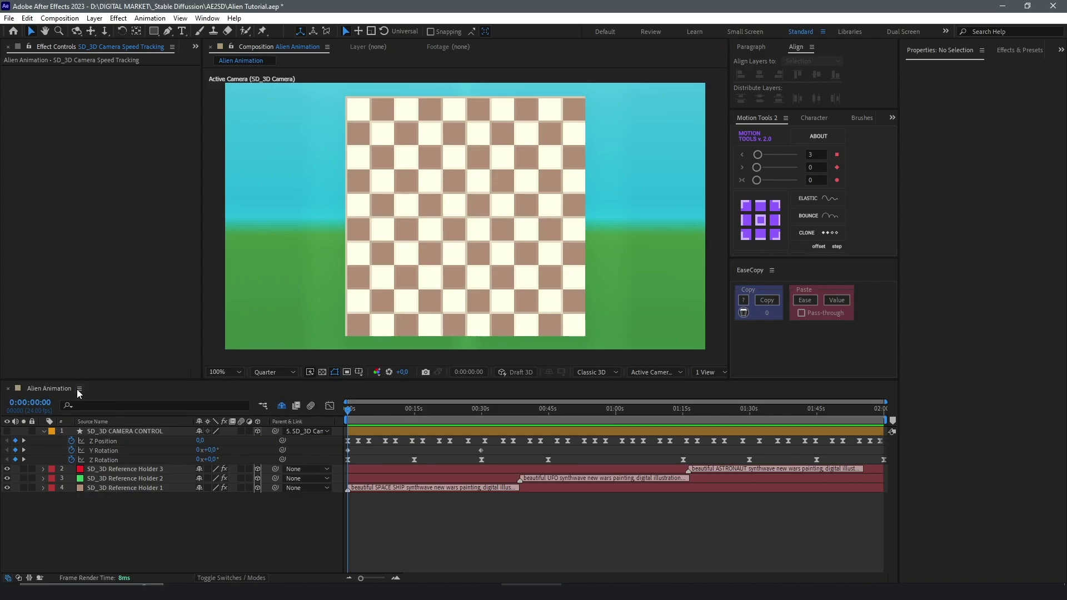
# - Switch to After Effects and check the Alien Animation composition's frame rate and duration
pyautogui.click(79, 389)
pyautogui.click(179, 194)
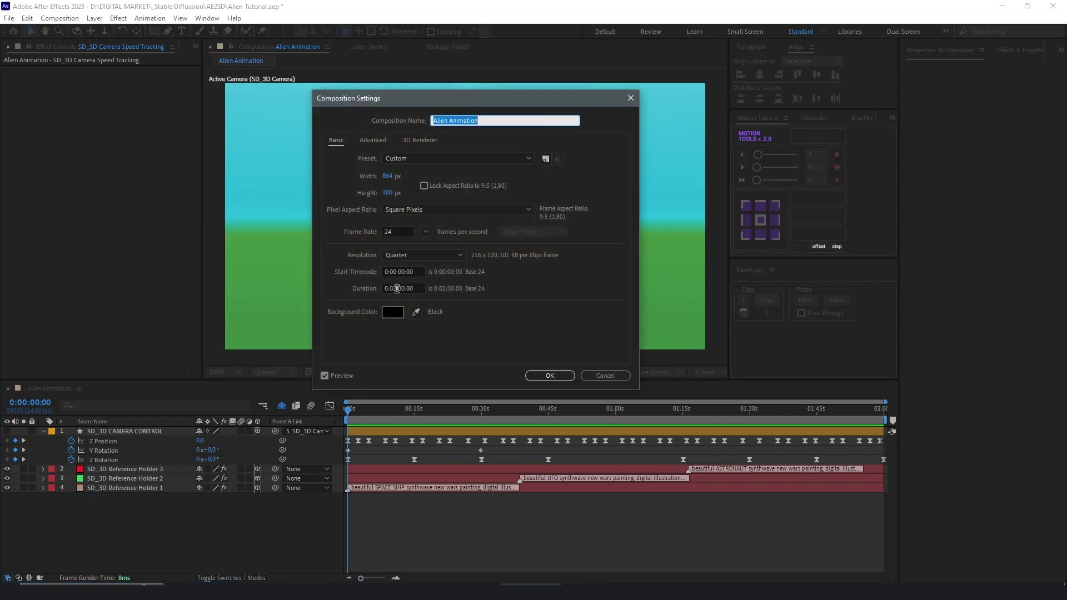
pyautogui.click(566, 375)
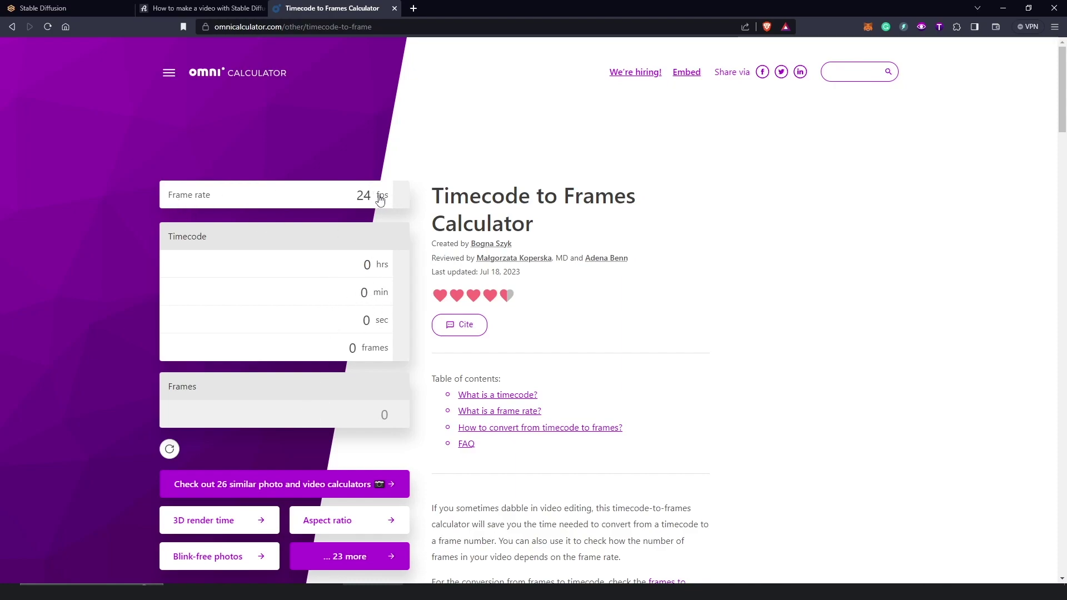
# - Convert 2 minutes at 24 fps to frames in the web timecode calculator and set Deforum's max frames to 2,880
pyautogui.click(363, 295)
pyautogui.write('2')
pyautogui.moveTo(358, 414); pyautogui.dragTo(392, 426)
pyautogui.hotkey('ctrl', 'c')
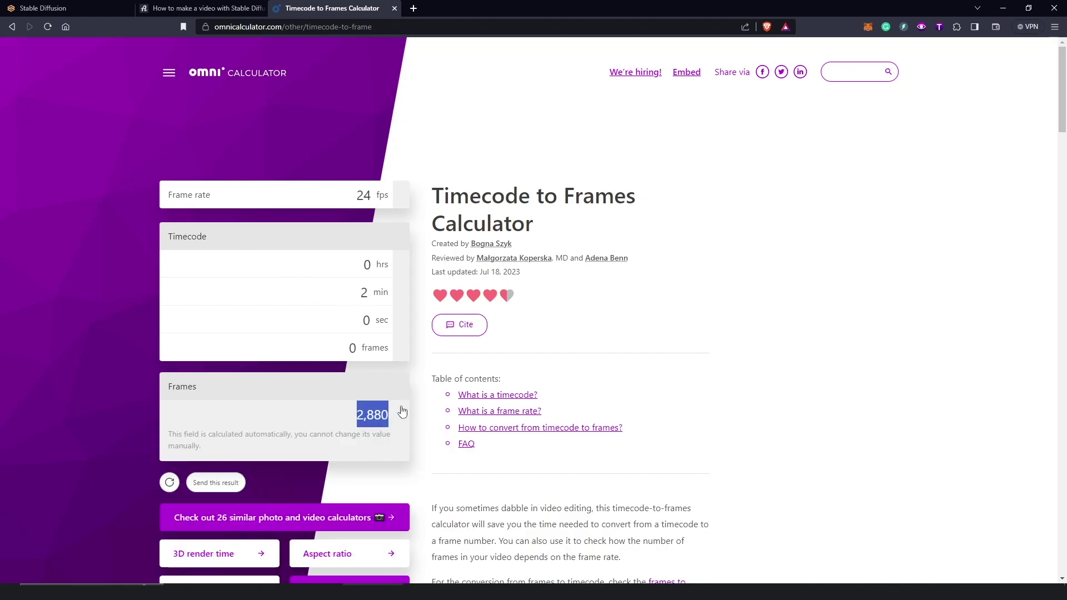
pyautogui.hotkey('ctrl', '1')
pyautogui.hotkey('ctrl', 'v')
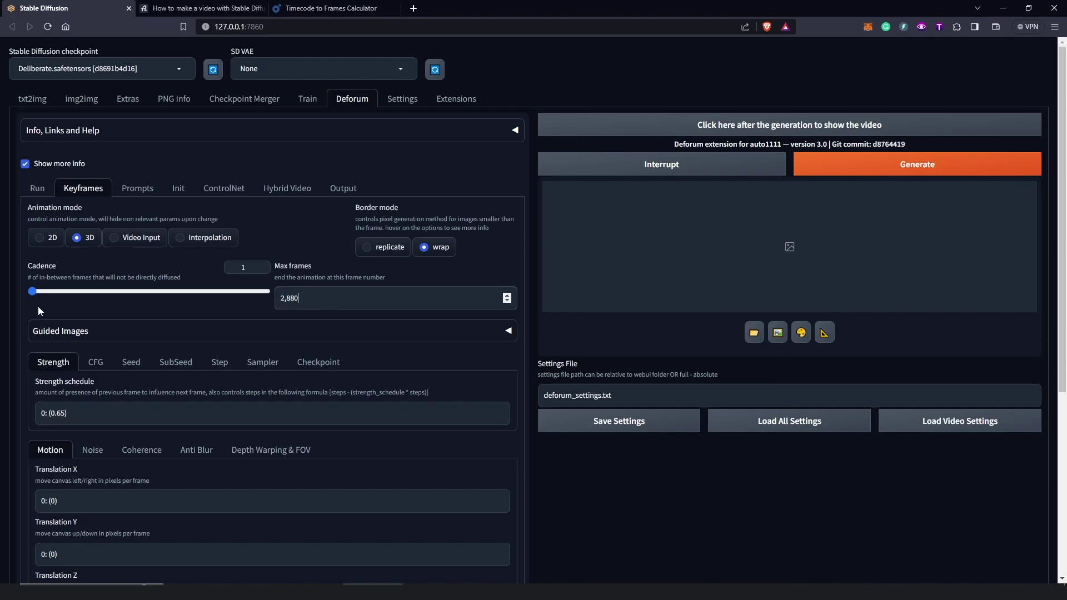
# - Switch to After Effects, select the SD_3D CAMERA CONTROL layer, and open the Motion Bro extension window at a wider, shorter size
pyautogui.scroll(-3, 45, 310)
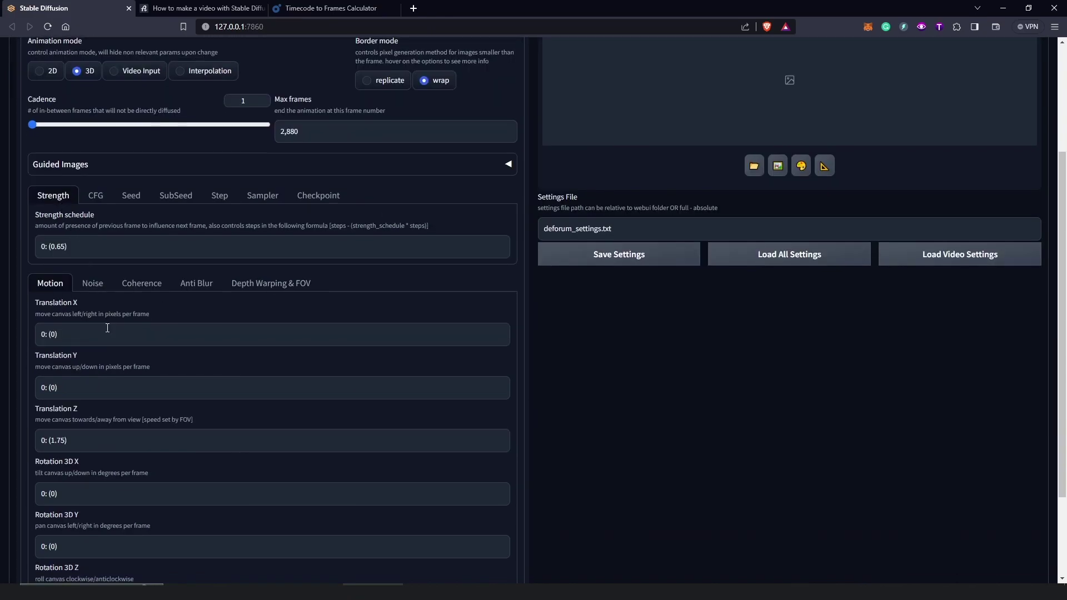
pyautogui.scroll(2, 91, 314)
pyautogui.scroll(-4, 35, 315)
pyautogui.scroll(-1, 31, 314)
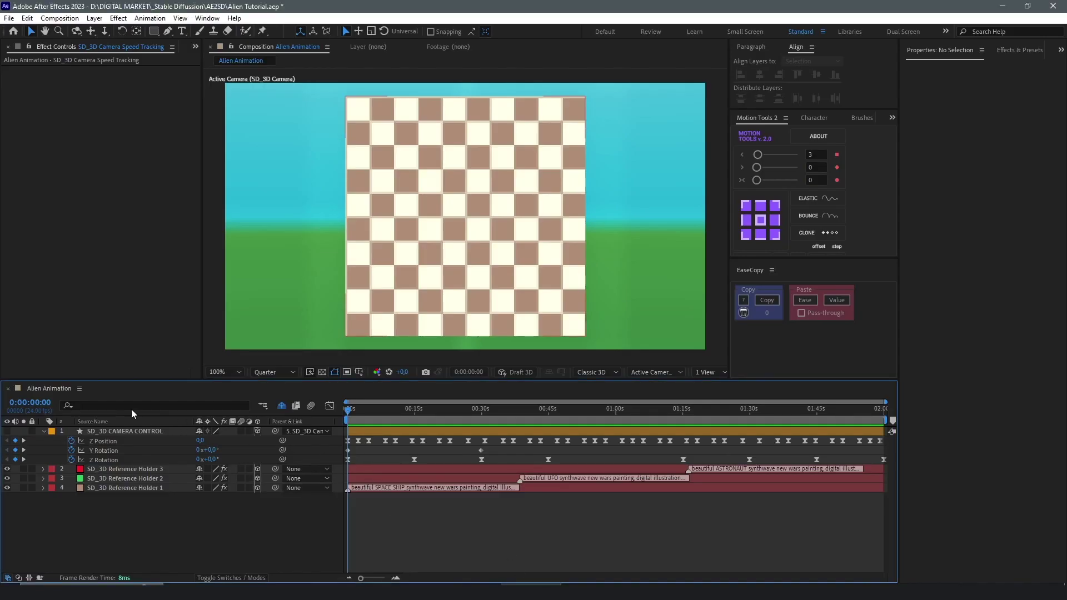
pyautogui.click(119, 431)
pyautogui.click(206, 18)
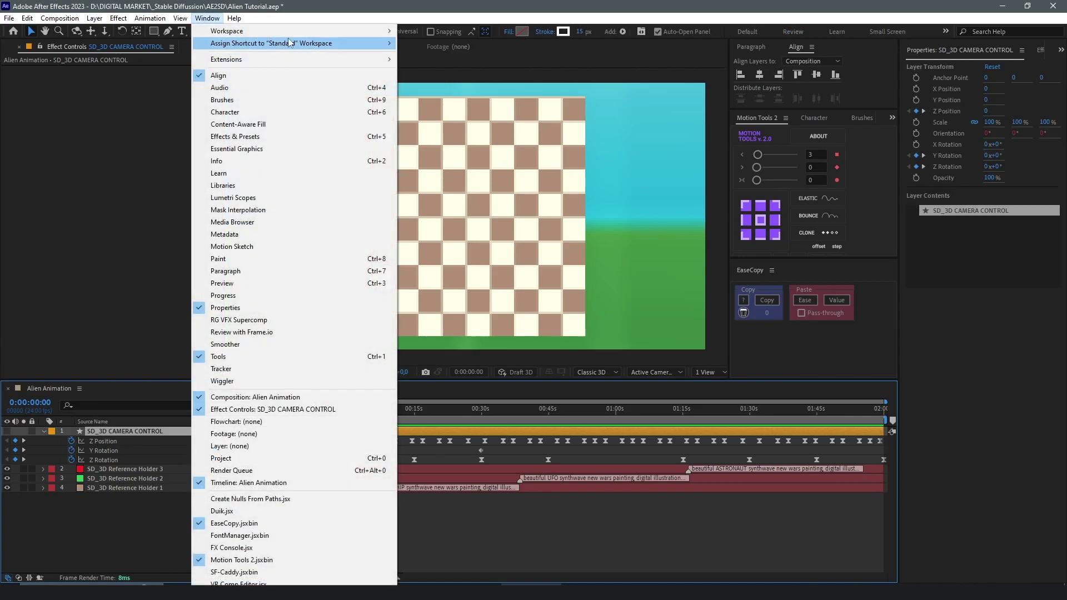
pyautogui.moveTo(295, 59)
pyautogui.click(428, 108)
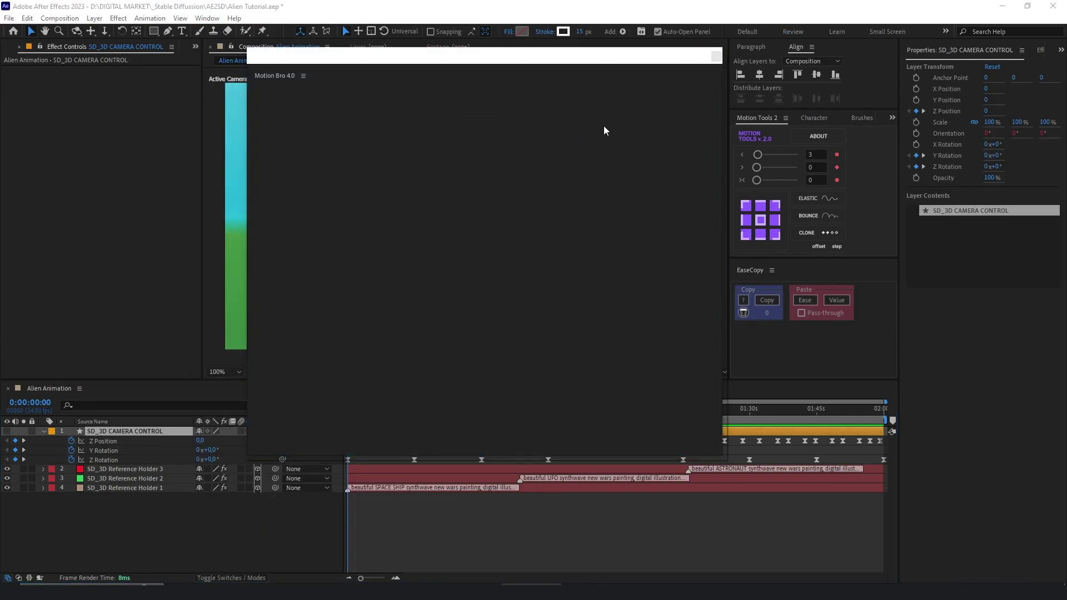
pyautogui.moveTo(723, 405); pyautogui.dragTo(790, 405)
pyautogui.moveTo(790, 455); pyautogui.dragTo(790, 356)
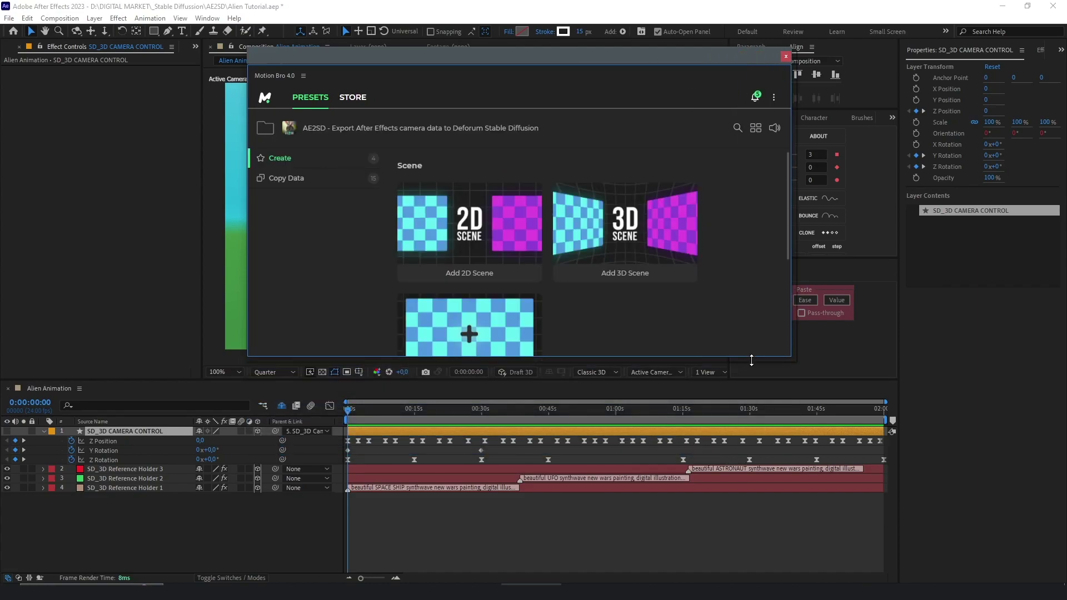
# - Copy the Translation Z data from AE2SD's 3D animated properties and paste it over Deforum's Translation Z schedule in Stable Diffusion
pyautogui.click(285, 178)
pyautogui.click(300, 218)
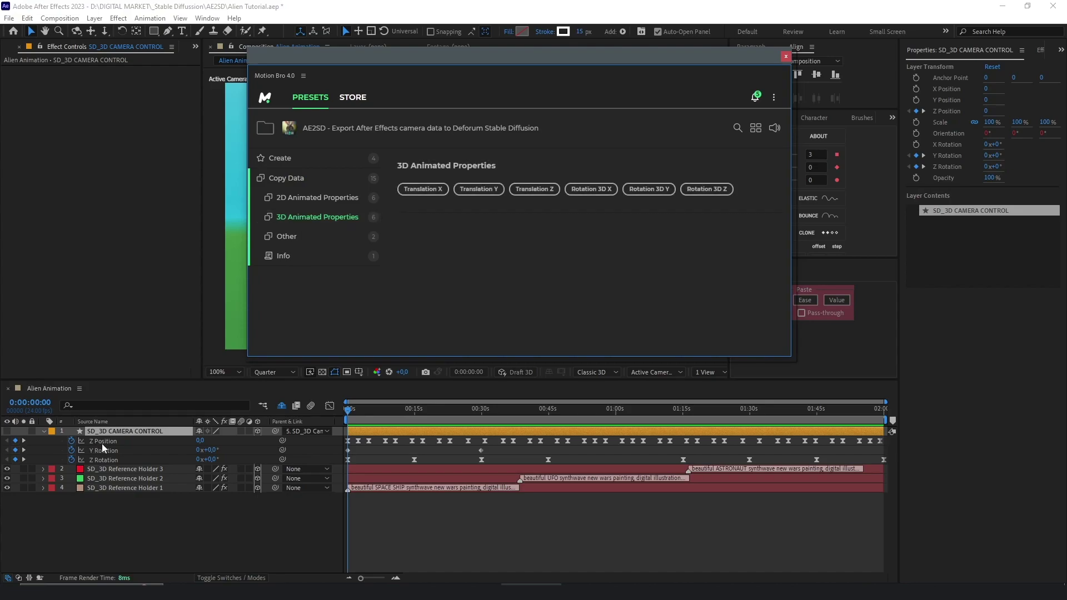
pyautogui.click(532, 190)
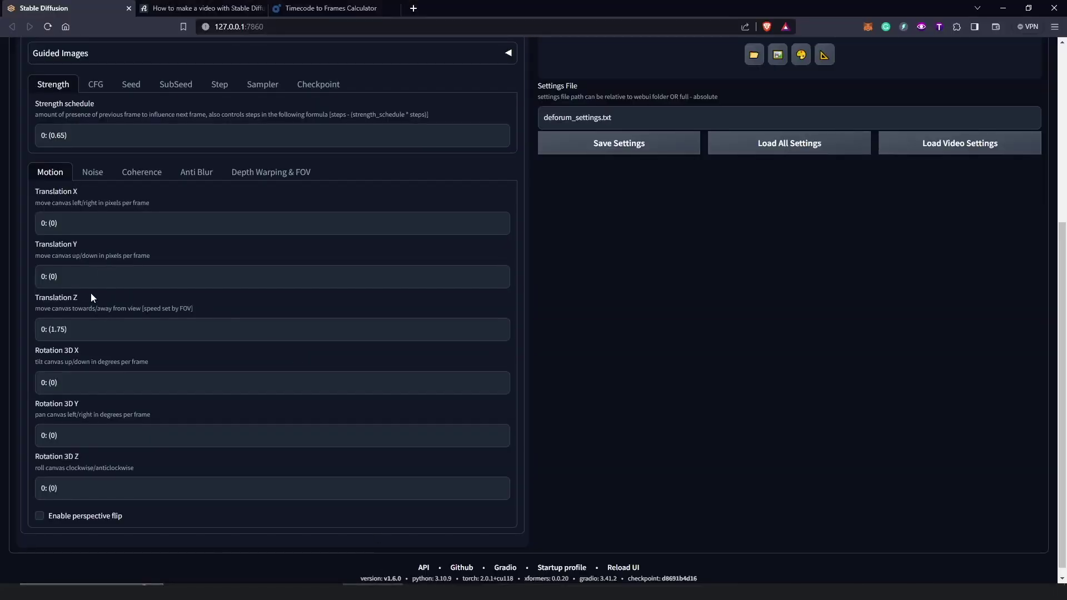
pyautogui.moveTo(85, 332); pyautogui.dragTo(22, 329)
pyautogui.hotkey('ctrl', 'v')
pyautogui.scroll(-5, 275, 377)
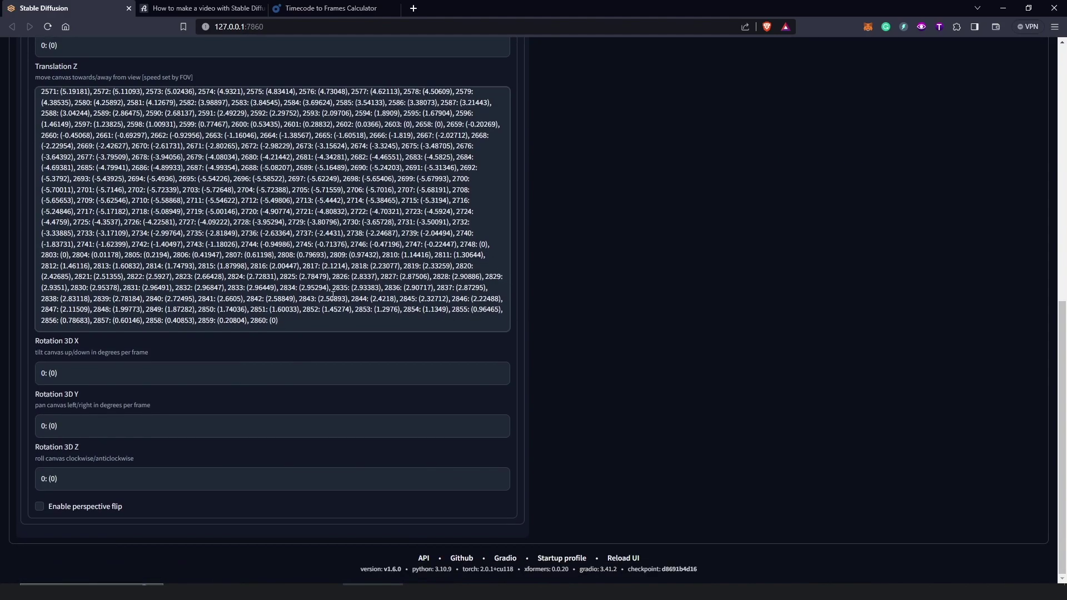
pyautogui.scroll(5, 500, 300)
pyautogui.scroll(2, 523, 285)
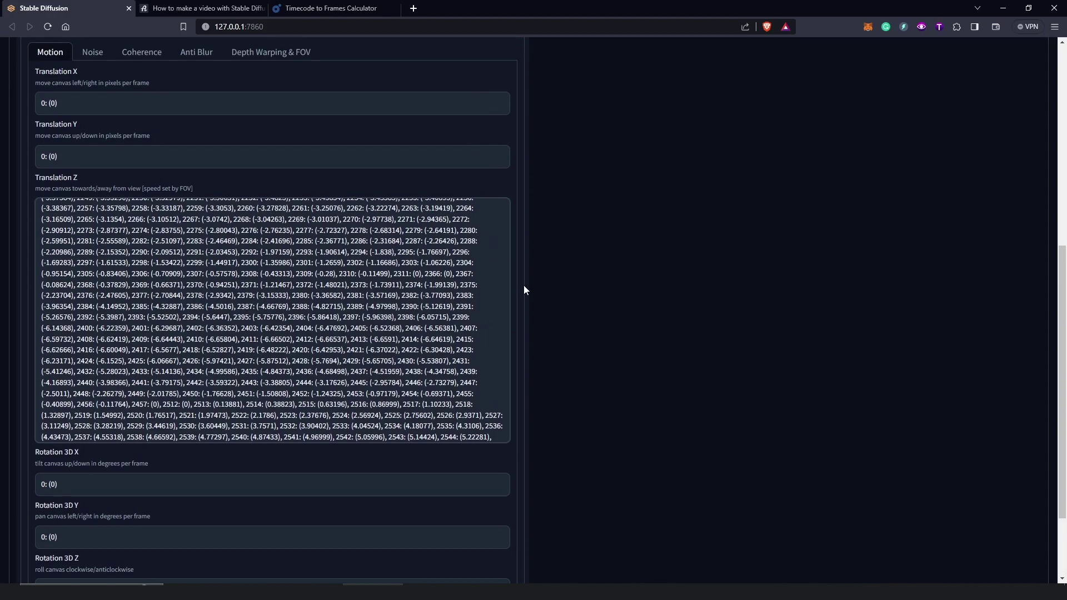
pyautogui.scroll(-2, 523, 285)
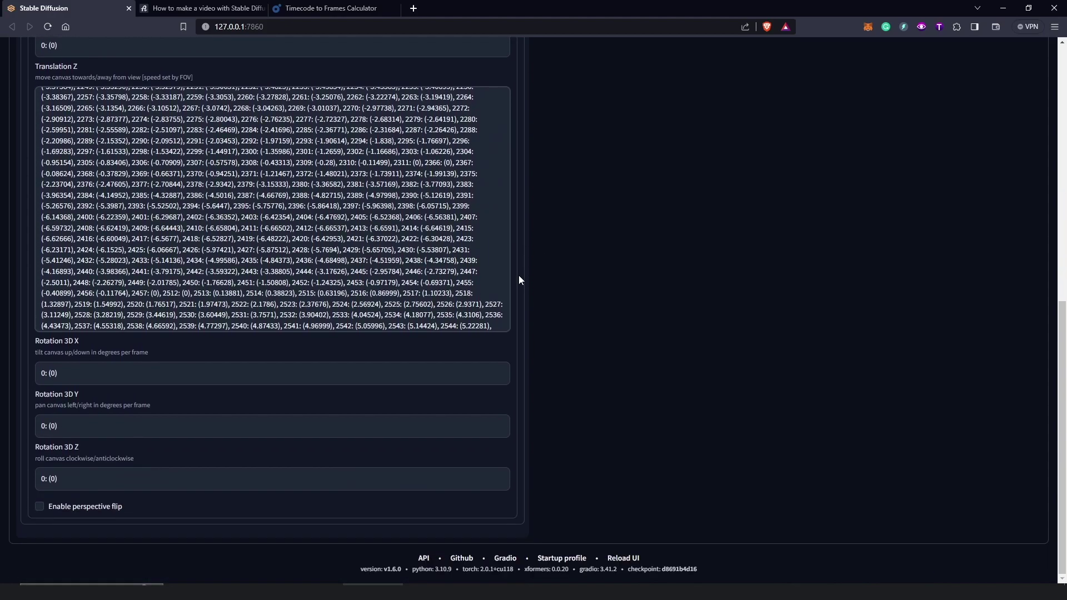
# - Copy AE2SD's Rotation 3D Y data from After Effects and set Deforum's Rotation 3D Y to 0: (0.30168), 716: (0.30168), 717: (0)
pyautogui.hotkey('alt', 'Tab')
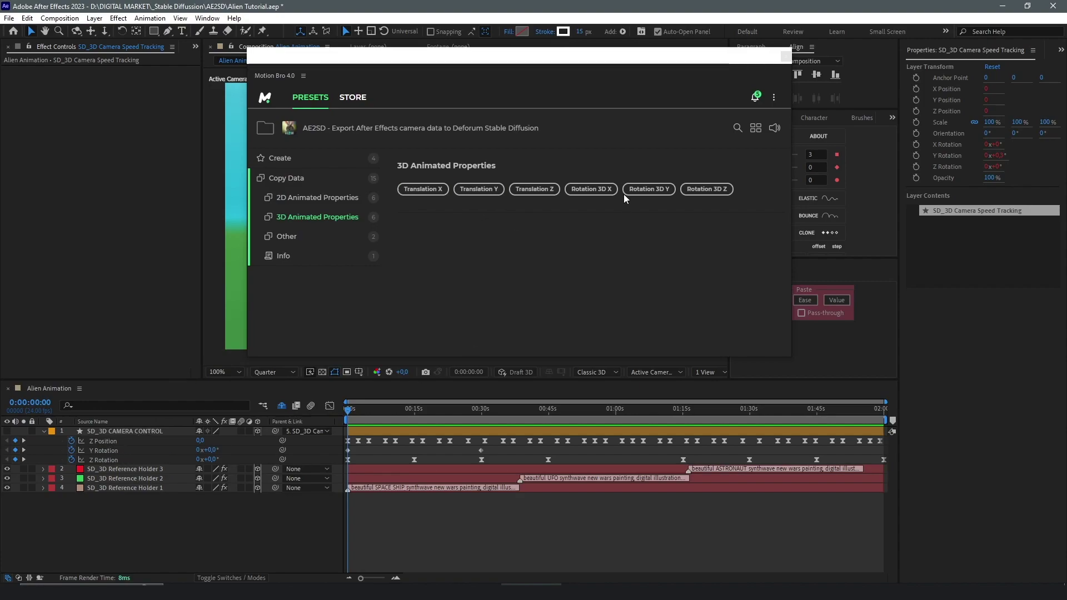
pyautogui.click(648, 189)
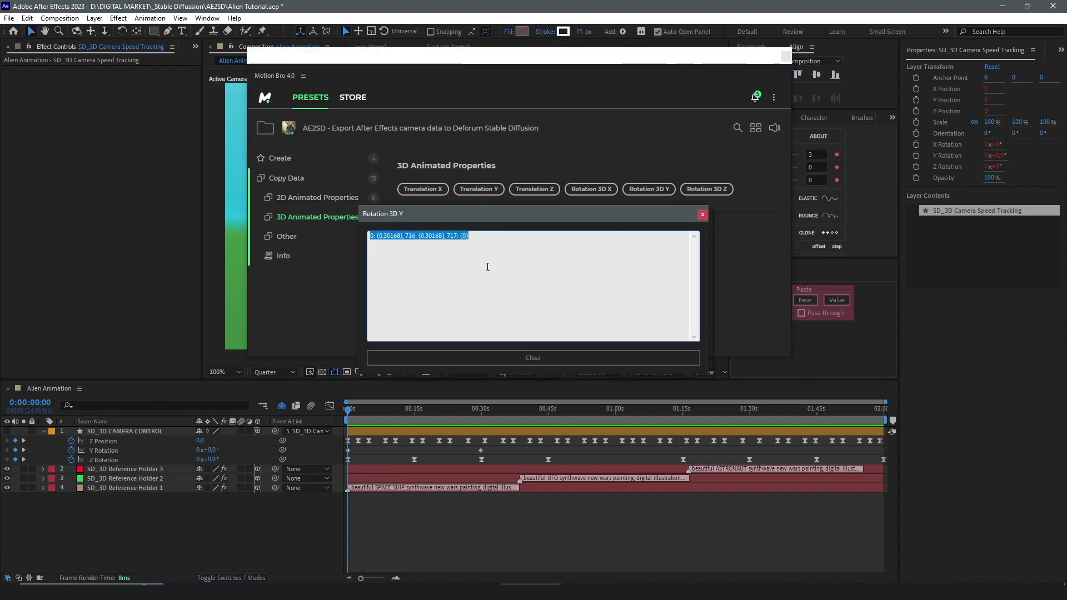
pyautogui.click(702, 214)
pyautogui.moveTo(403, 591)
pyautogui.click(367, 550)
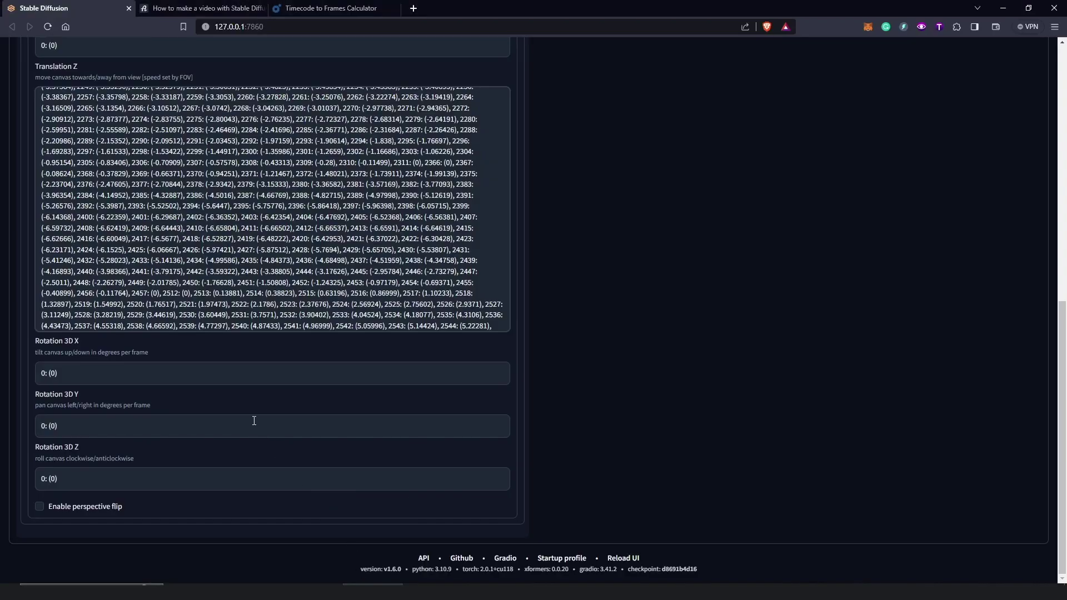
pyautogui.moveTo(67, 425); pyautogui.dragTo(29, 435)
pyautogui.hotkey('ctrl', 'v')
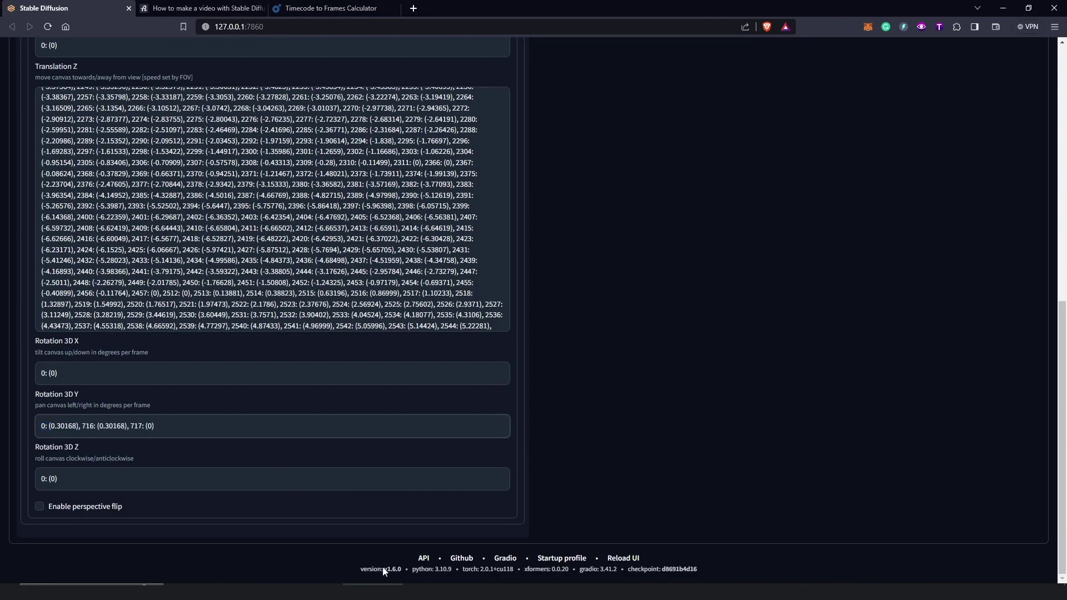
# - Copy AE2SD's Rotation 3D Z data from After Effects and paste it over Deforum's Rotation 3D Z schedule in Stable Diffusion
pyautogui.click(432, 591)
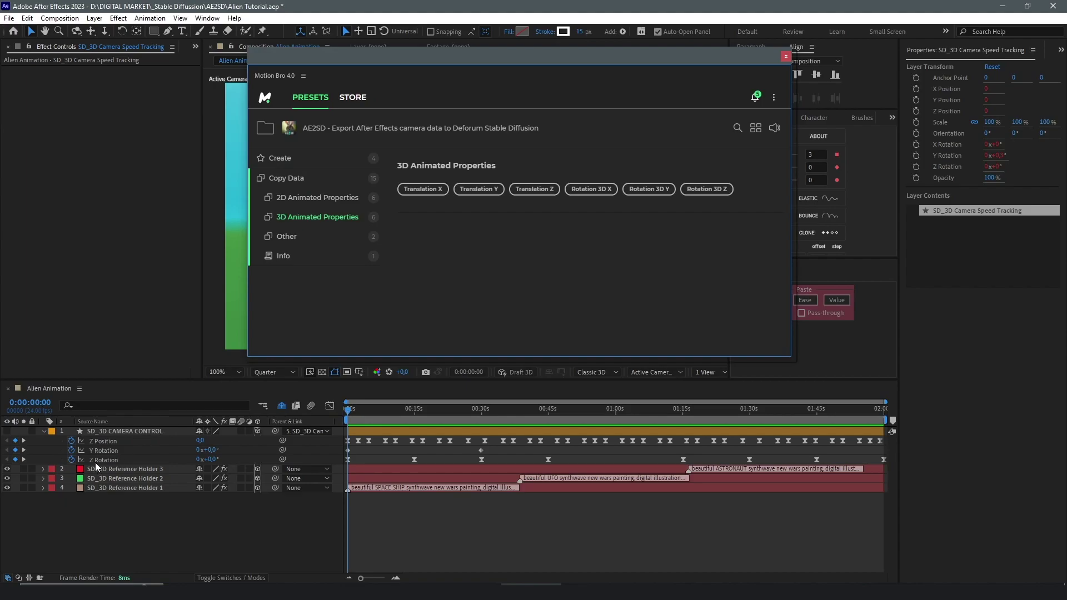
pyautogui.click(707, 189)
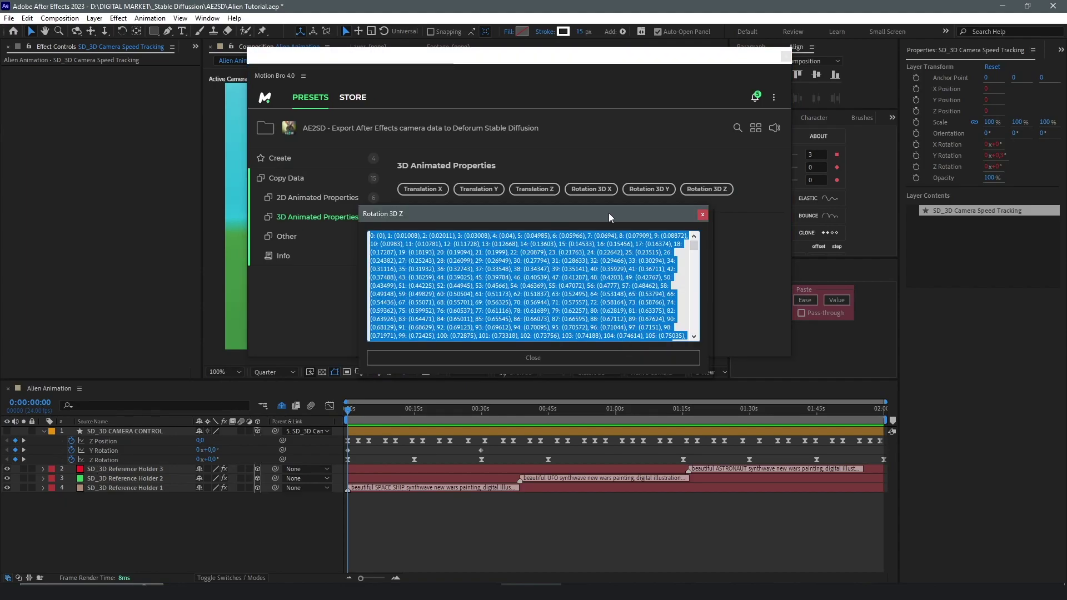
pyautogui.hotkey('alt', 'Tab')
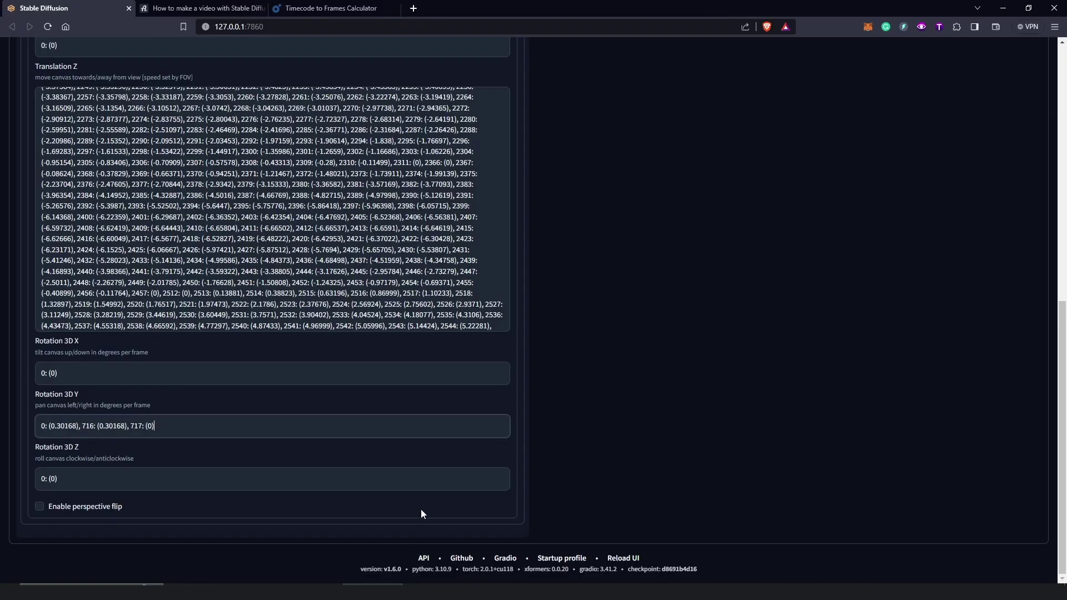
pyautogui.click(58, 478)
pyautogui.moveTo(58, 478); pyautogui.dragTo(42, 477)
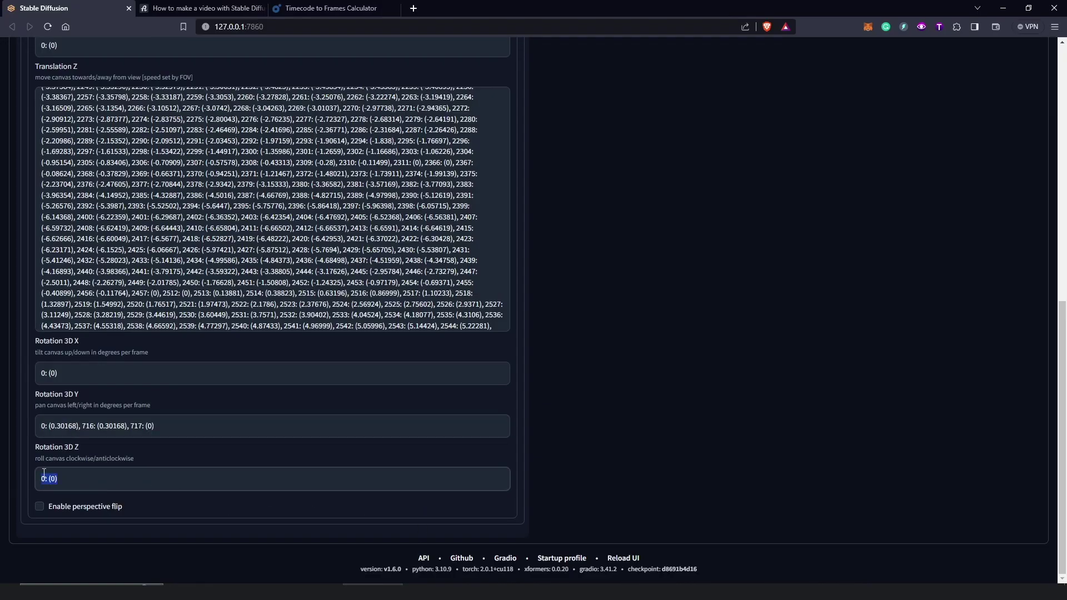
pyautogui.hotkey('ctrl', 'v')
pyautogui.scroll(10, 211, 456)
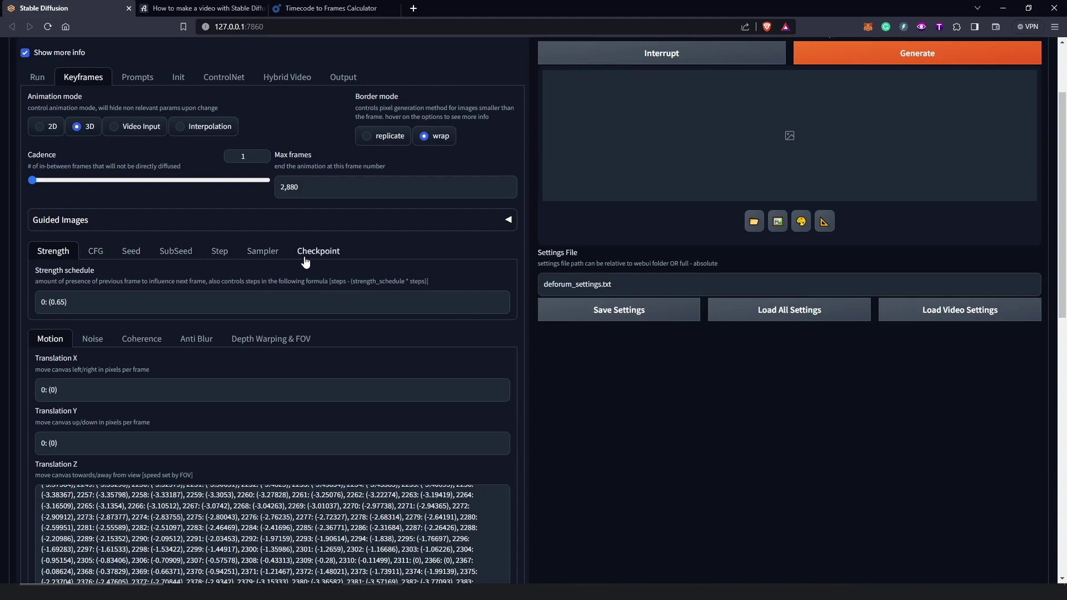
pyautogui.scroll(2, 522, 350)
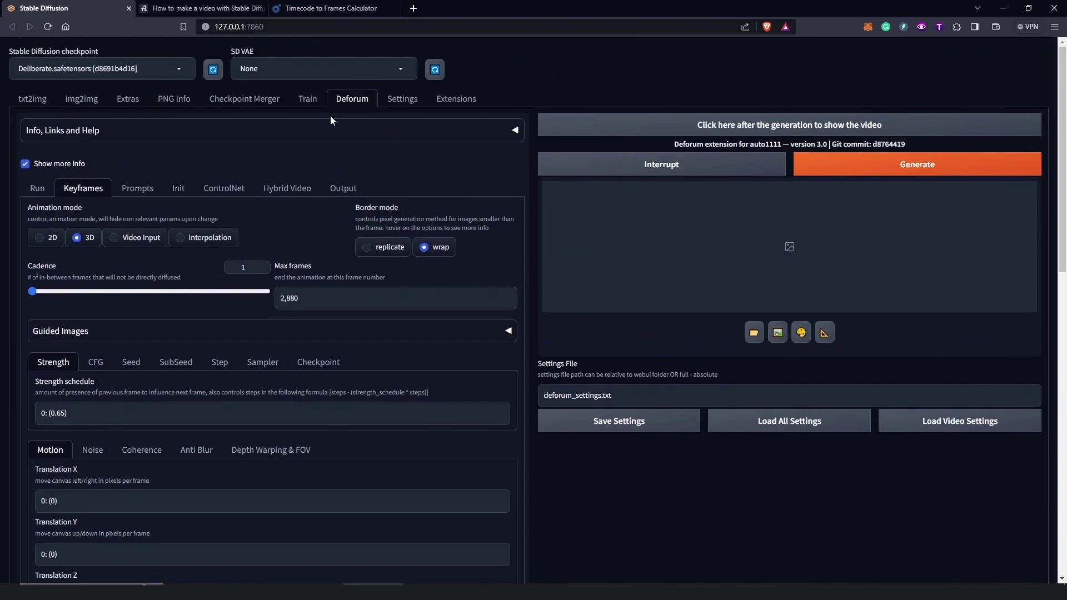
# - Copy AE2SD's Prompts by Markers data from After Effects and paste it over Deforum's default prompts in Stable Diffusion
pyautogui.click(138, 189)
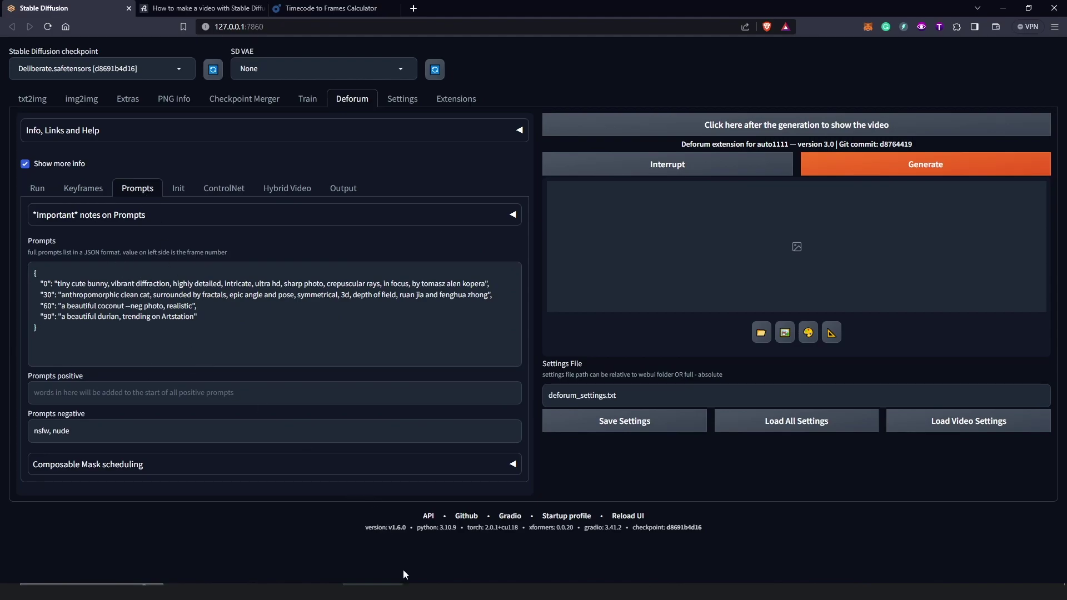
pyautogui.click(530, 584)
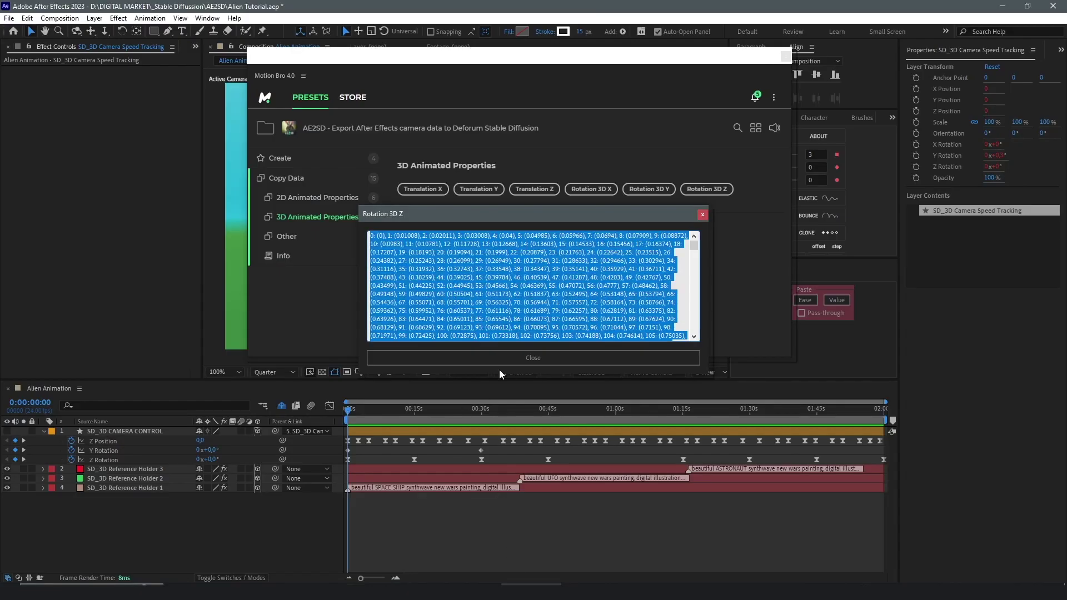
pyautogui.press('Escape')
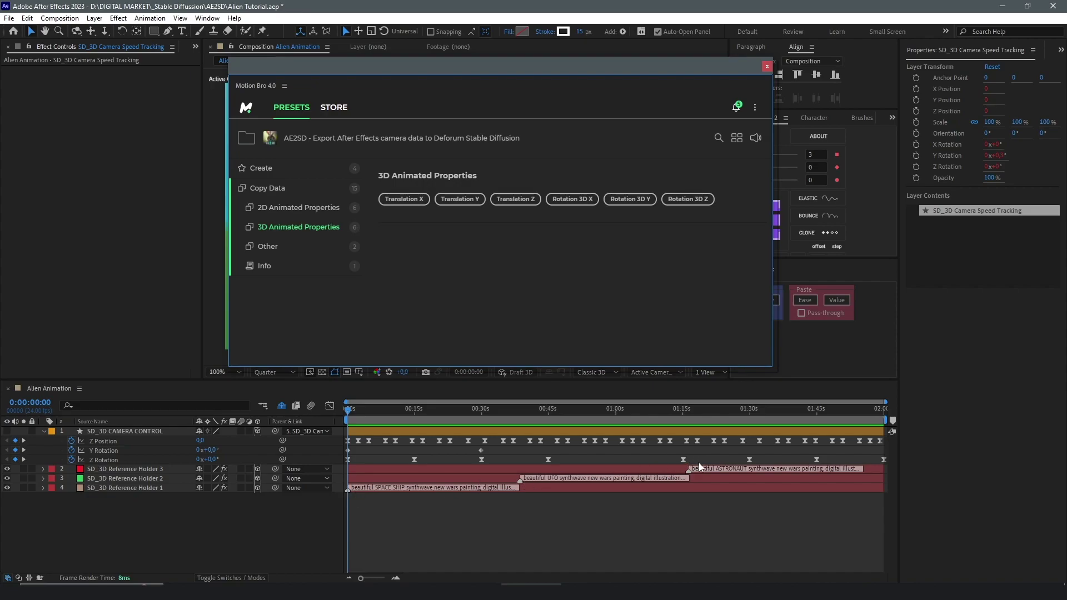
pyautogui.click(268, 248)
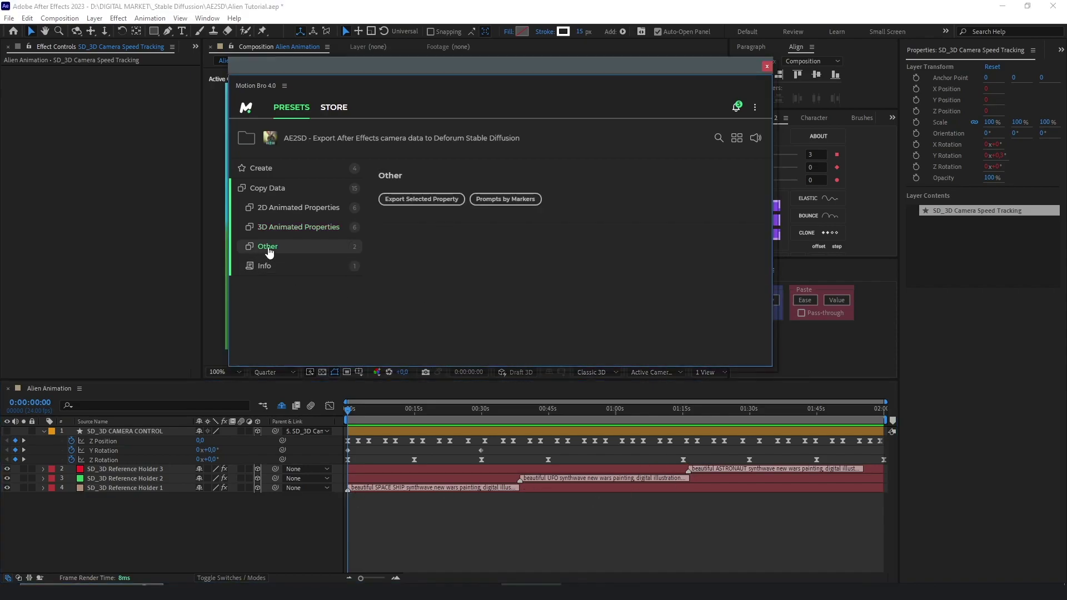
pyautogui.click(512, 200)
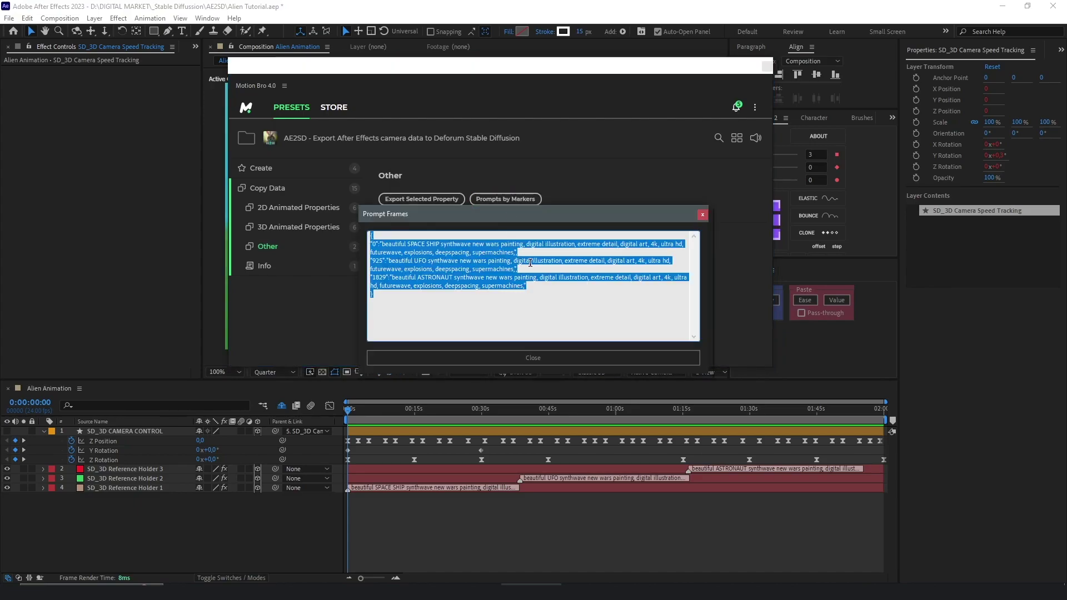
pyautogui.click(373, 579)
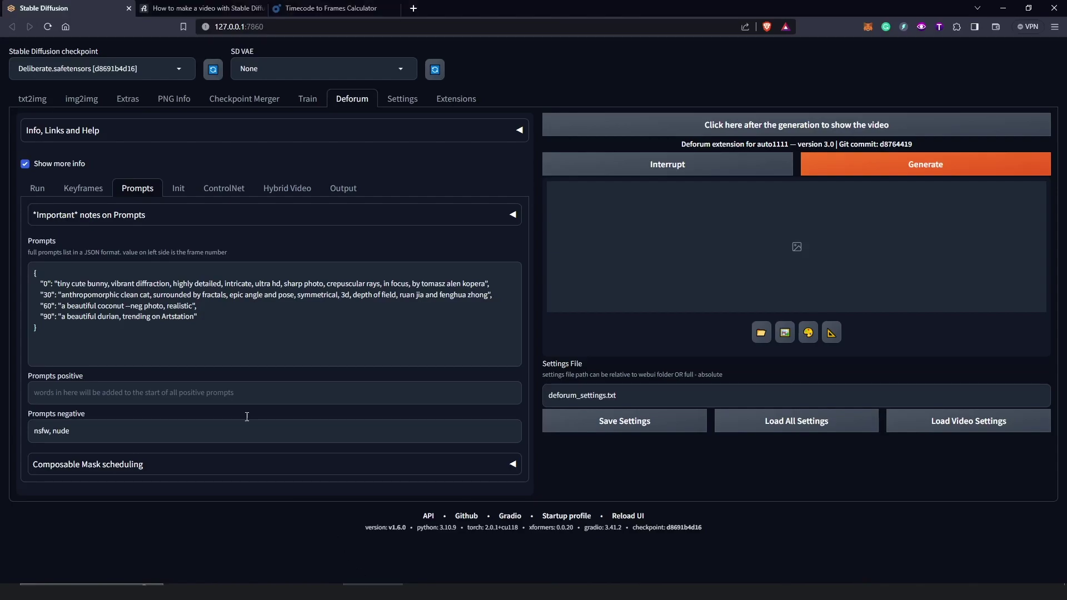
pyautogui.moveTo(222, 356); pyautogui.dragTo(15, 276)
pyautogui.press('BackSpace')
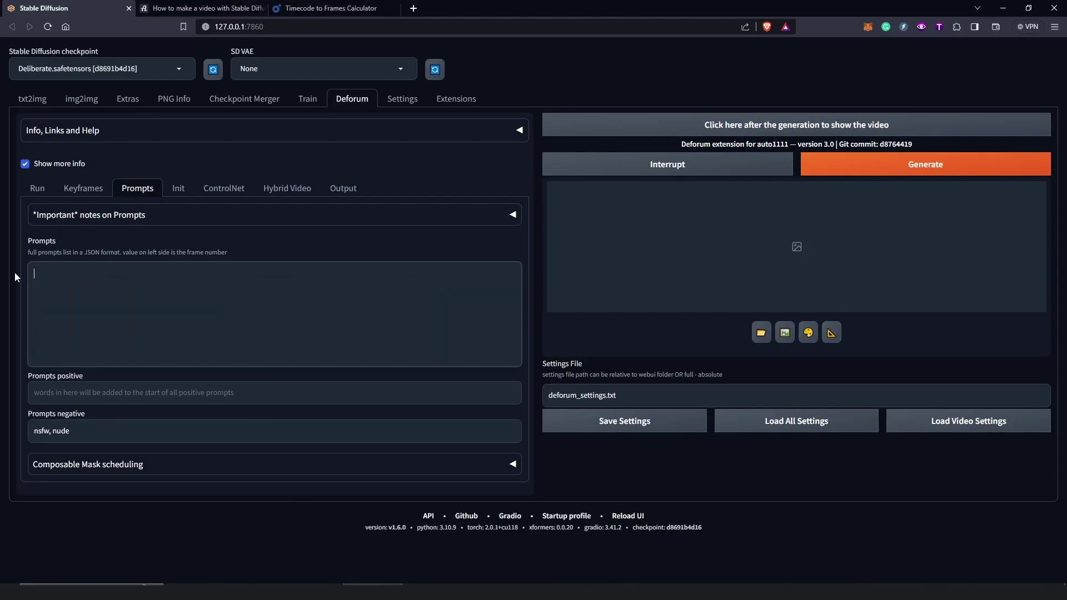
pyautogui.write('{ "0":"beautiful SPACE SHIP synthwave new wars painting, digital illustration, extreme detail, digital art, 4k, ultra hd, futurewave, explosions, deepspacing, supermachines,", "925":"beautiful UFO synthwave new wars painting, digital illustration, extreme detail, digital art, 4k, ultra hd, futurewave, explosions, deepspacing, supermachines,", "1829":"beautiful ASTRONAUT synthwave new wars painting, digital illustration, extreme detail, digital art, 4k, ultra hd, futurewave, explosions, deepspacing, supermachines," }')
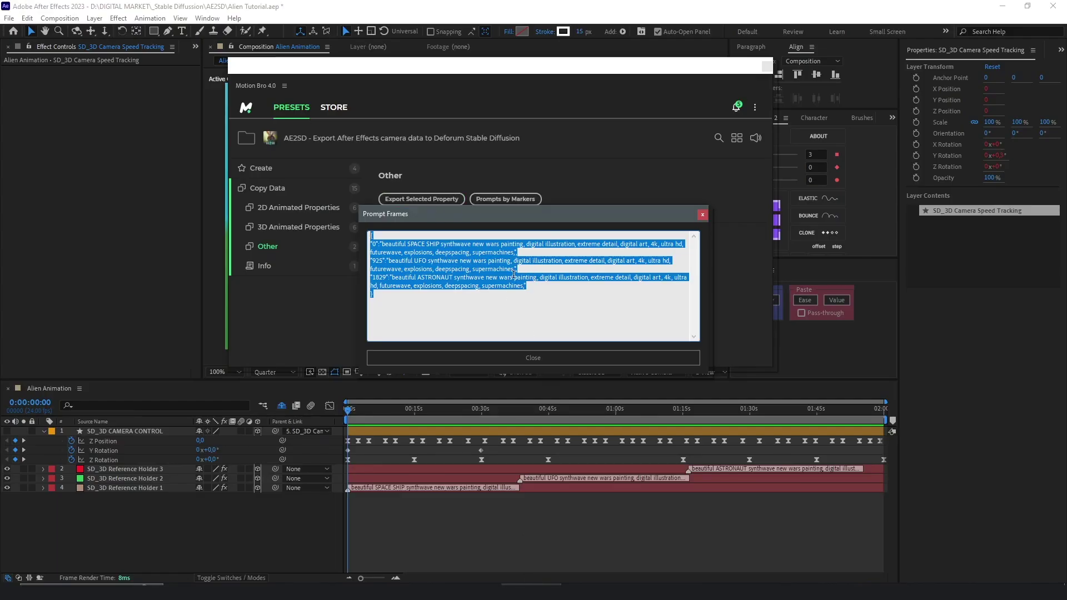
# - In After Effects, close Motion Bro, delete the SD_3D Reference Holder 3 and 2 layers, and collapse the SD_3D CAMERA CONTROL layer
pyautogui.click(701, 215)
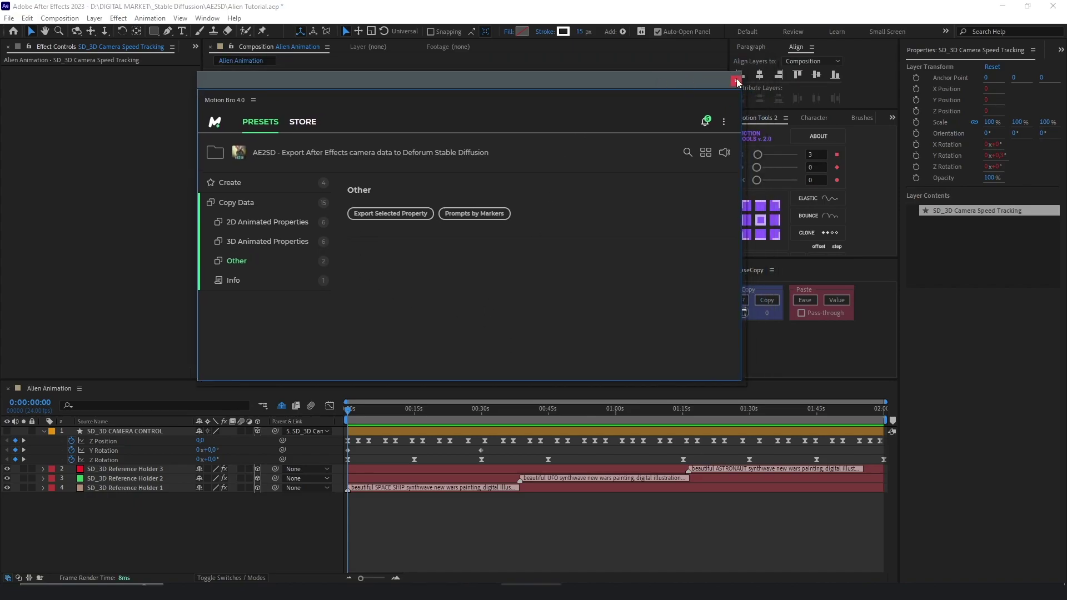
pyautogui.click(736, 82)
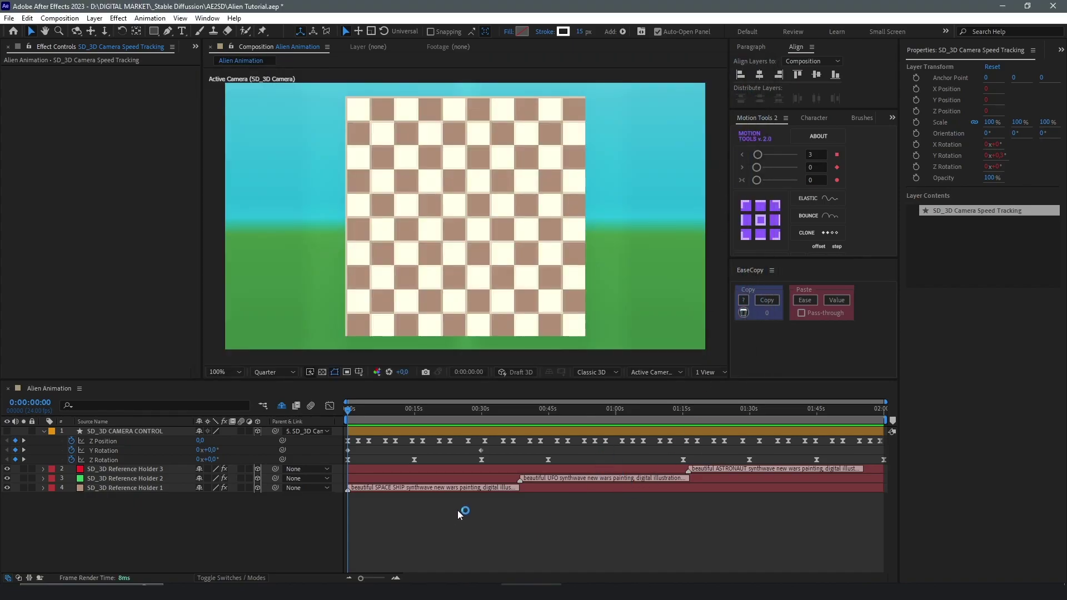
pyautogui.click(671, 470)
pyautogui.press('Delete')
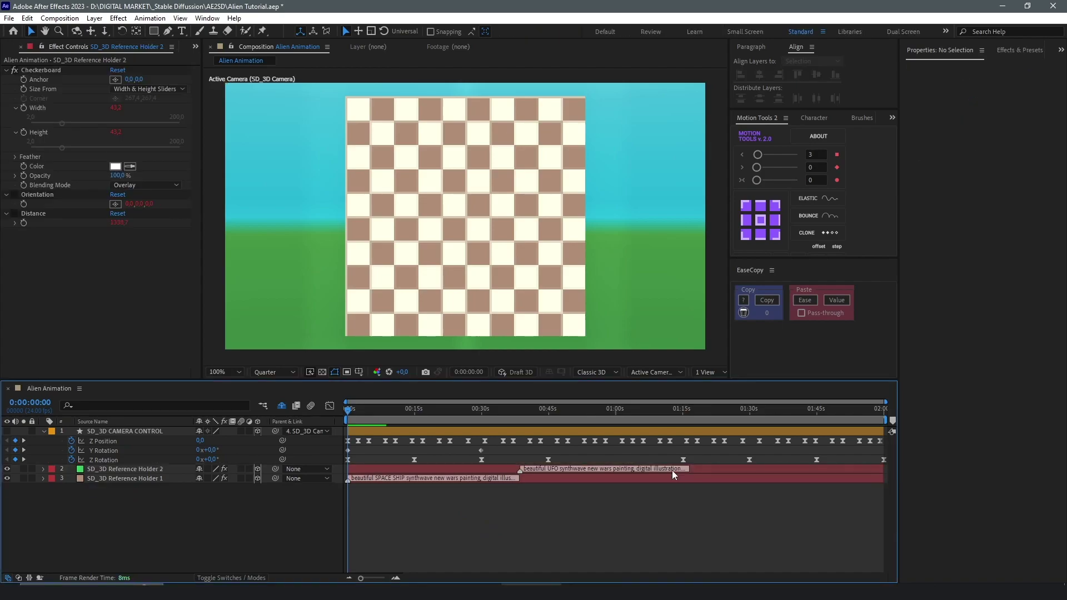
pyautogui.click(494, 471)
pyautogui.press('Delete')
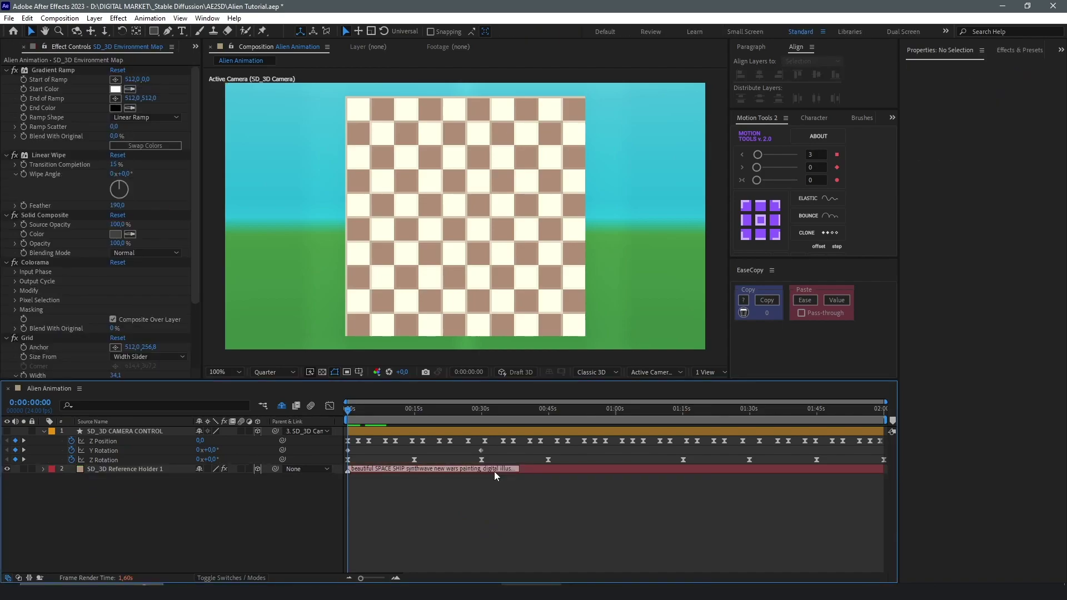
pyautogui.click(43, 430)
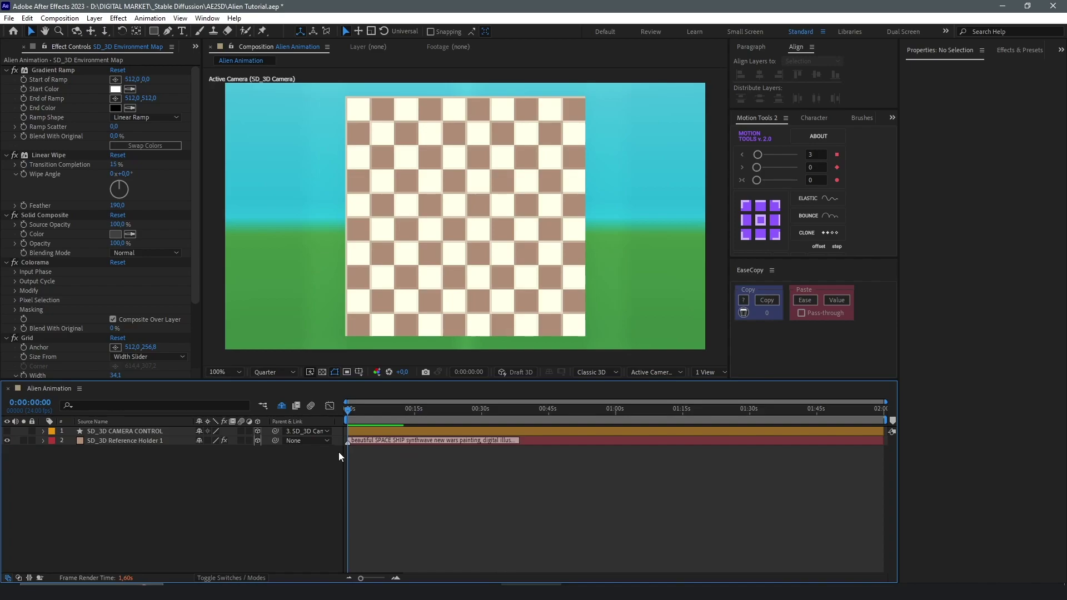
# - Copy the SD_3D Reference Holder 1 marker prompt with AE2SD's Prompts by Markers and paste it over Deforum's prompts
pyautogui.click(544, 441)
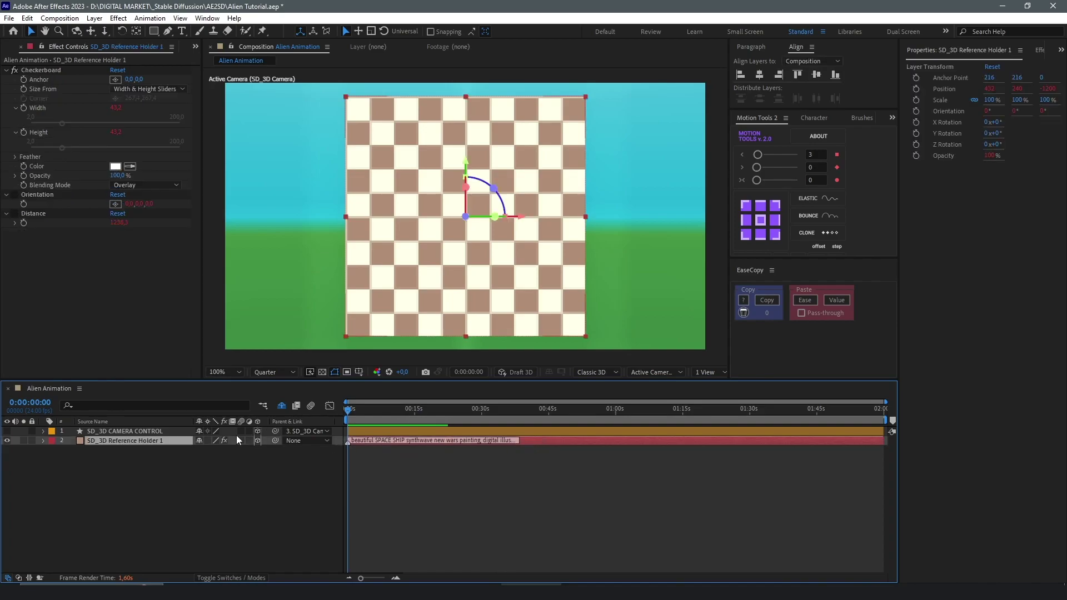
pyautogui.click(212, 20)
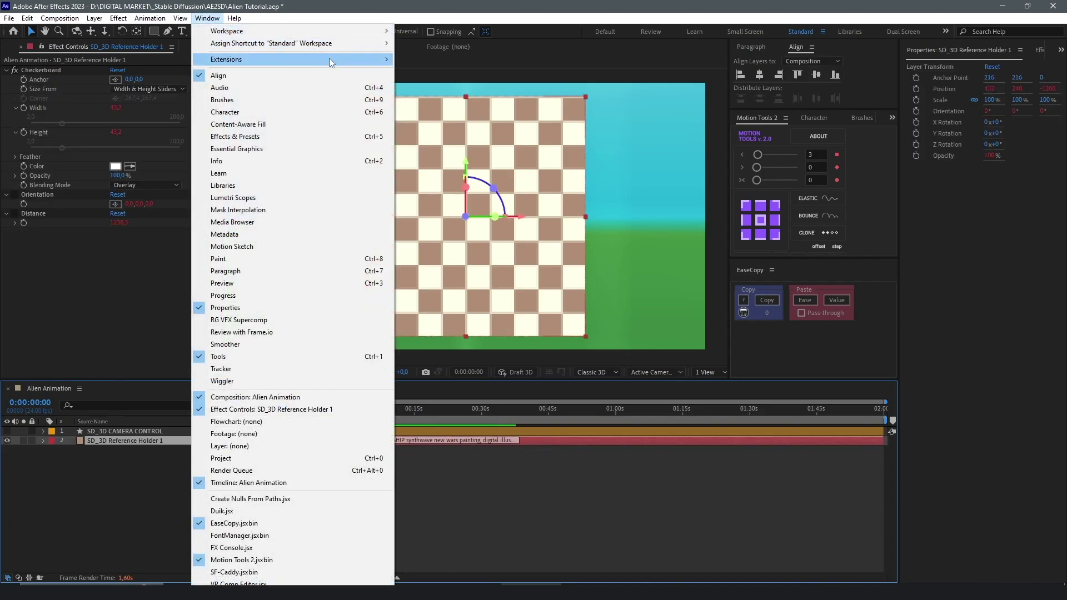
pyautogui.moveTo(329, 58)
pyautogui.click(439, 110)
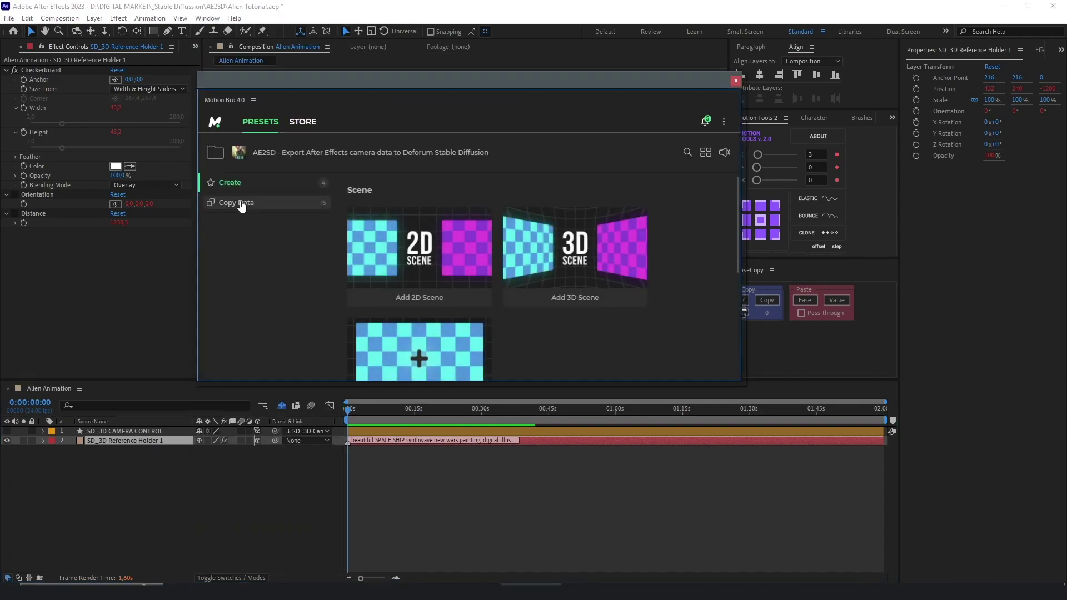
pyautogui.click(238, 203)
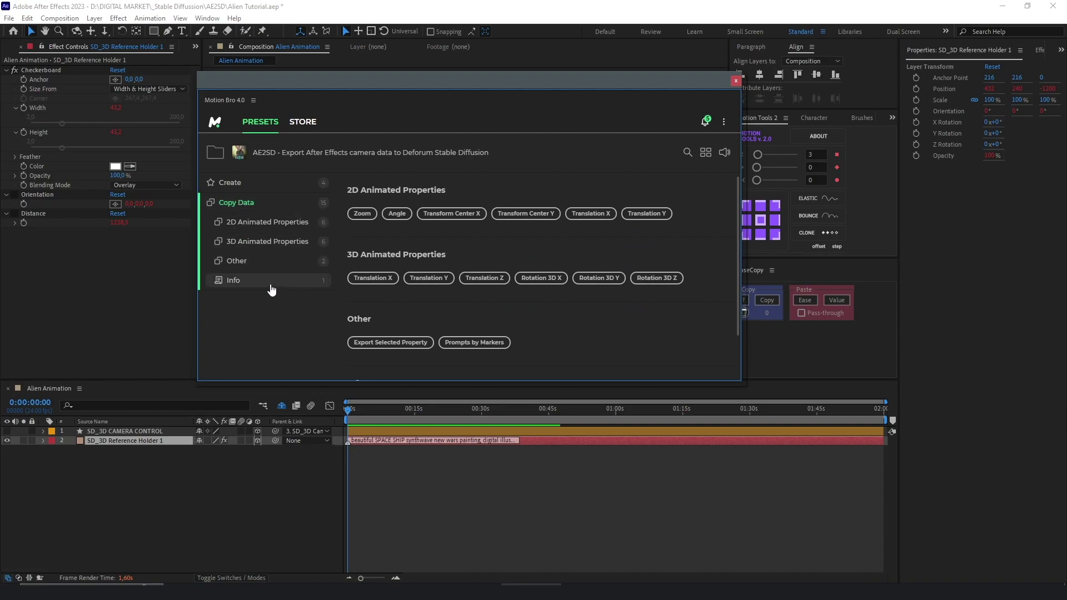
pyautogui.click(237, 262)
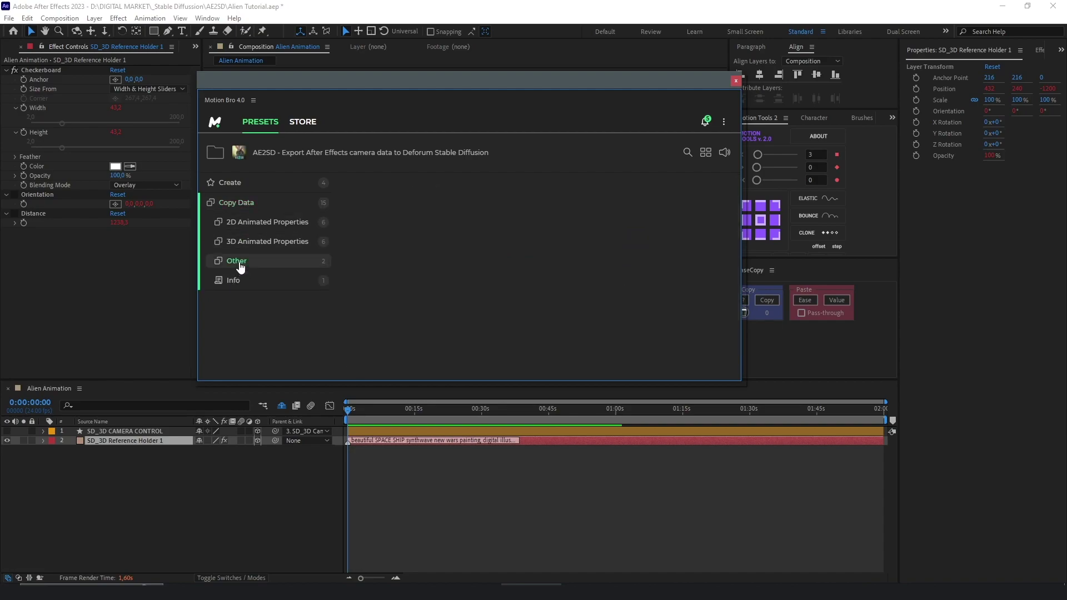
pyautogui.click(468, 215)
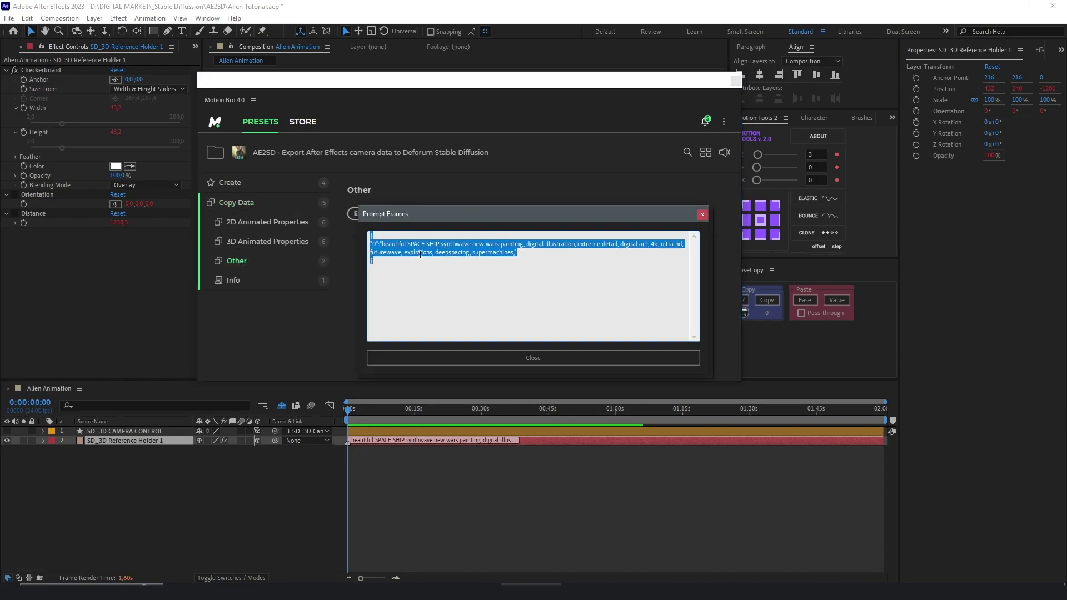
pyautogui.click(391, 269)
pyautogui.moveTo(392, 269); pyautogui.dragTo(346, 240)
pyautogui.click(373, 591)
pyautogui.moveTo(29, 356); pyautogui.dragTo(29, 267)
pyautogui.hotkey('ctrl', 'v')
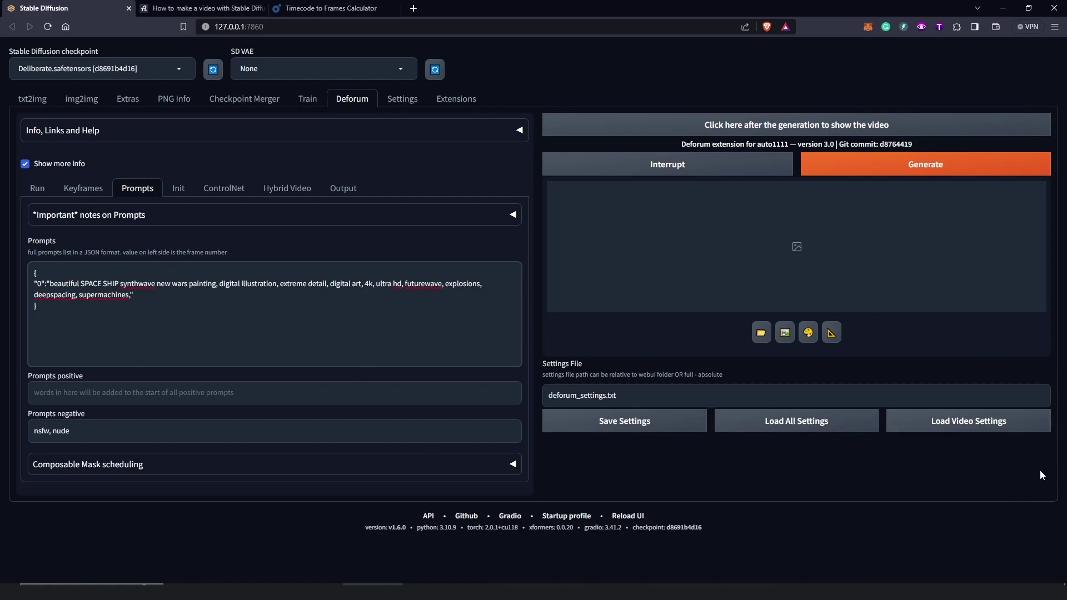
# - Set Deforum's frame 0 prompt to "A 3D render of an alien, dan mumford and alex grey style, beksinski and dan mumford, alex gray, "
pyautogui.hotkey('ctrl', 'a')
pyautogui.hotkey('ctrl', 'v')
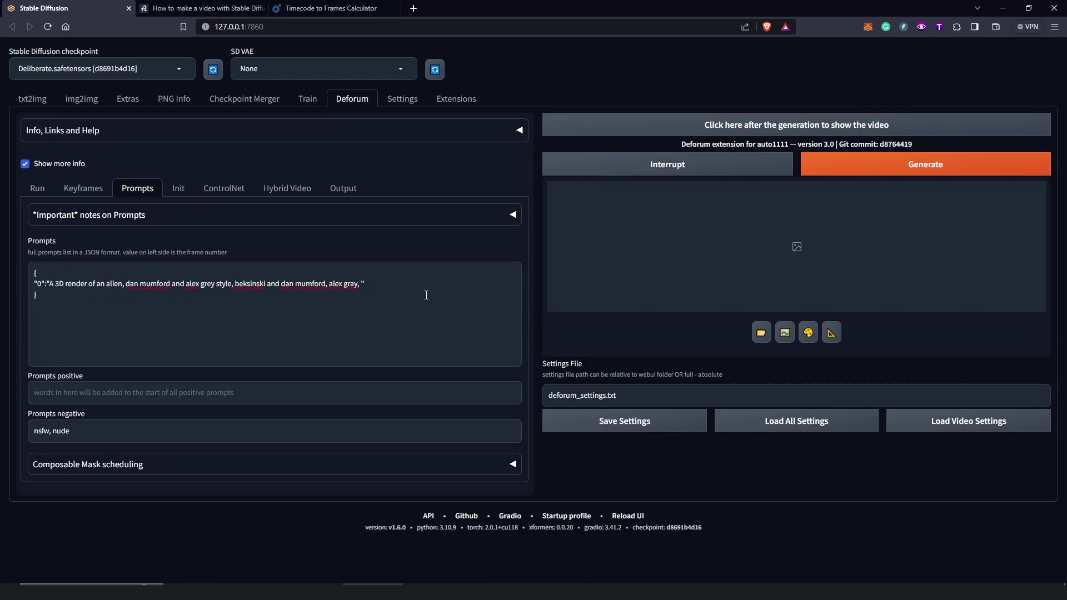
# - Check the Alien Animation composition's frame rate in After Effects and set Deforum's video output to 24 FPS
pyautogui.click(178, 189)
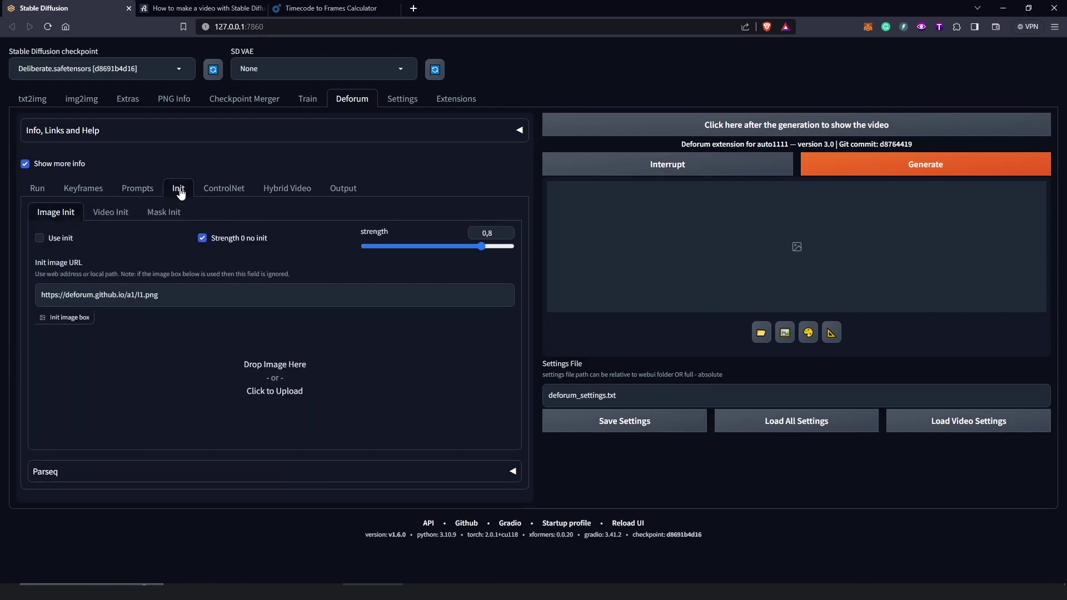
pyautogui.click(224, 190)
pyautogui.click(280, 191)
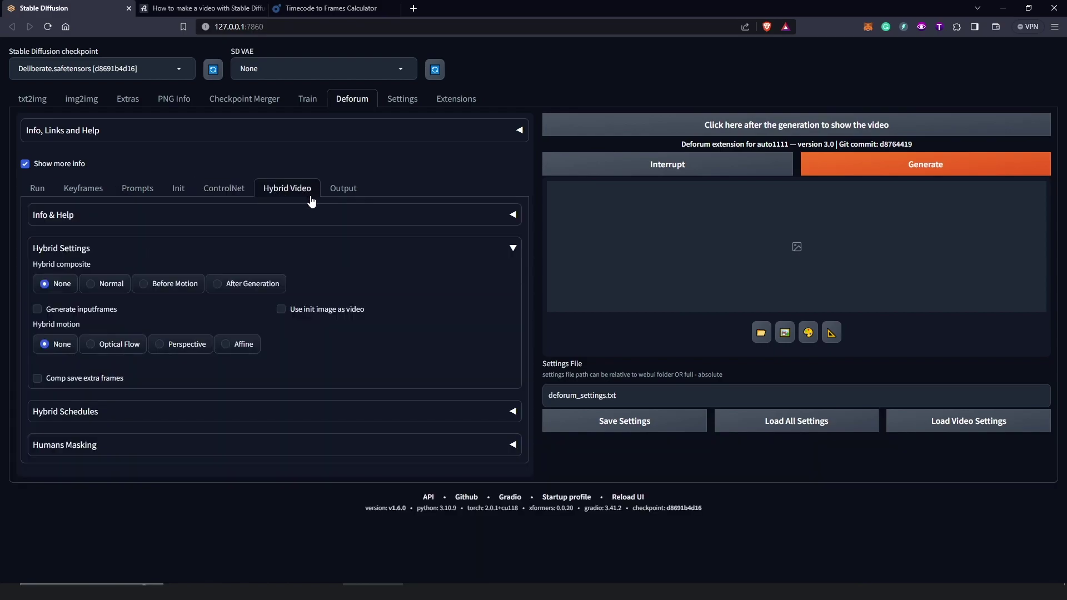
pyautogui.click(335, 191)
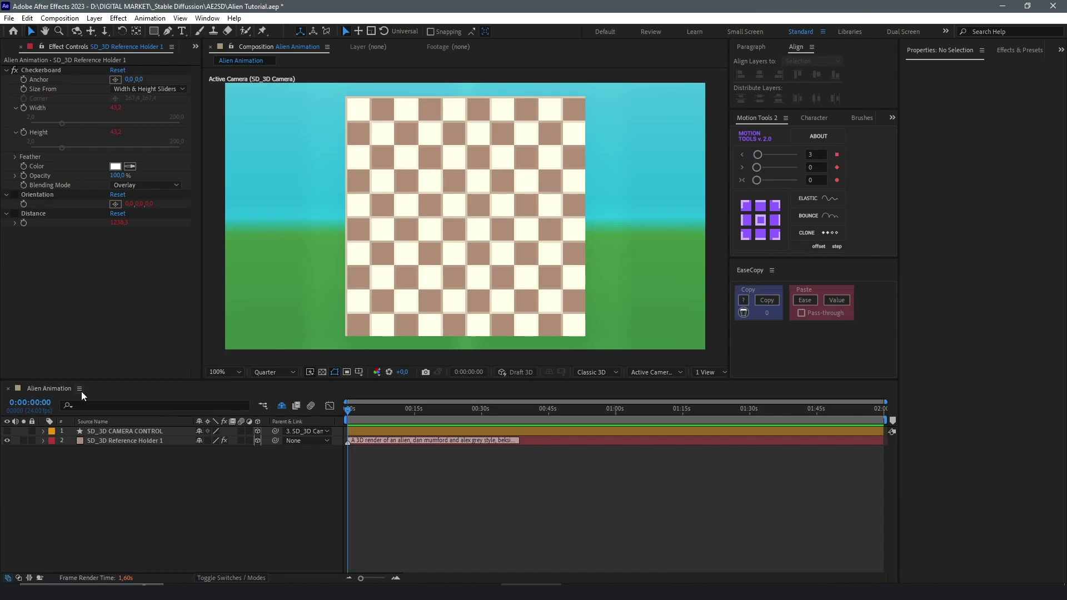
pyautogui.click(79, 389)
pyautogui.click(177, 186)
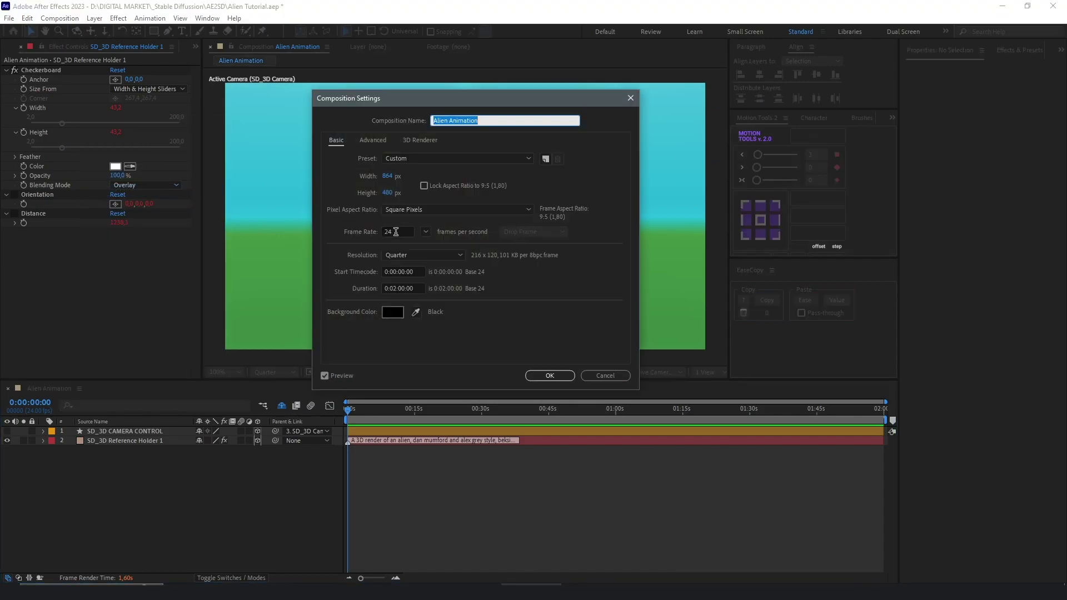
pyautogui.doubleClick(396, 231)
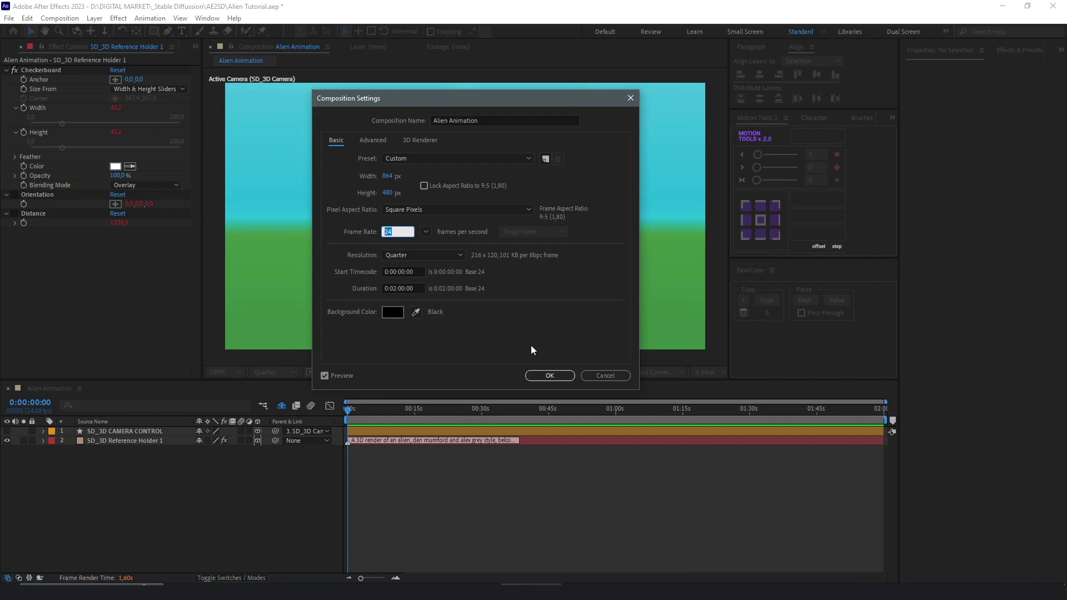
pyautogui.click(595, 377)
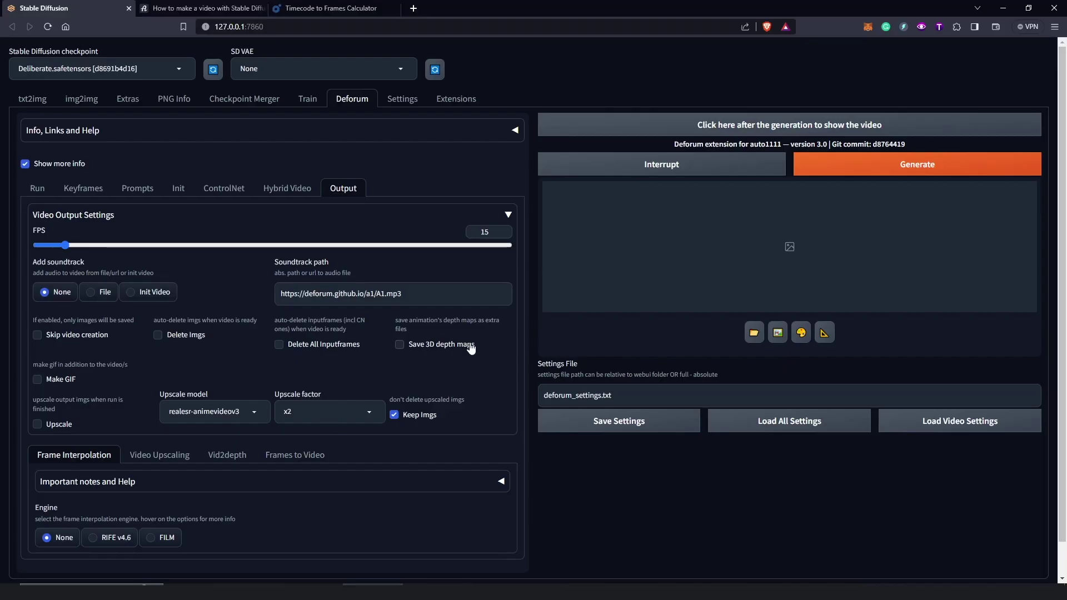
pyautogui.moveTo(265, 245); pyautogui.dragTo(83, 248)
# - Name the Deforum settings file AlienTutorial.txt and start generating the animation
pyautogui.doubleClick(572, 395)
pyautogui.write('A1')
pyautogui.write('ien')
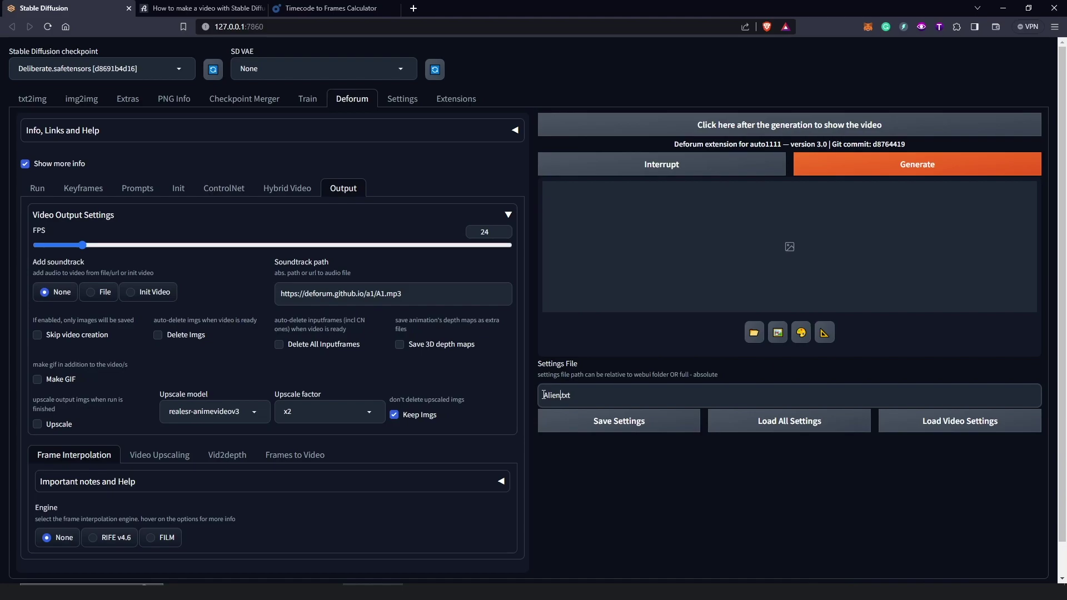
pyautogui.write('Tutorial')
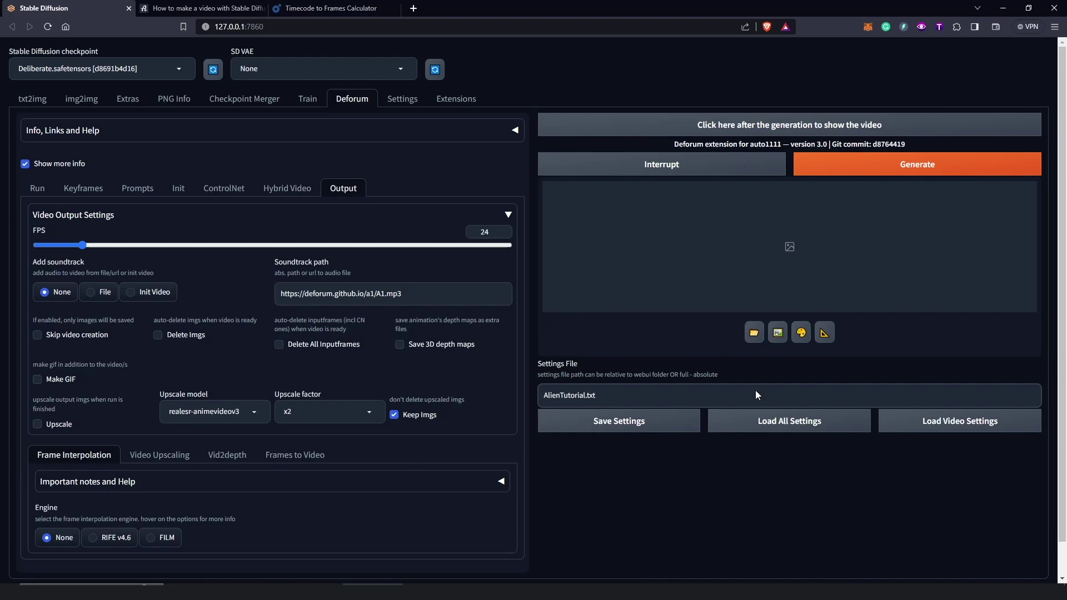
pyautogui.click(917, 167)
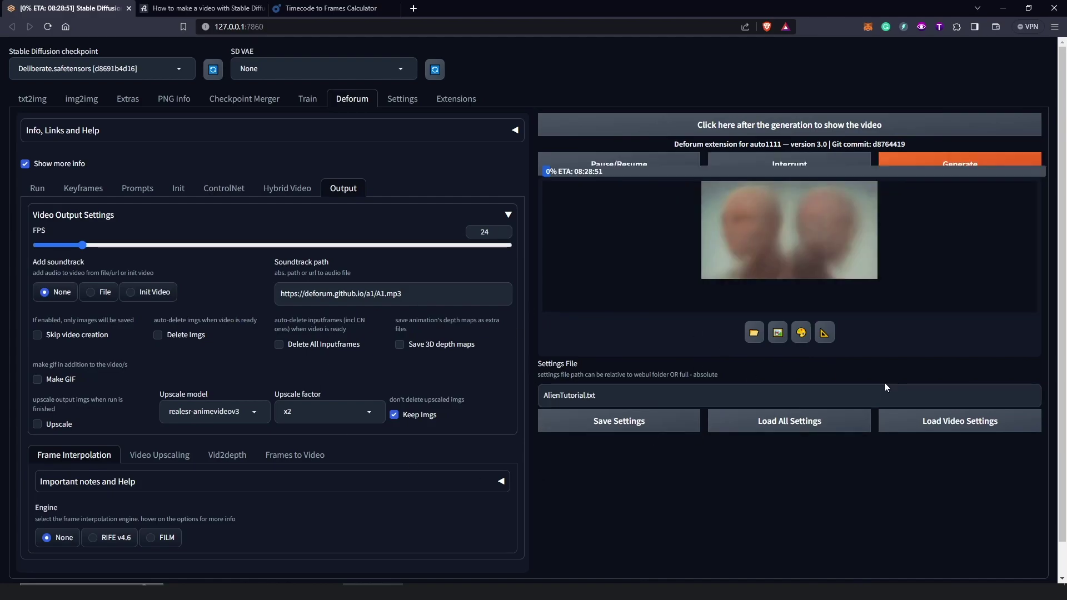